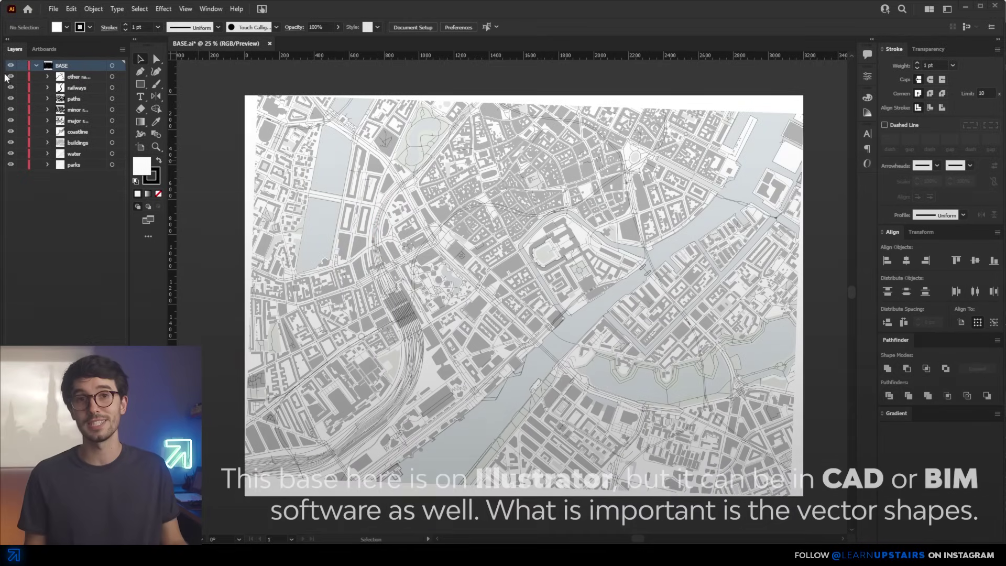
Hide all map layers, then turn on parks, water, buildings, coastline, roads, paths and railways.
drag(10, 77, 11, 99)
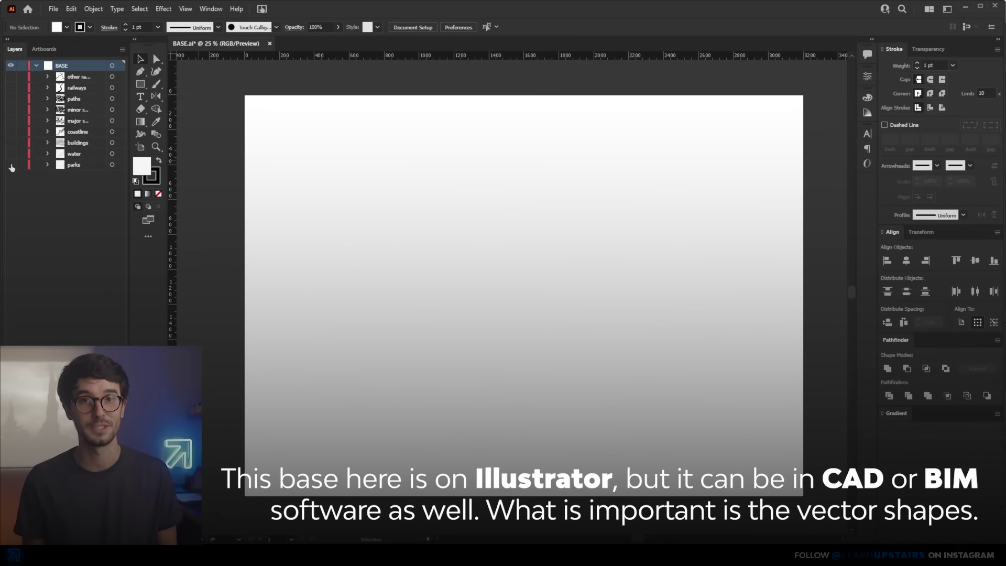
click(10, 165)
click(10, 154)
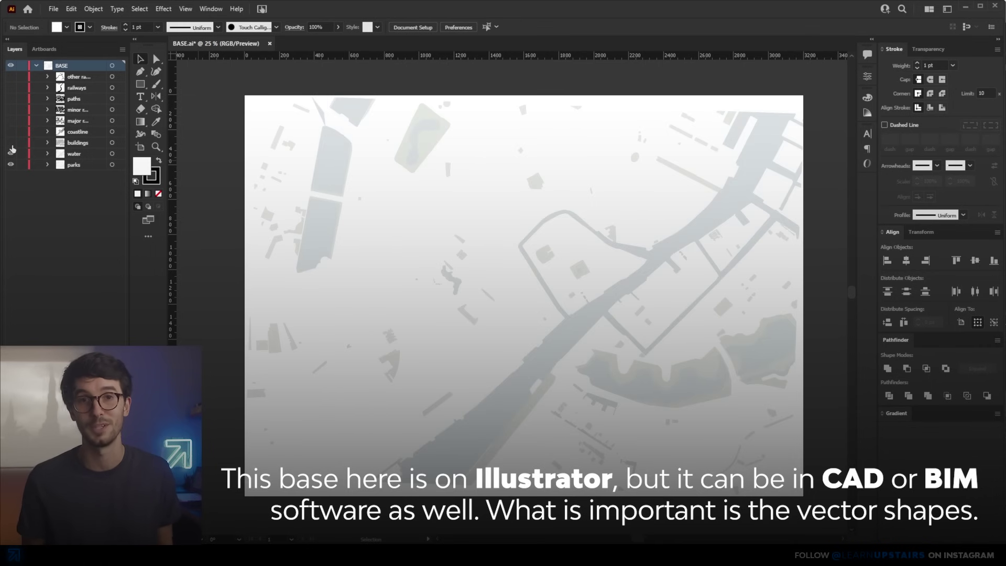
click(10, 143)
click(10, 132)
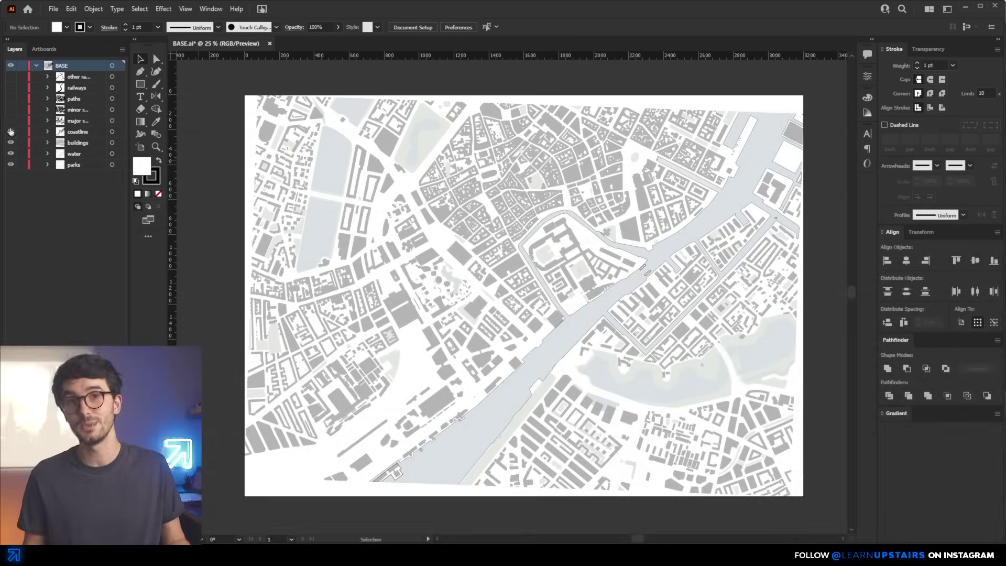
click(10, 121)
click(11, 109)
click(10, 99)
click(11, 77)
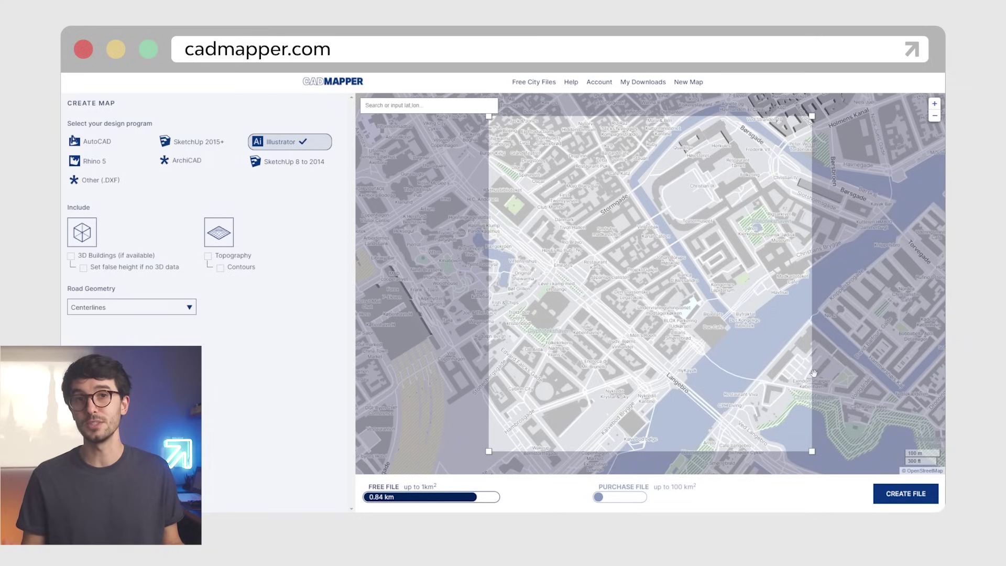
Shrink the CADMapper selection to 0.98 km² and move it over Langebro and Amager Boulevard.
scroll(698, 311, down, 3)
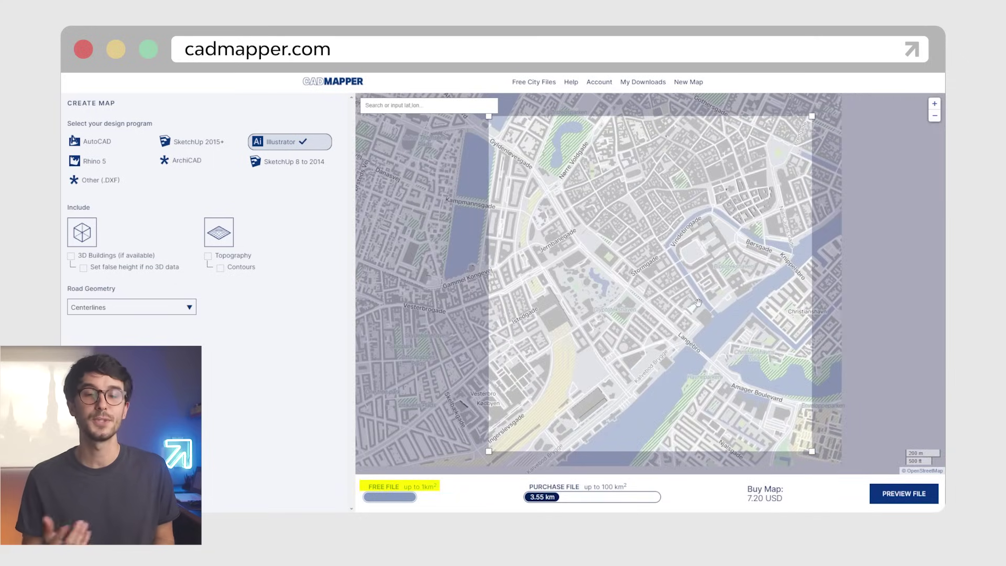
scroll(701, 301, up, 2)
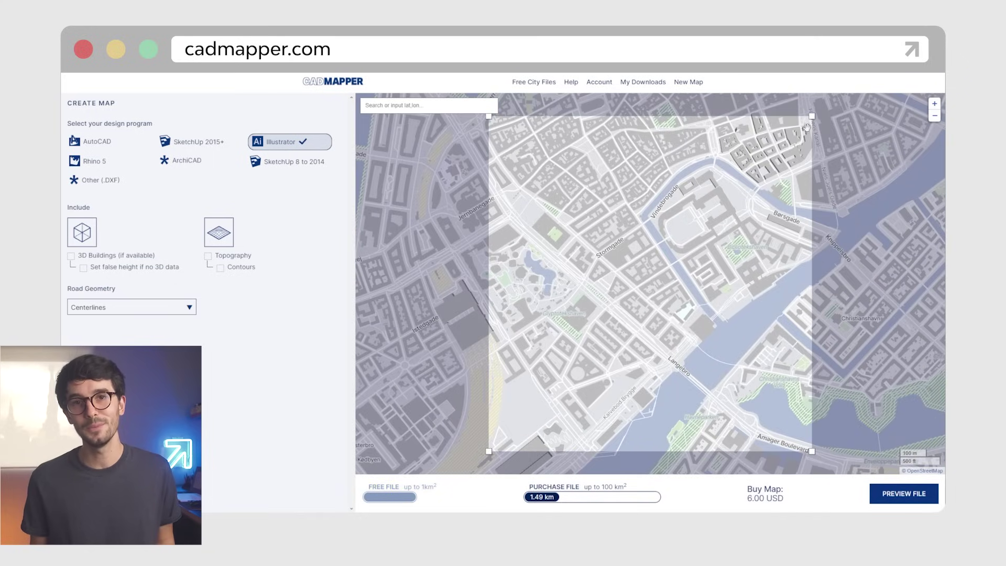
drag(812, 117, 777, 146)
drag(730, 229, 692, 170)
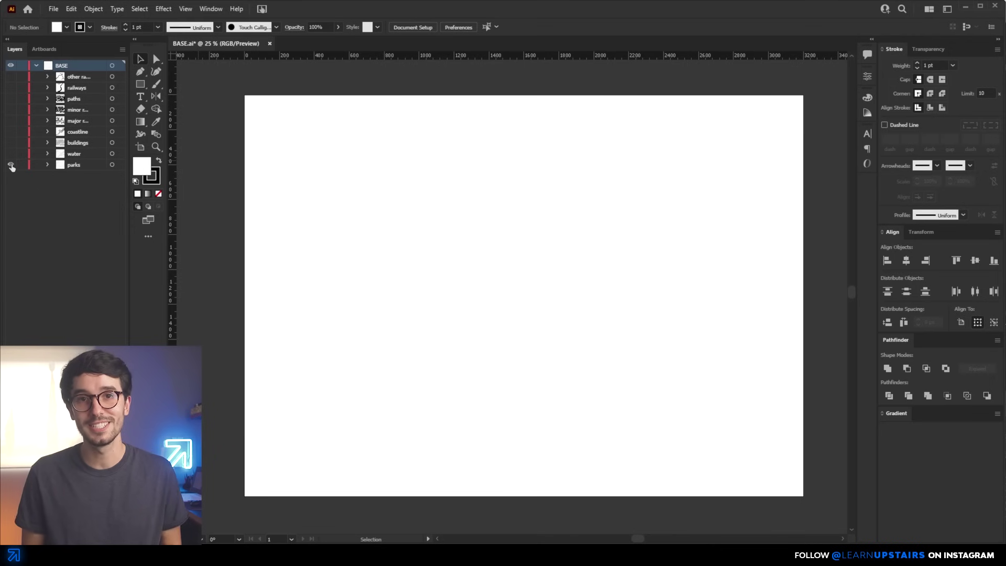
Turn the parks, water, buildings, coastline, road and path layers back on, then launch Google Earth.
click(11, 165)
click(11, 154)
click(11, 143)
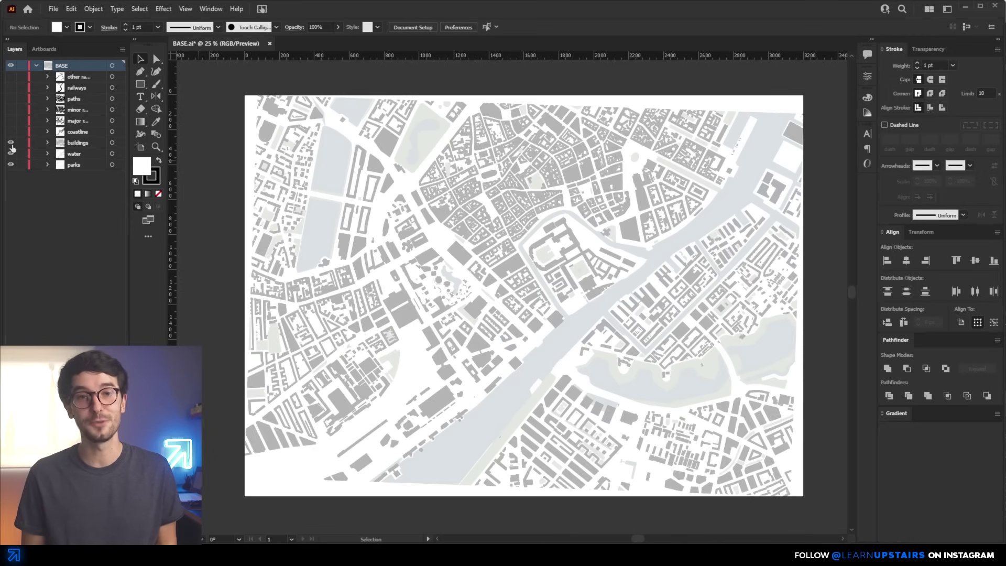
click(11, 132)
click(11, 121)
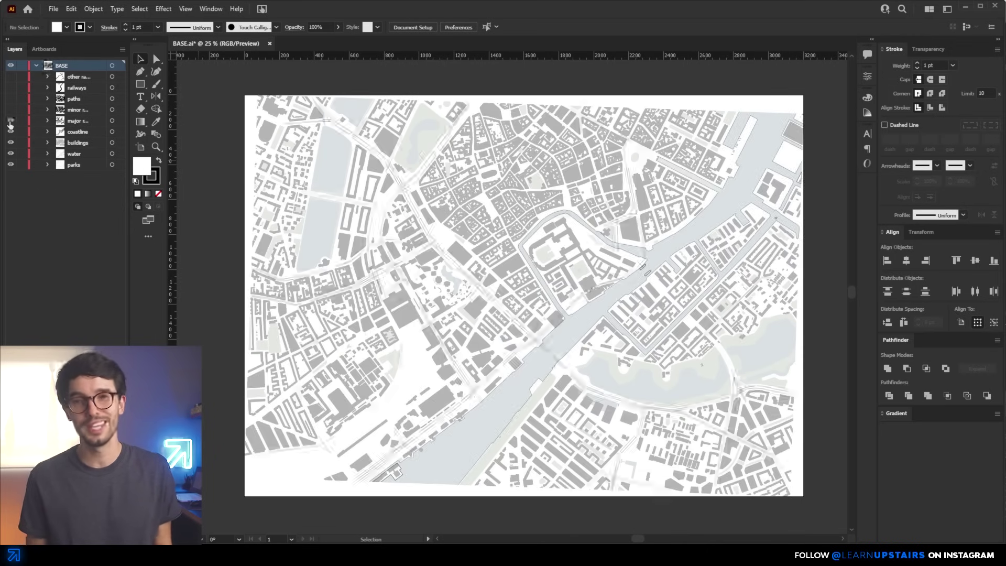
click(11, 110)
click(11, 99)
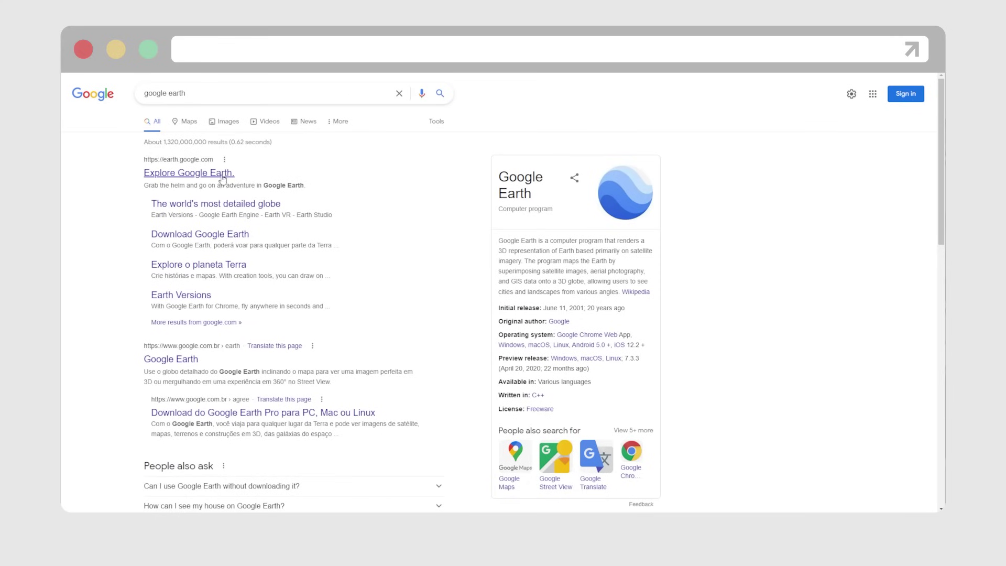
click(223, 176)
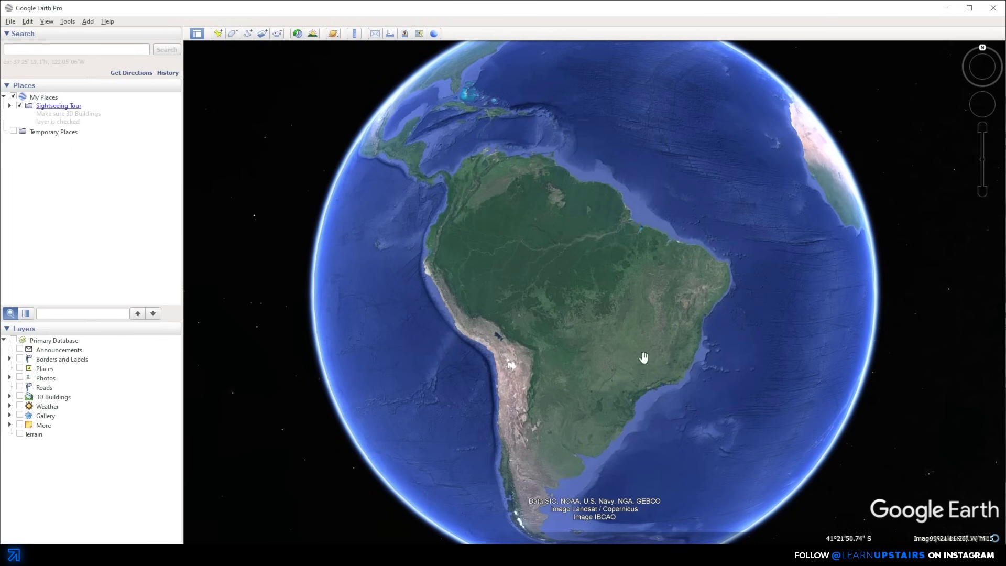
Set Google Earth's navigation option to 'Do not automatically tilt while zooming'.
drag(771, 218, 620, 216)
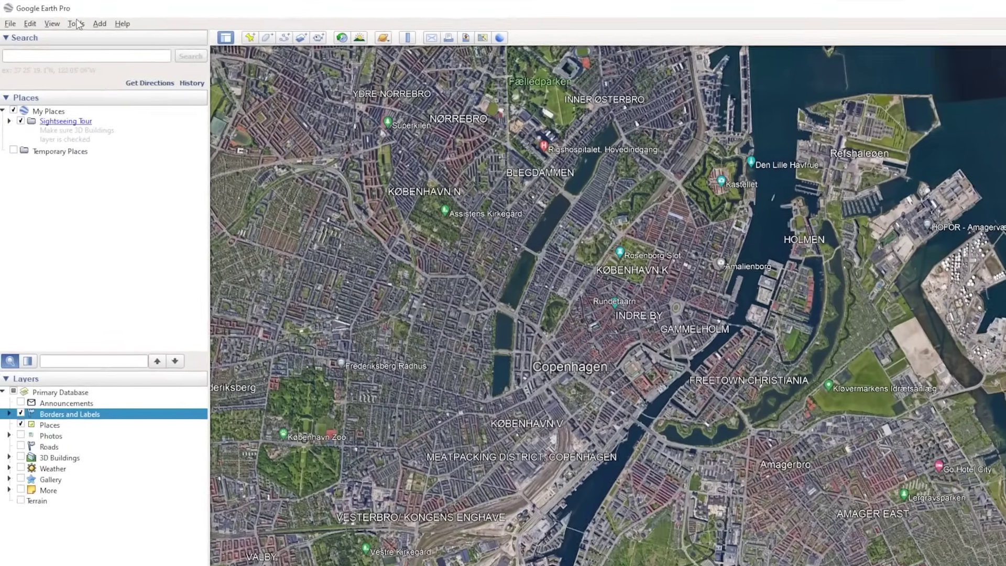
click(67, 21)
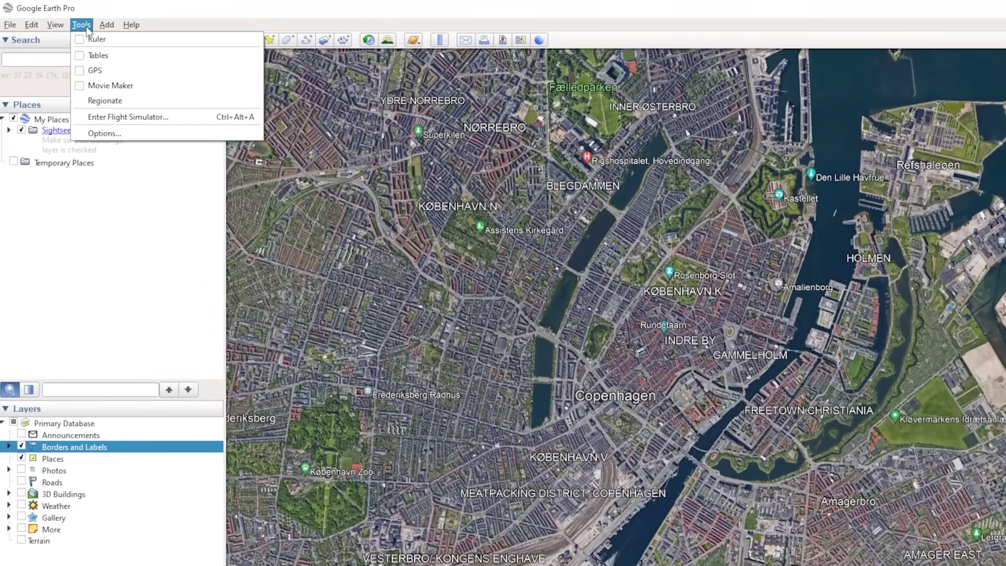
click(121, 132)
click(570, 170)
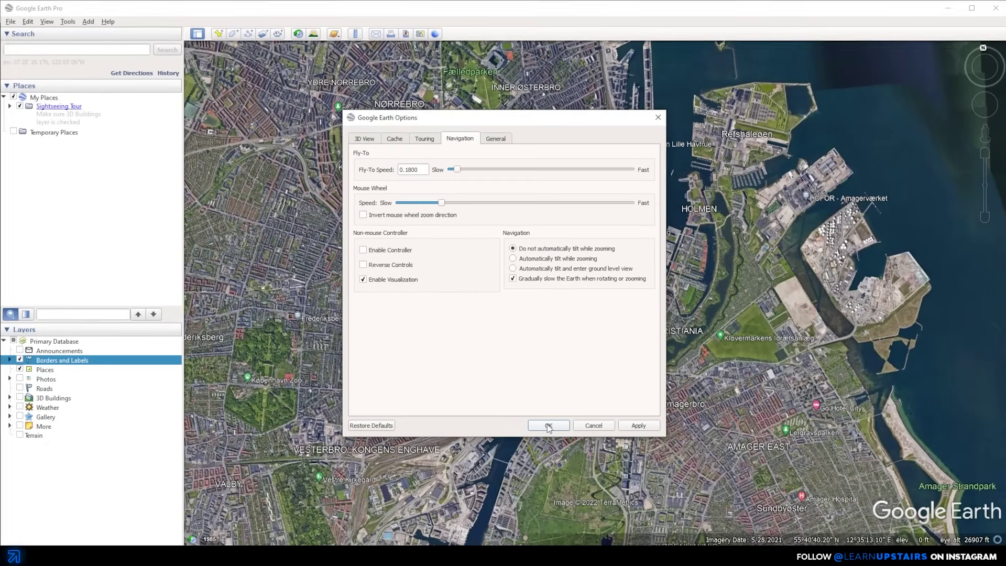
click(679, 526)
Zoom and rotate the view in over central Copenhagen's harbour at about 10500 ft.
scroll(557, 375, up, 5)
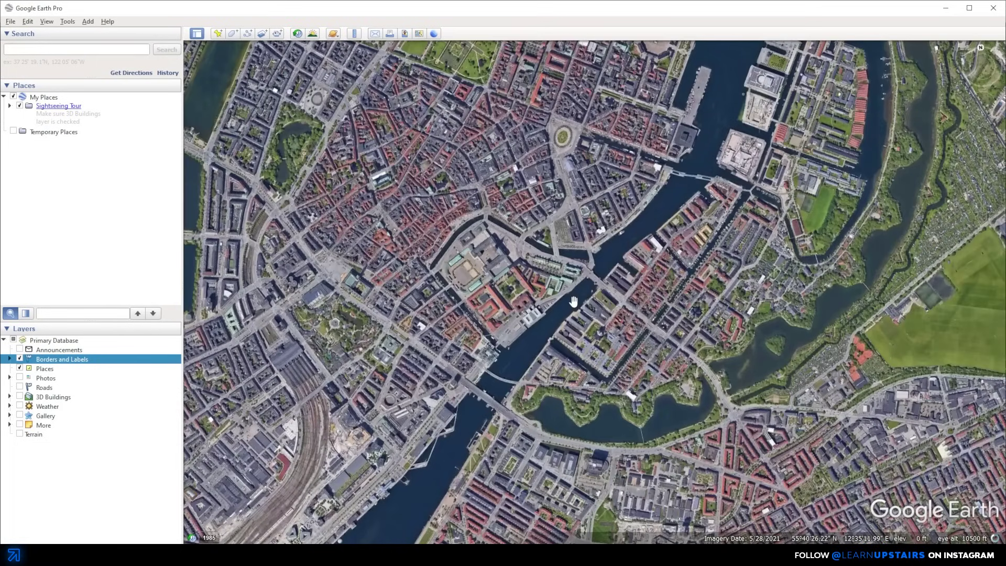
middle_click(574, 302)
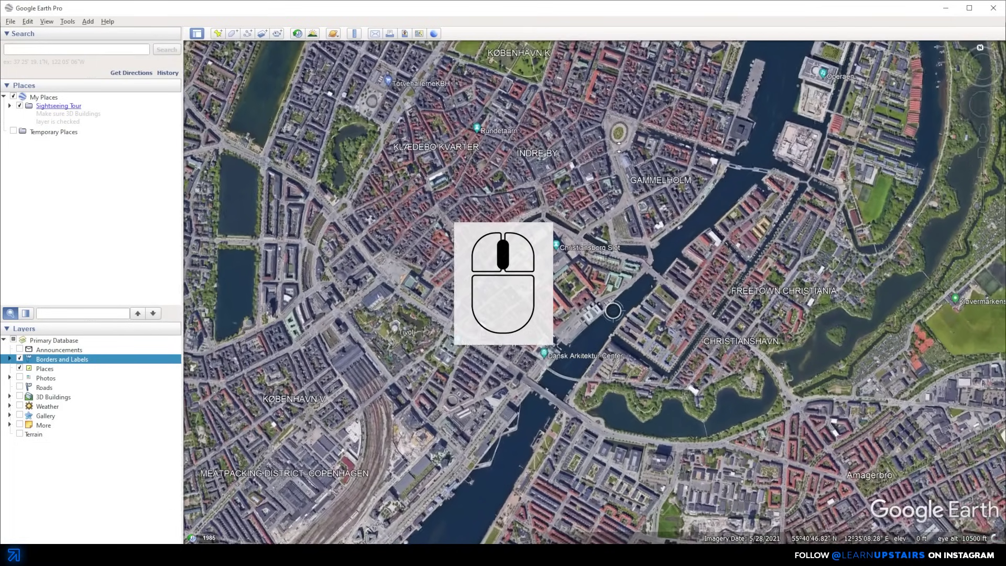
drag(619, 148, 641, 177)
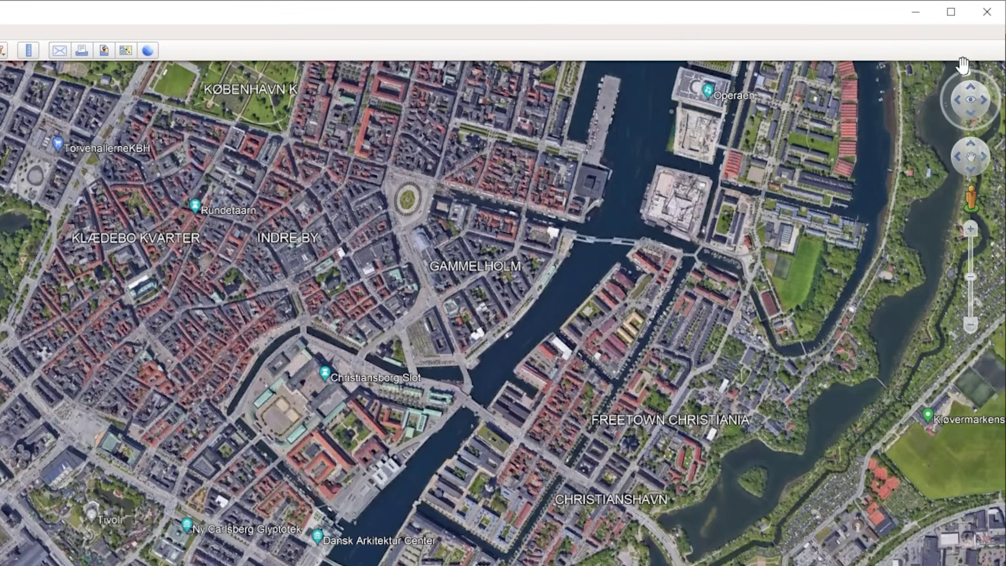
Turn the view north-up and hide Borders and Labels and Places.
click(964, 66)
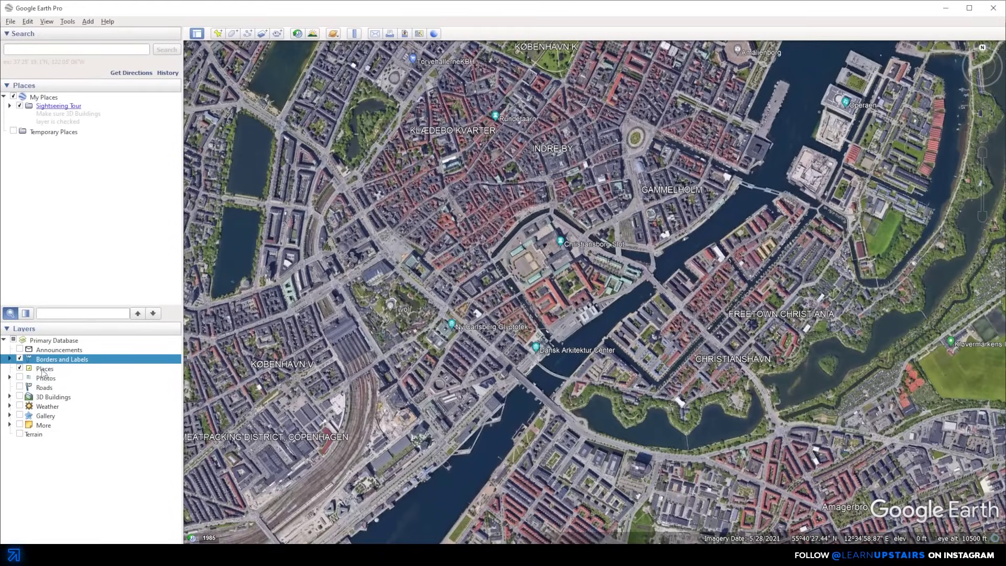
click(20, 359)
click(21, 368)
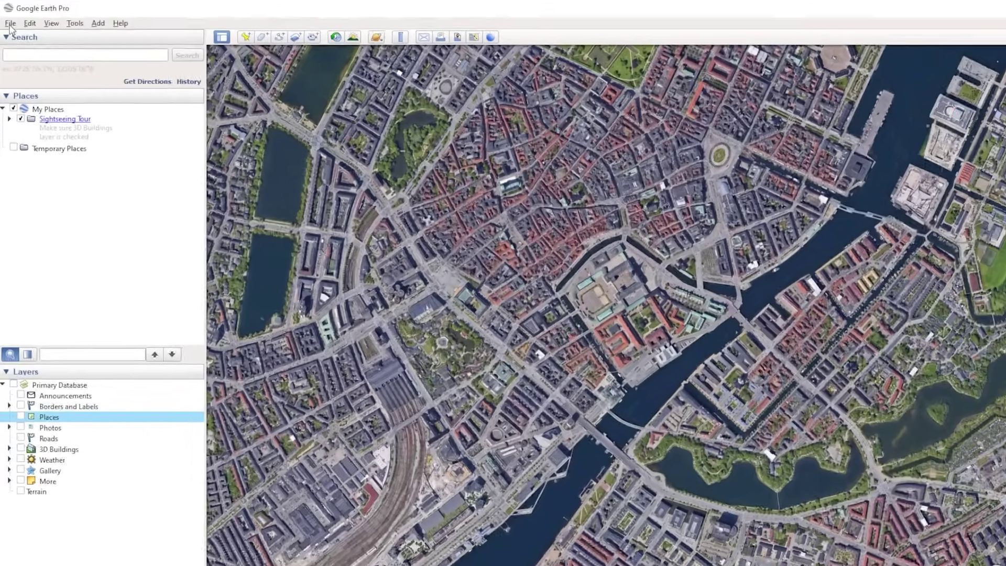
Save the view without title or legend at maximum 4800x2860 resolution as 'Google Earth Image'.
click(10, 22)
mouse_move(24, 45)
click(262, 103)
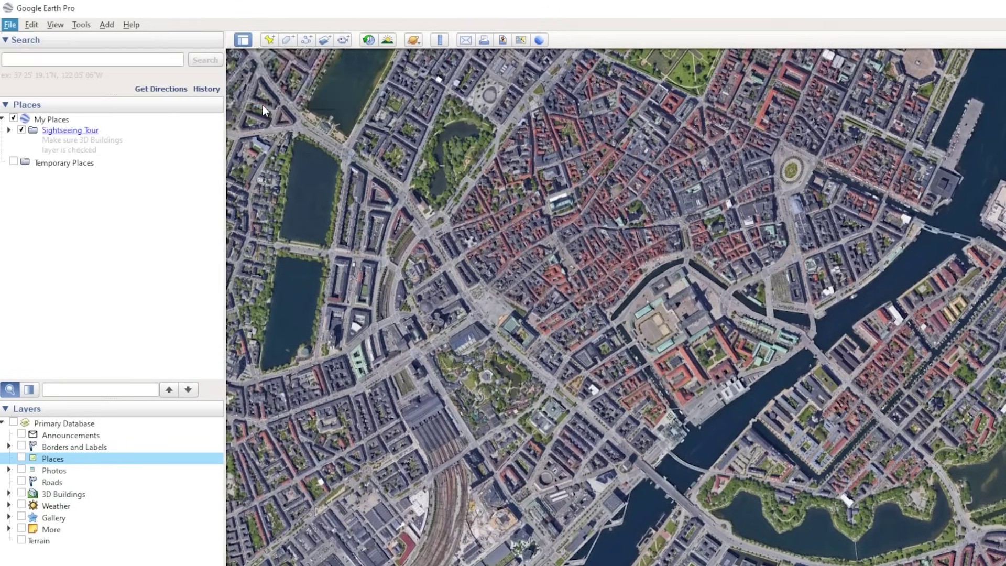
click(270, 59)
click(244, 93)
click(241, 109)
click(314, 62)
click(373, 145)
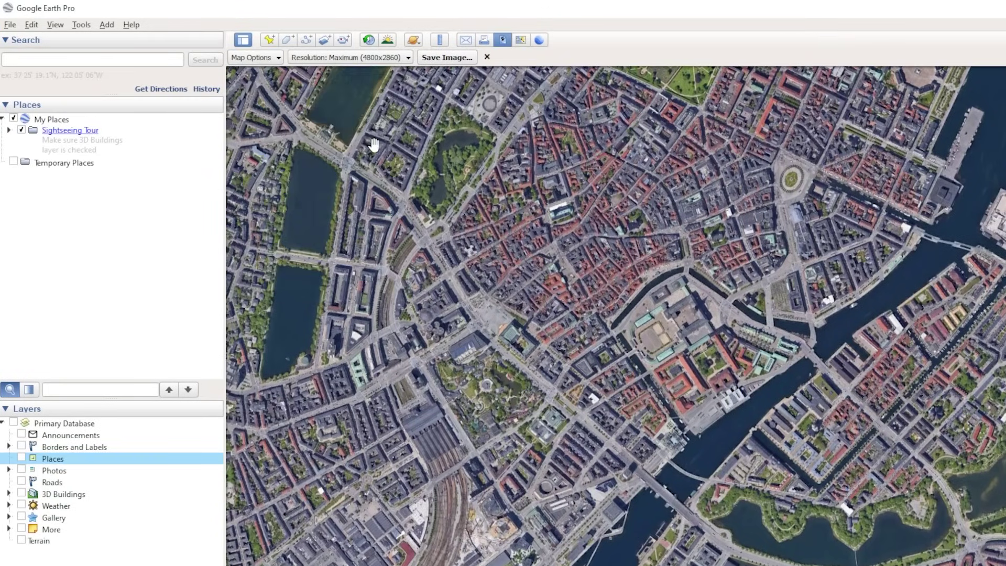
click(449, 58)
text(Google Earth Image)
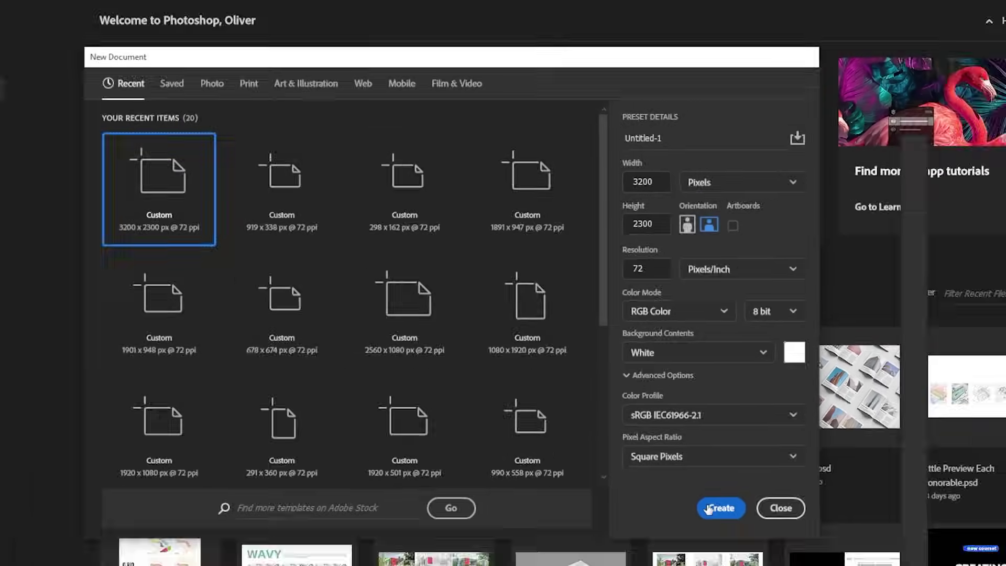
Create the blank 3200 x 2300 px, 72 ppi Untitled-1 document from the custom preset.
click(748, 544)
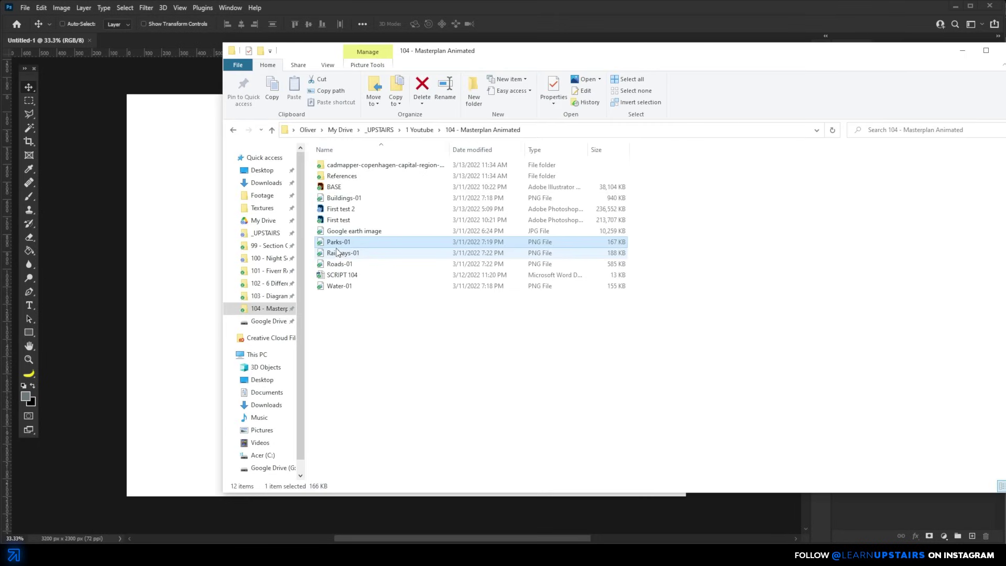
Place the Railways, Roads, Water, Buildings PNGs and the Google earth image onto the canvas.
ctrl+click(338, 253)
ctrl+click(339, 264)
ctrl+click(340, 286)
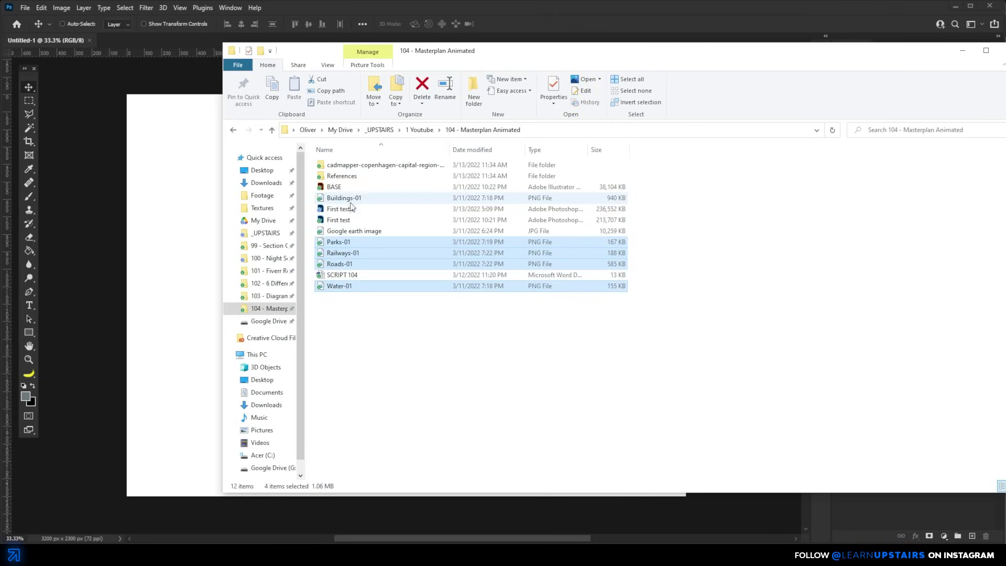
drag(338, 242, 150, 212)
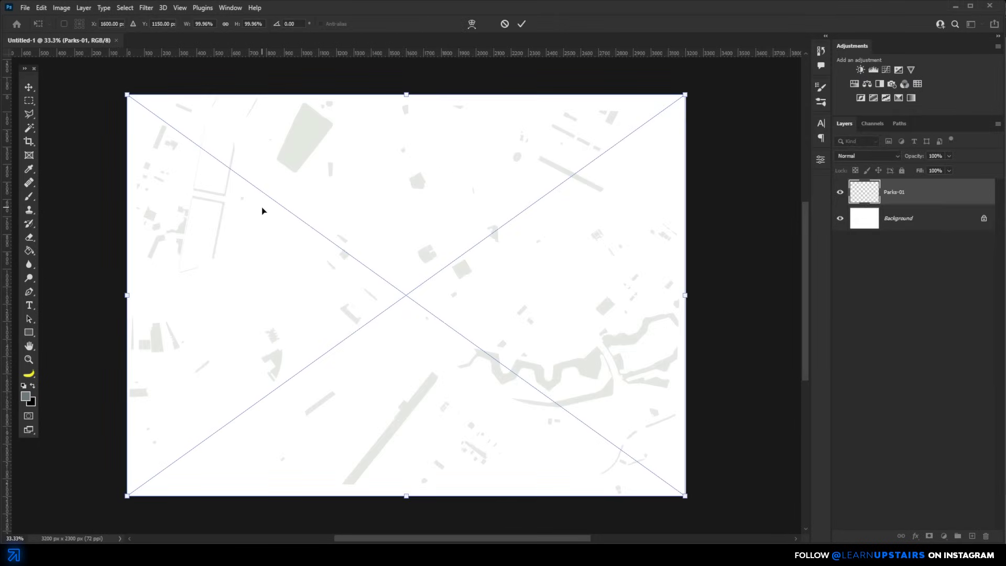
key(Return)
key(Return)
key(Return)
key(Return)
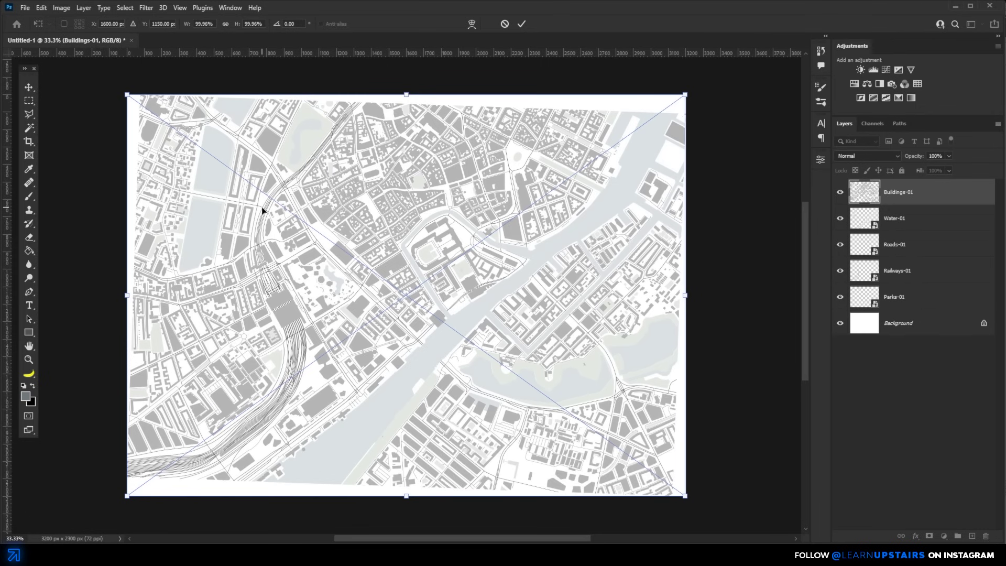
key(Return)
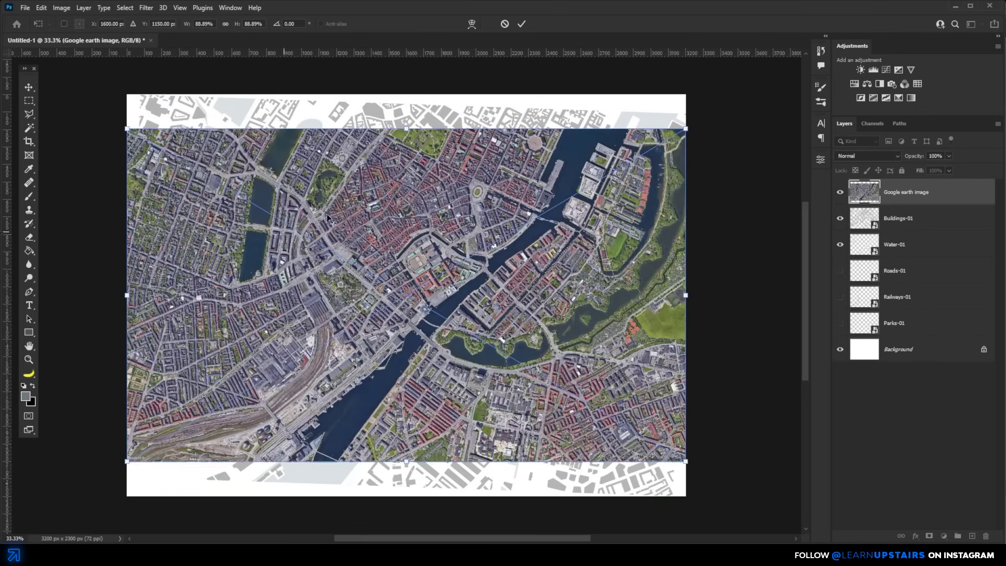
key(Return)
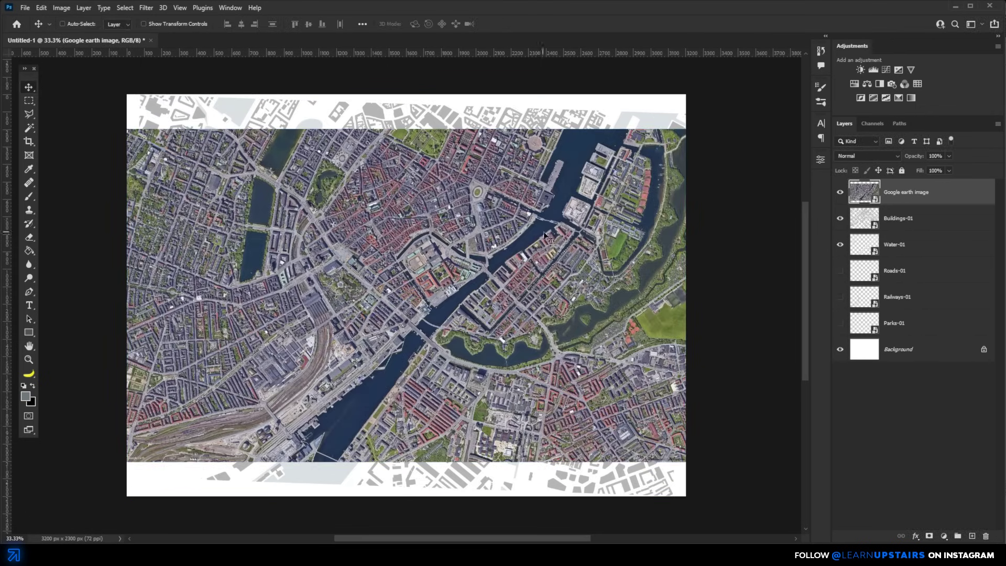
Enlarge the Google earth image and set it to Multiply at 34% opacity.
key(ctrl+t)
drag(686, 129, 743, 96)
key(Return)
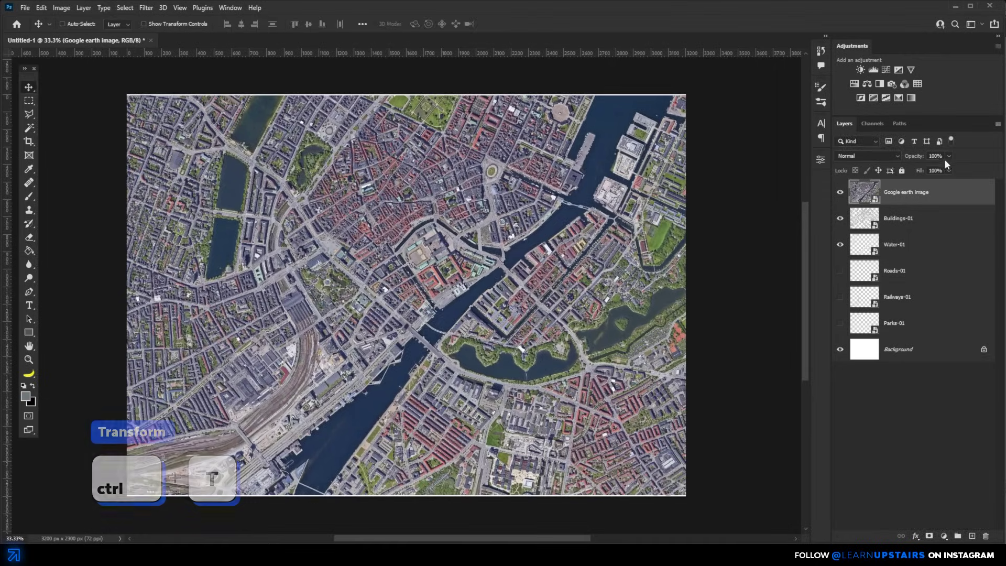
mouse_move(948, 165)
mouse_down()
mouse_move(923, 167)
mouse_move(935, 167)
mouse_up()
click(867, 155)
click(849, 191)
Scale the satellite image to 125%, rotate it 2.17° and nudge it to match the map streets.
key(ctrl+t)
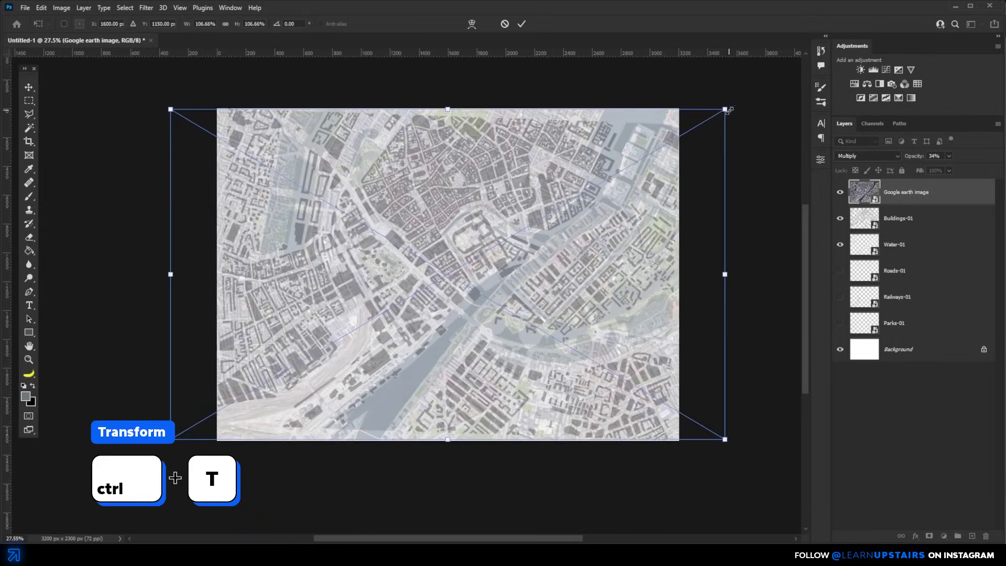
drag(726, 111, 759, 88)
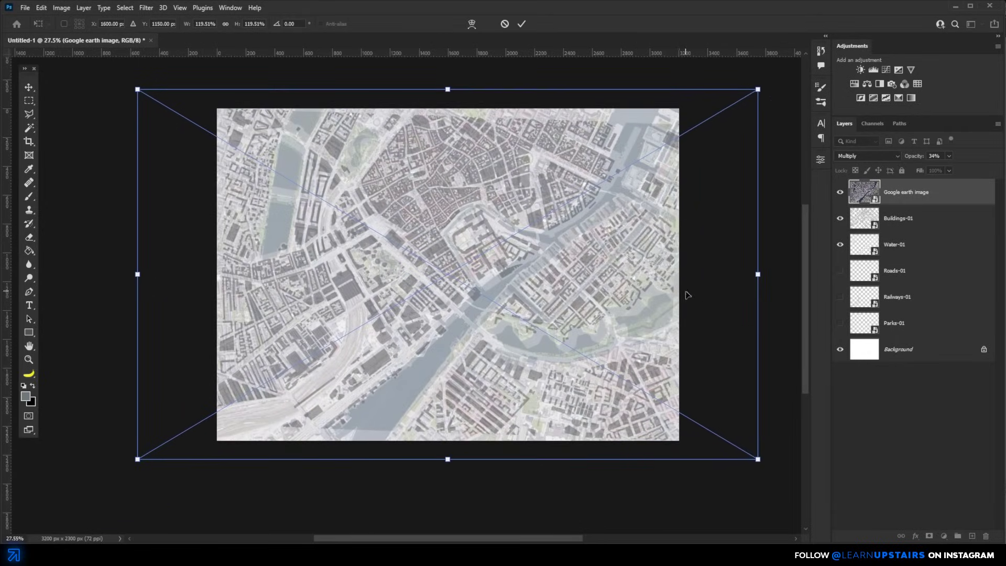
drag(687, 292, 688, 299)
drag(755, 453, 727, 471)
drag(750, 310, 749, 316)
drag(742, 477, 740, 483)
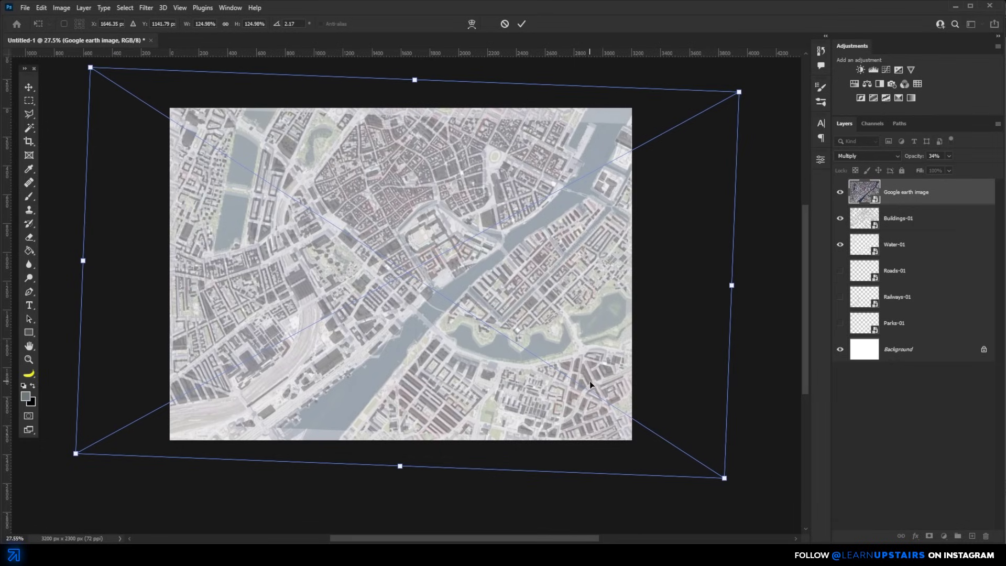
drag(590, 382, 588, 384)
Commit the alignment and return the Google earth image to Normal blending at 100% opacity.
key(Return)
key(ctrl+0)
click(840, 192)
click(840, 192)
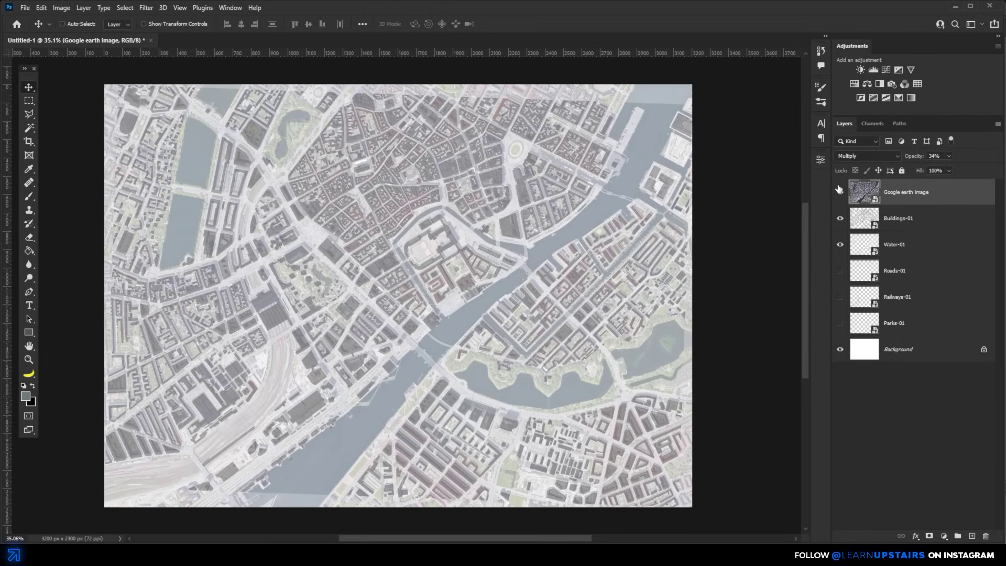
click(891, 156)
click(859, 165)
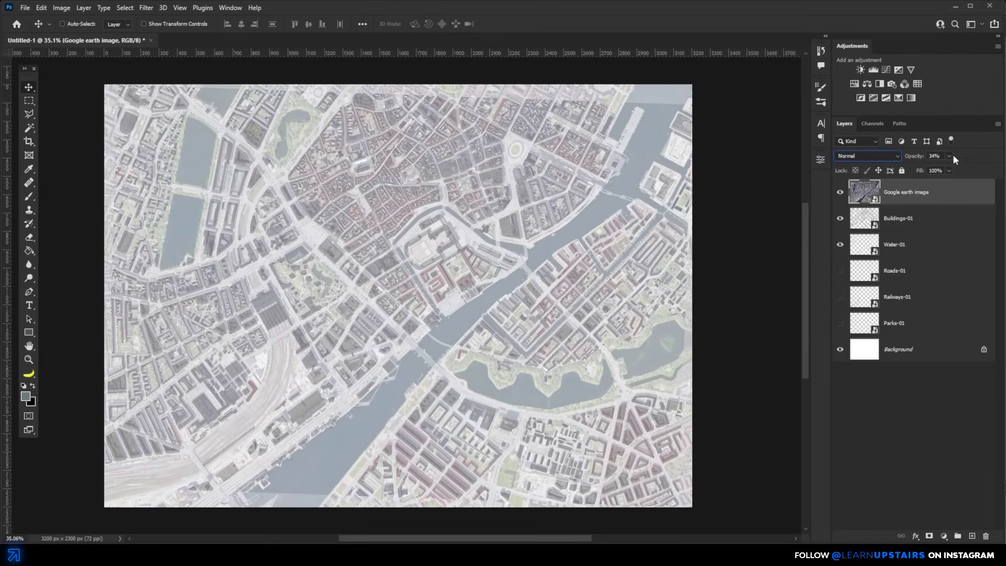
drag(948, 156, 952, 189)
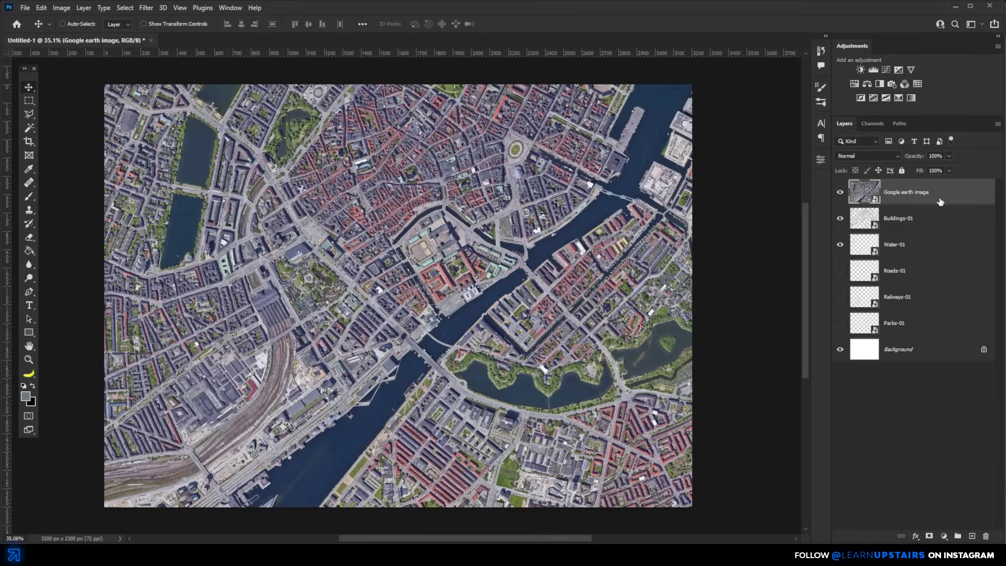
Place the satellite layer above Background, show Parks, Railways and Roads, and keep a hidden copy there.
drag(940, 199, 887, 325)
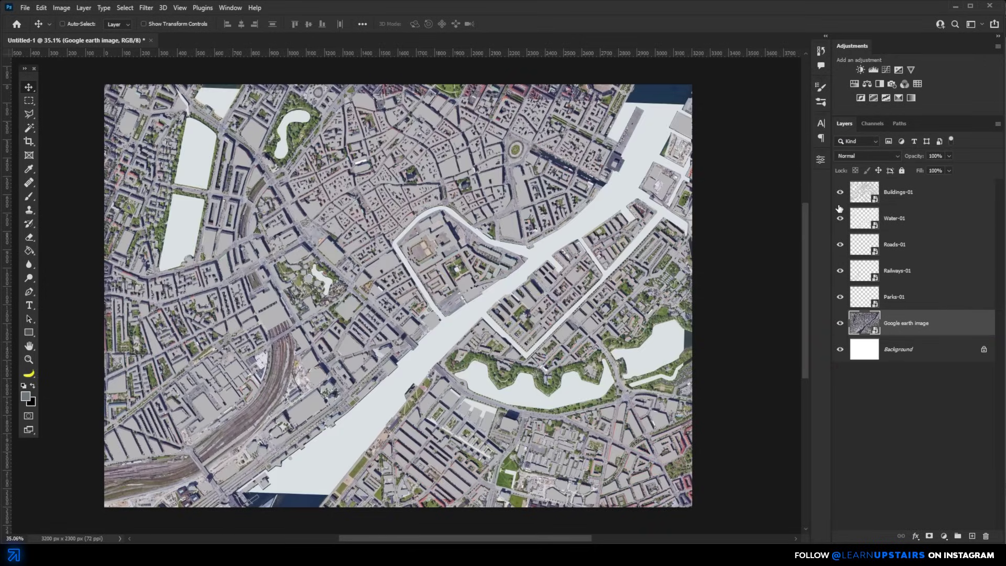
drag(840, 292, 839, 209)
scroll(639, 211, right, 2)
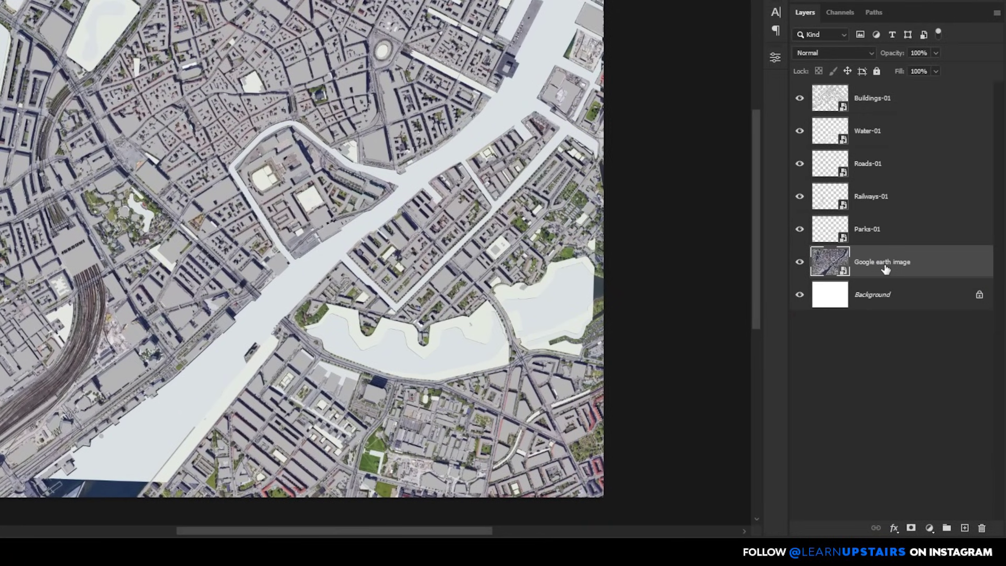
key(ctrl+j)
drag(886, 269, 878, 305)
click(800, 295)
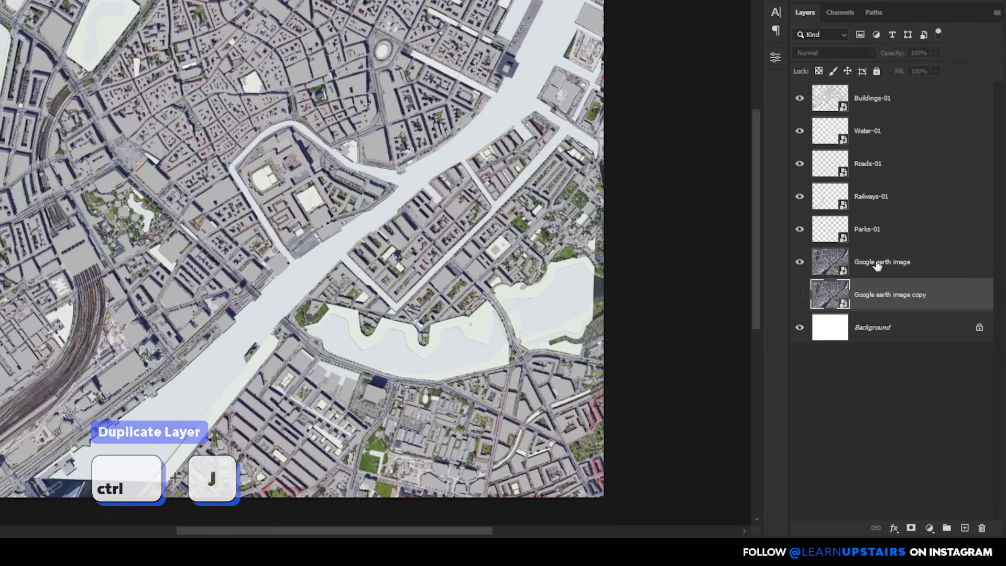
Move the Google earth image to the top, clip it to Buildings-01, and inspect the textured buildings.
drag(844, 264, 886, 87)
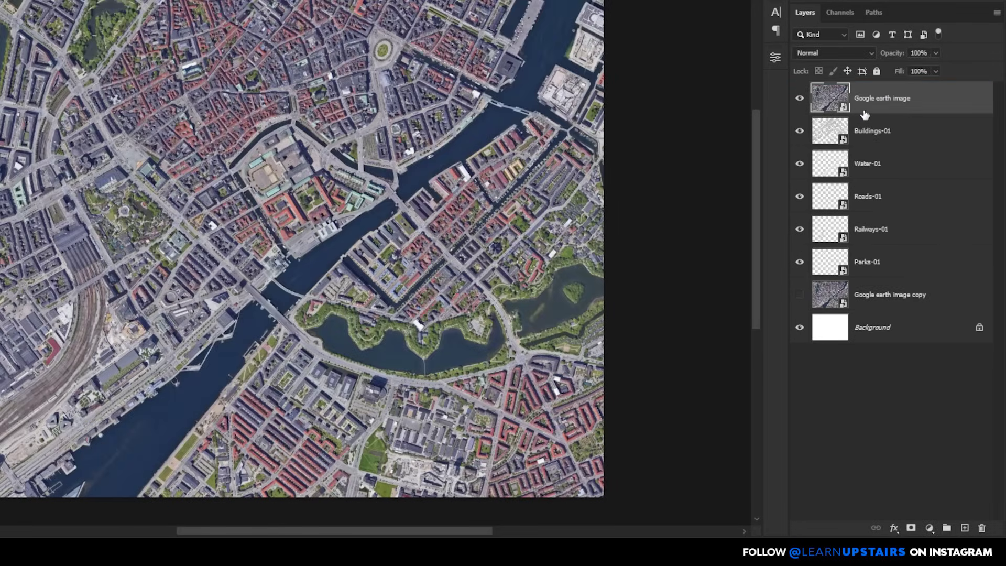
key(ctrl+alt+g)
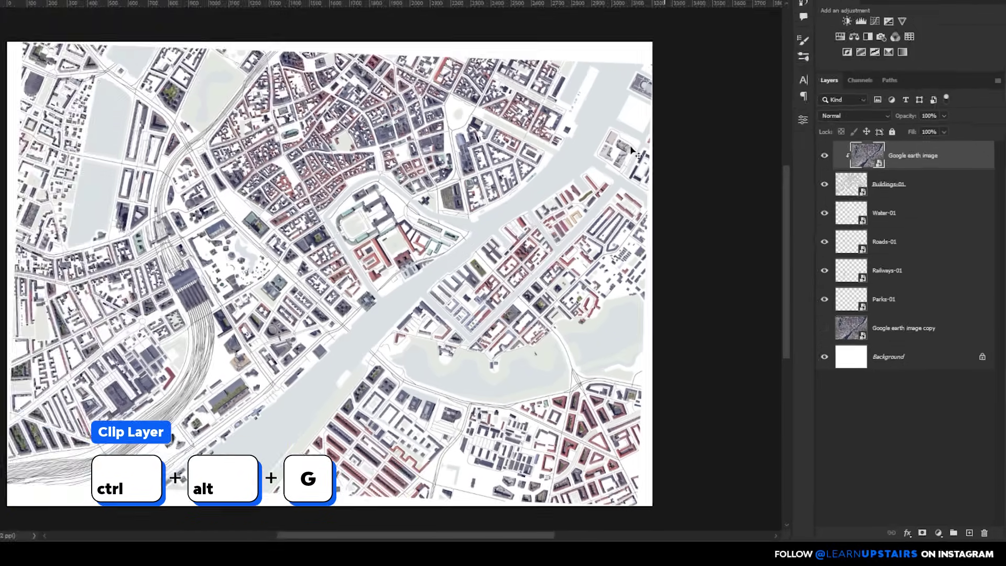
scroll(401, 84, up, 5)
scroll(544, 181, up, 3)
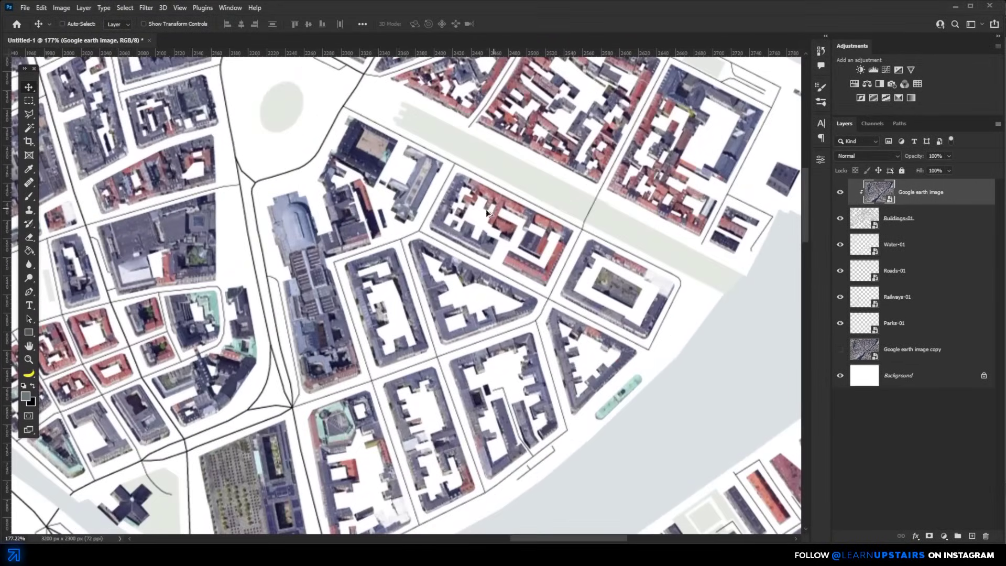
drag(401, 262, 549, 233)
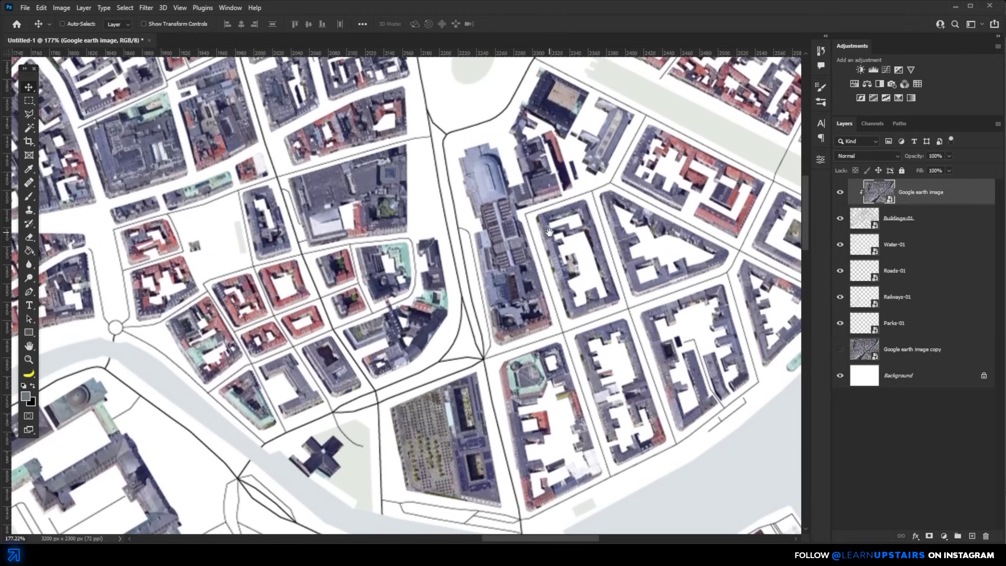
click(840, 218)
click(841, 218)
scroll(576, 367, down, 4)
drag(577, 378, 660, 257)
scroll(660, 257, down, 4)
drag(658, 180, 583, 254)
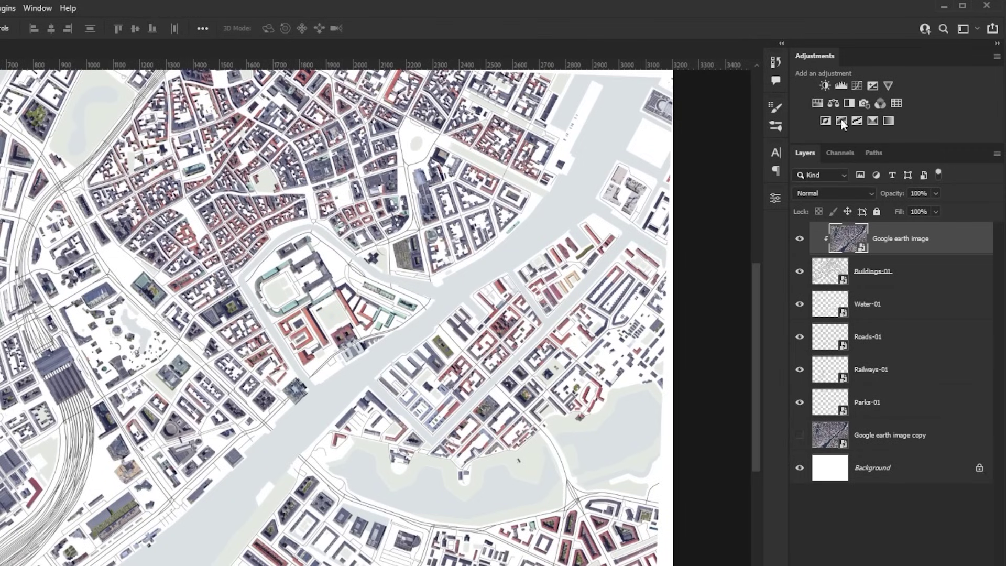
Add a Hue/Saturation adjustment clipped to the satellite image, with Reds saturation at -100.
click(817, 103)
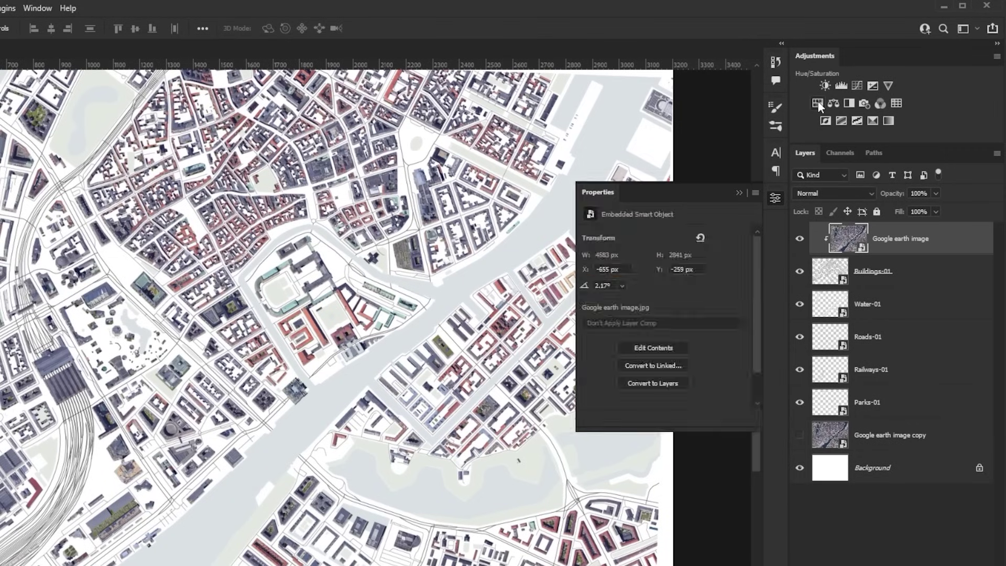
key(ctrl+alt+g)
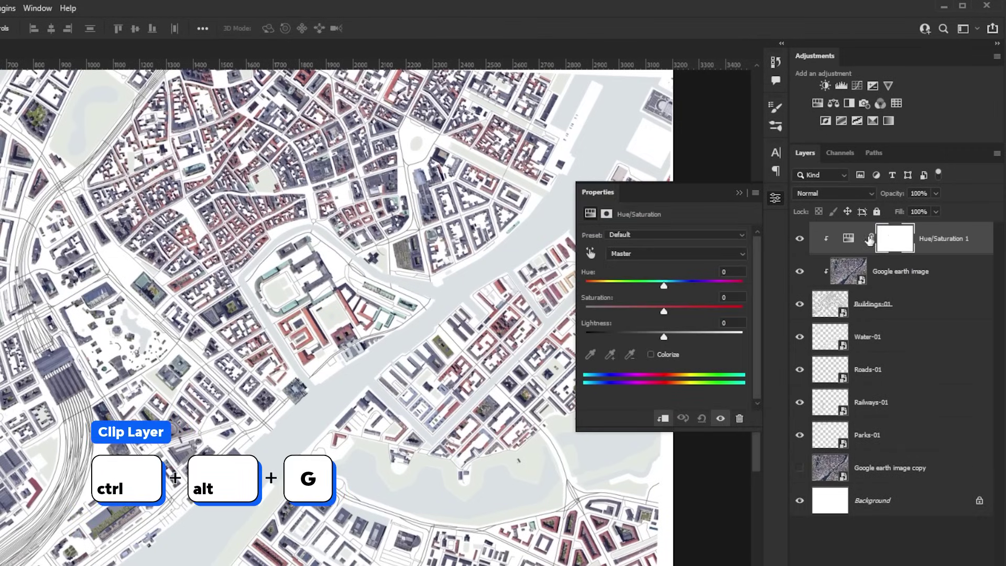
click(644, 253)
click(642, 275)
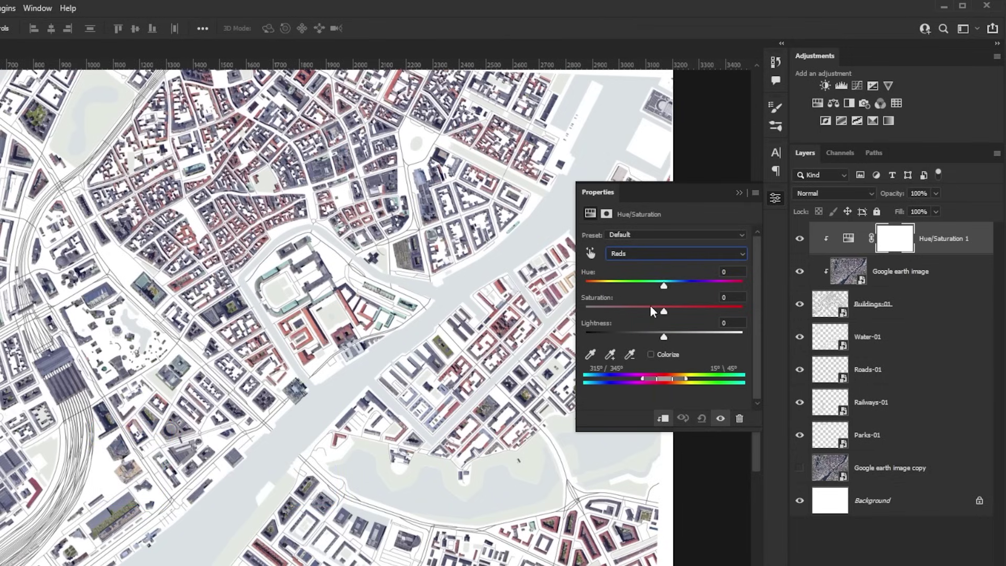
drag(649, 308, 581, 317)
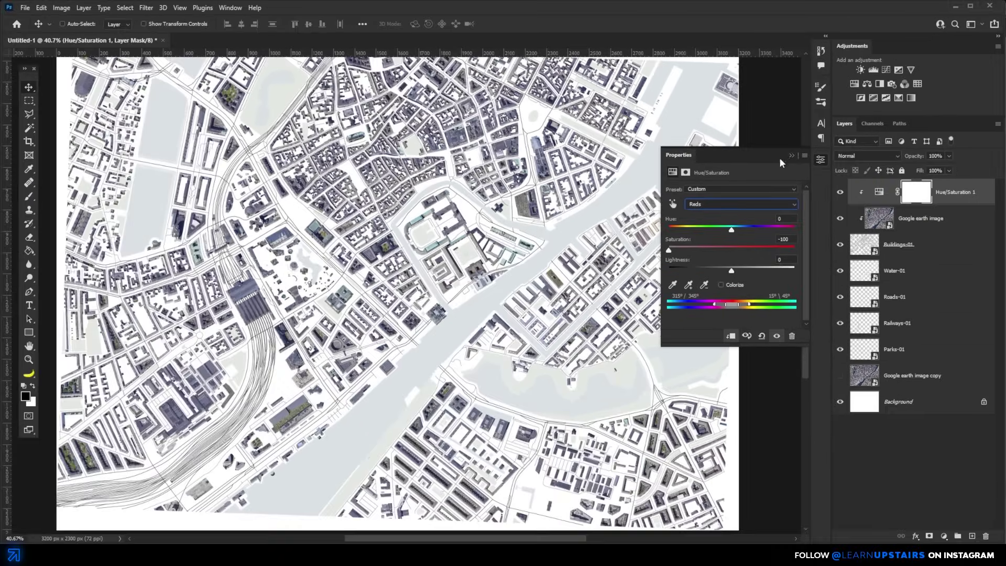
click(738, 192)
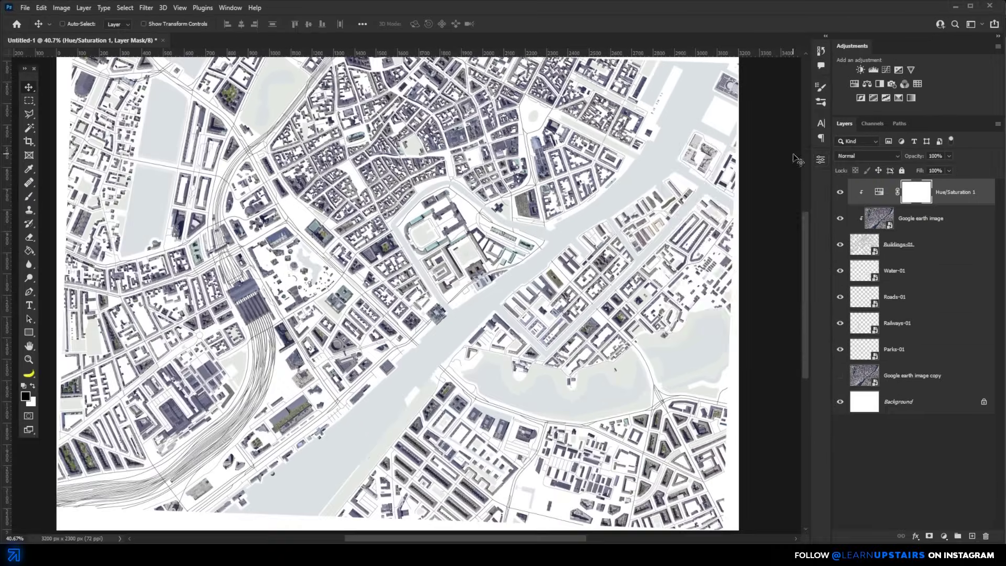
scroll(457, 214, down, 2)
click(922, 244)
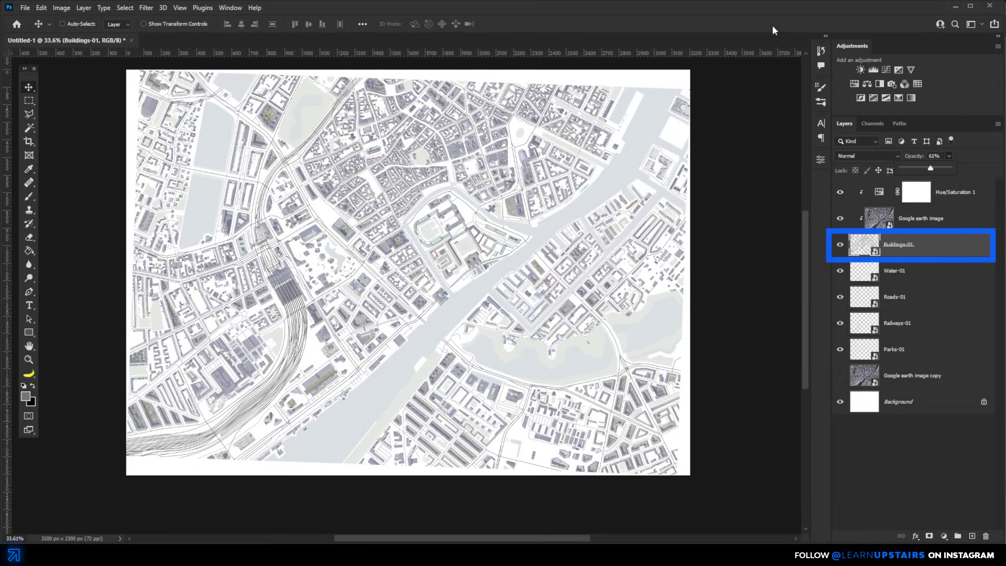
Lower Buildings-01 opacity to 70%, then select the Water-01 layer.
drag(931, 168, 936, 168)
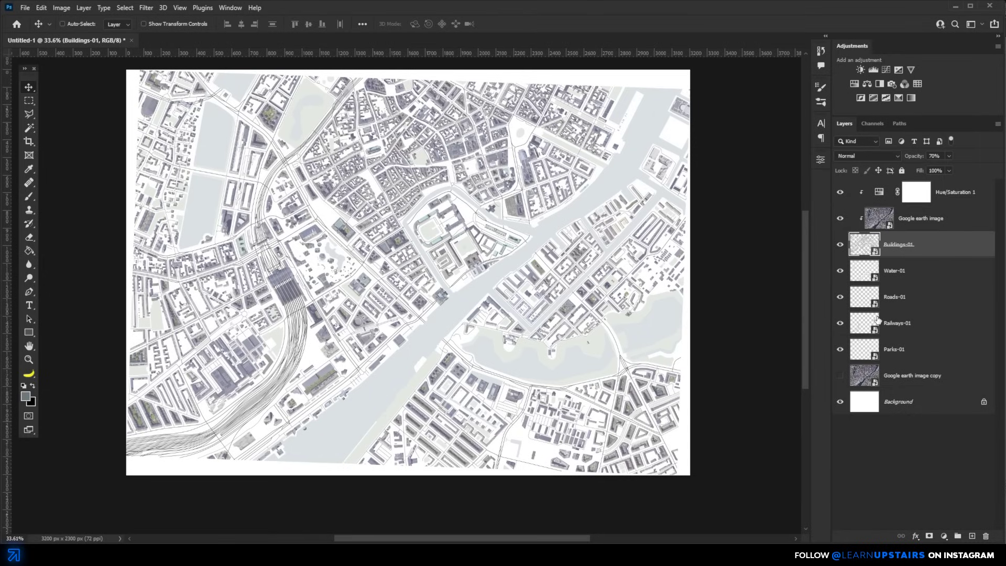
click(916, 273)
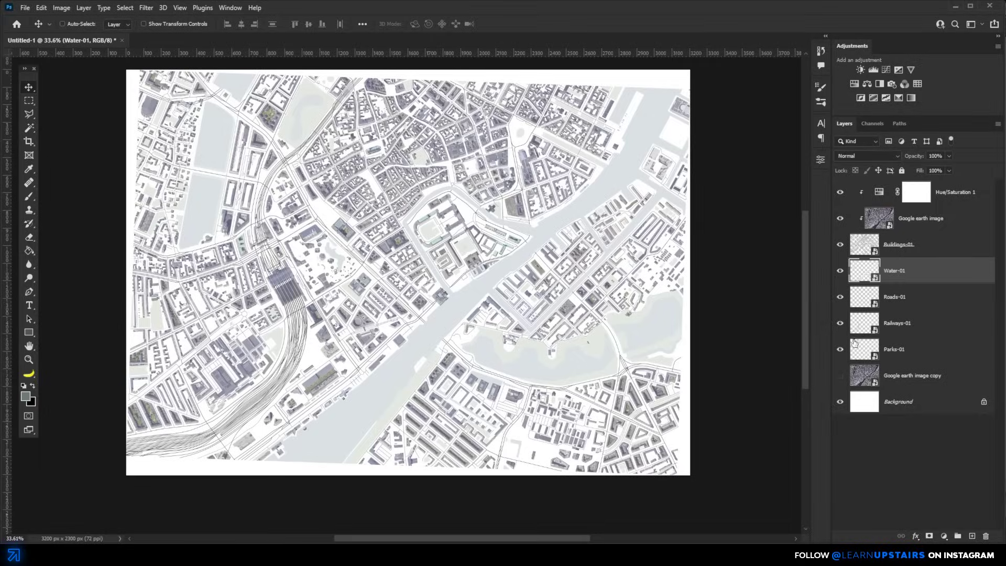
Paste the watercolour texture, hide the other map layers, enlarge it to fill the canvas and clip it to Water-01.
key(ctrl+v)
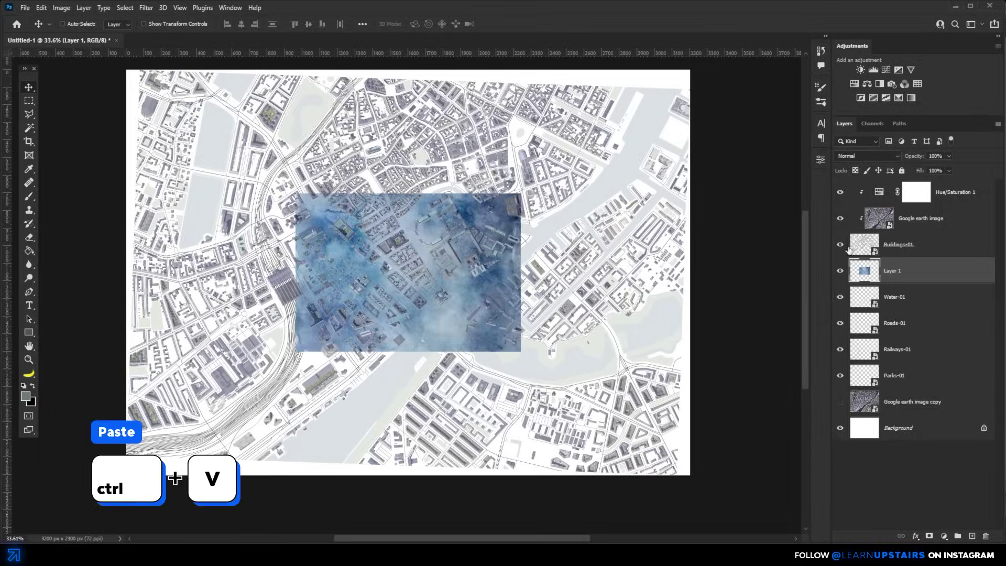
click(840, 244)
drag(840, 322, 840, 376)
key(ctrl+t)
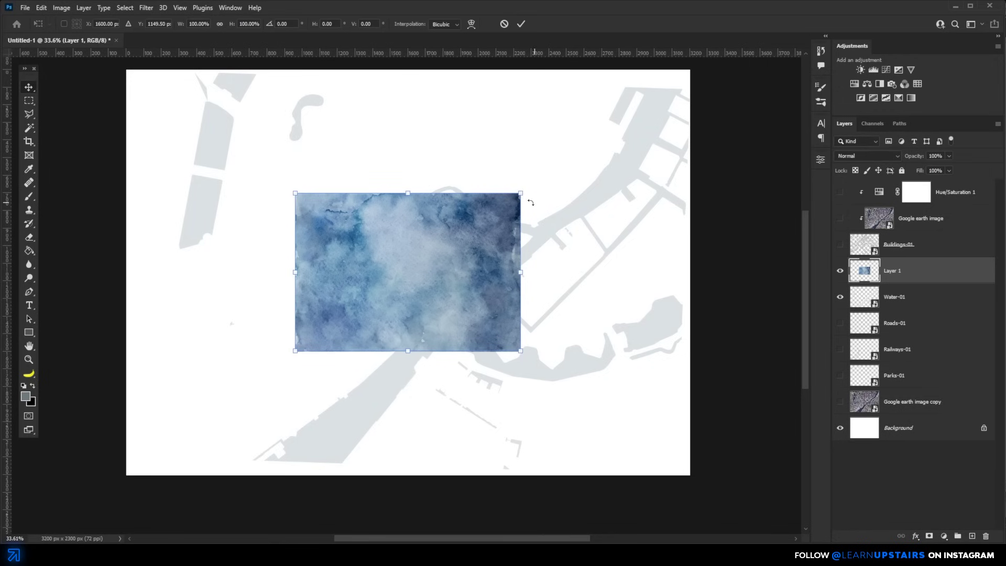
drag(521, 193, 690, 70)
key(Return)
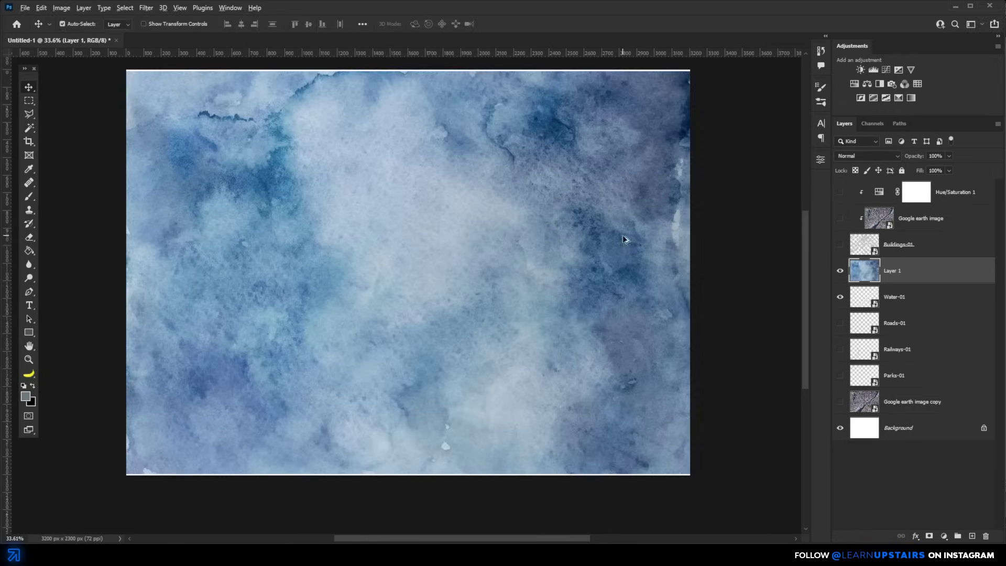
key(ctrl+alt+g)
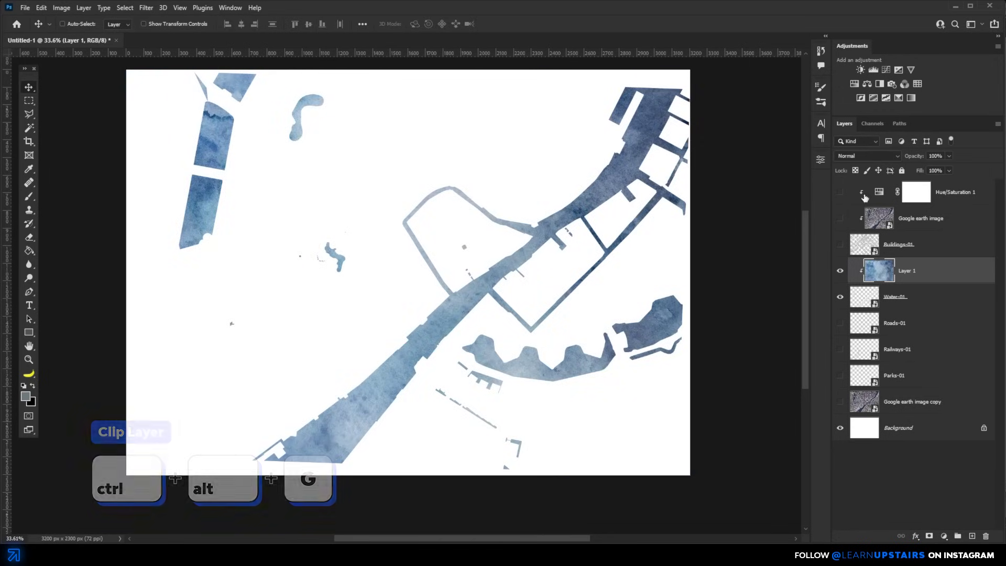
Set the texture to Multiply and fully desaturate it with Saturation -100.
click(861, 157)
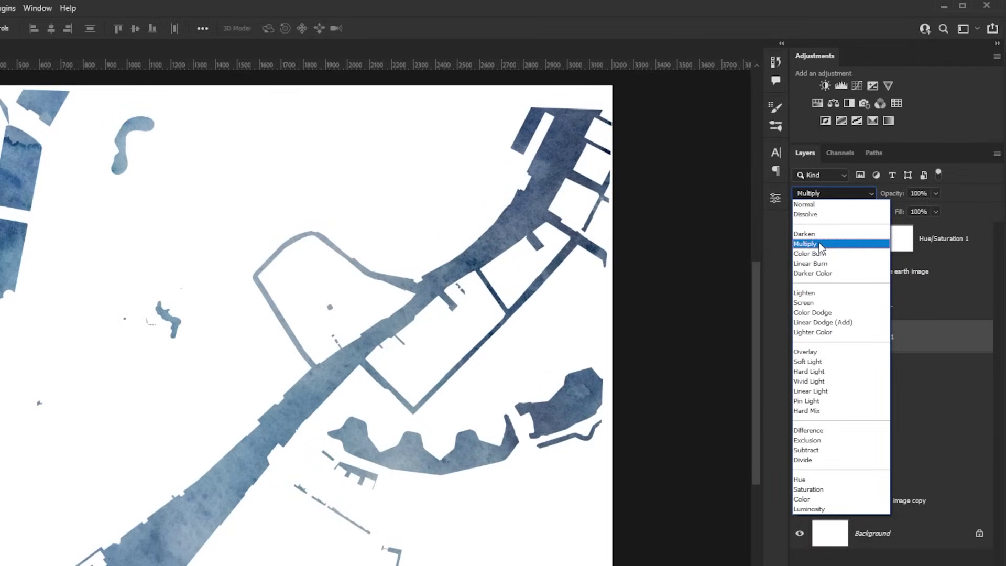
click(819, 233)
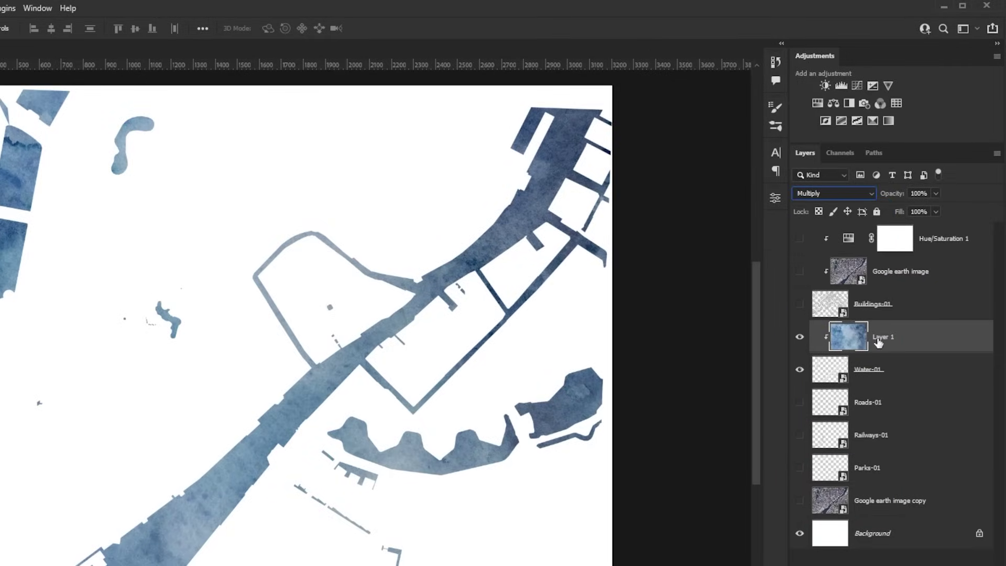
key(ctrl+u)
drag(777, 286, 688, 285)
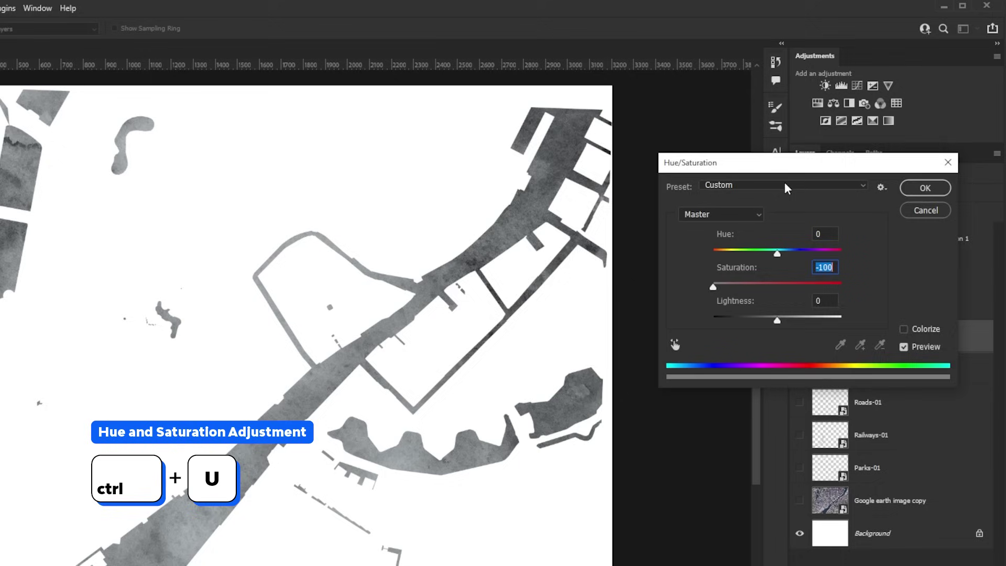
click(925, 188)
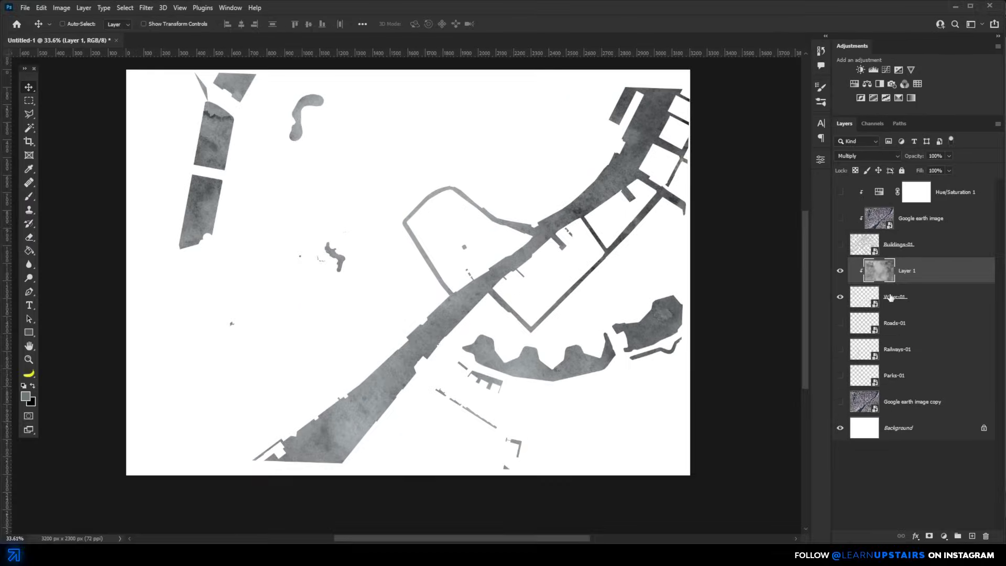
click(873, 342)
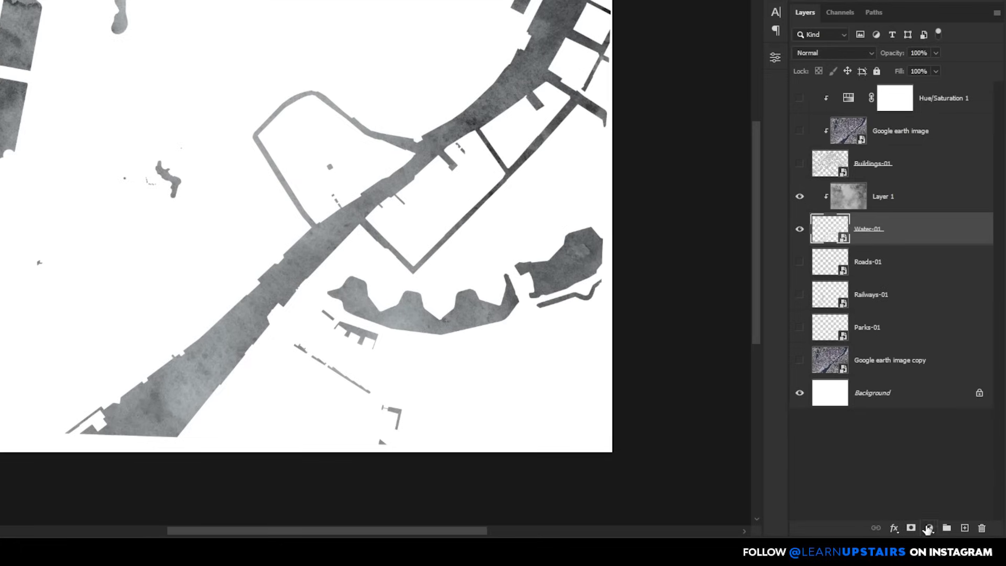
Add a light blue (a0e5ff) Solid Color fill layer in Color blend mode over the water.
click(928, 528)
click(937, 292)
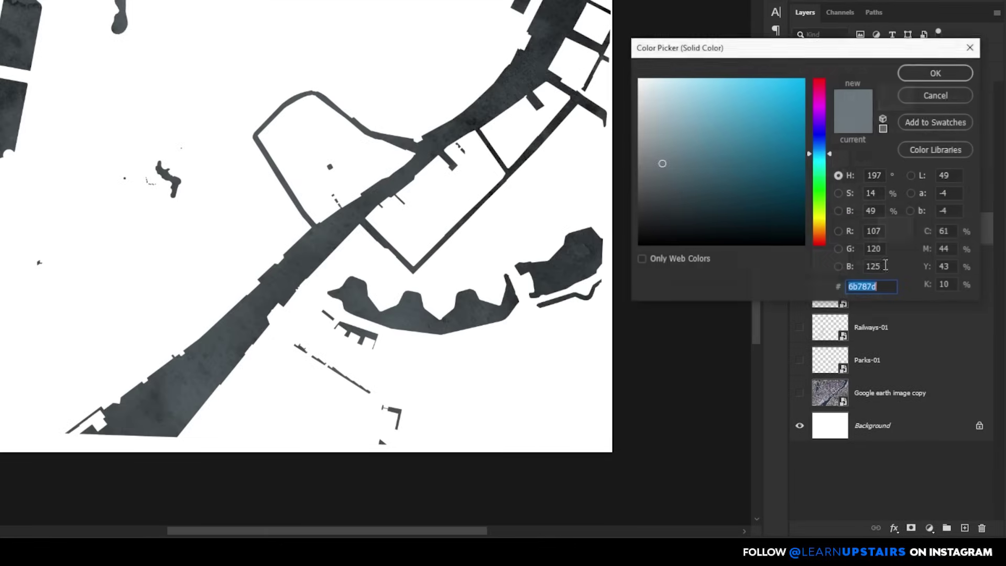
drag(723, 48, 451, 113)
click(460, 151)
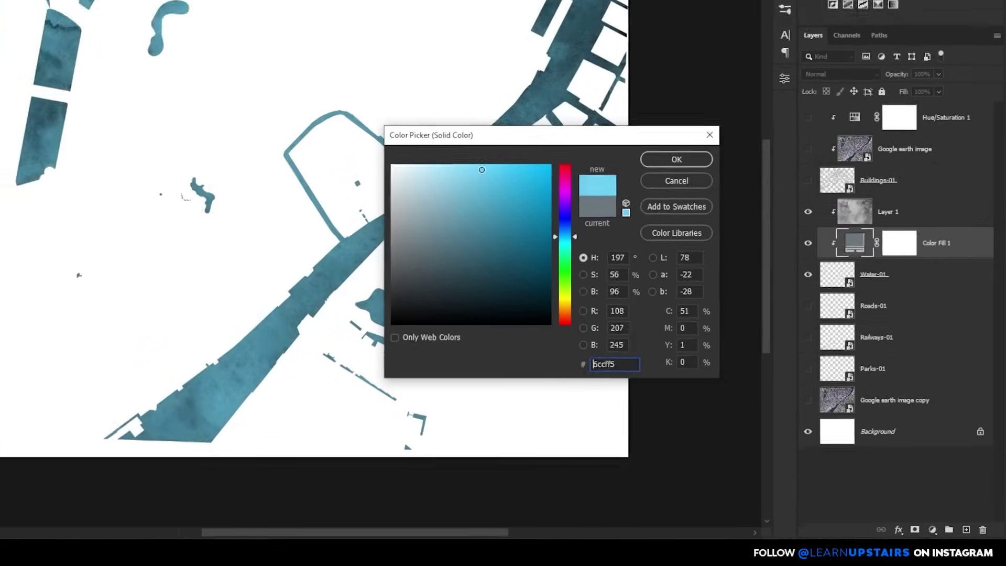
drag(490, 174, 465, 163)
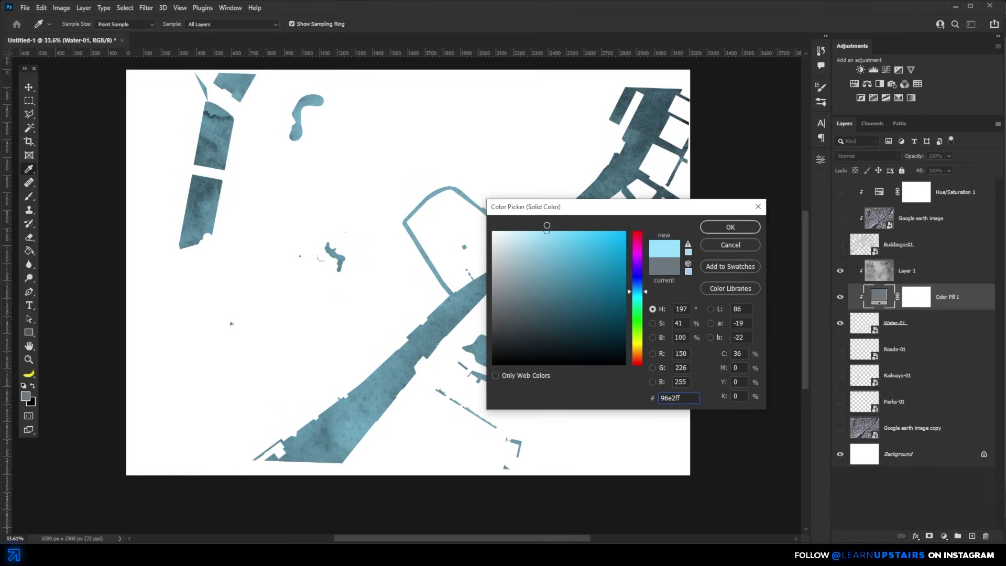
drag(547, 225, 539, 224)
click(730, 227)
click(867, 155)
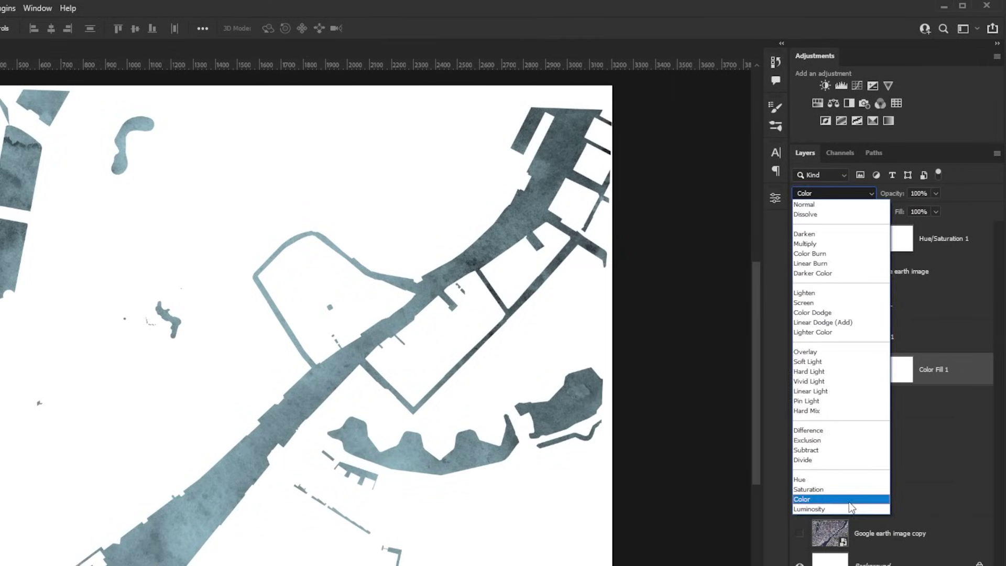
click(849, 501)
right_click(868, 402)
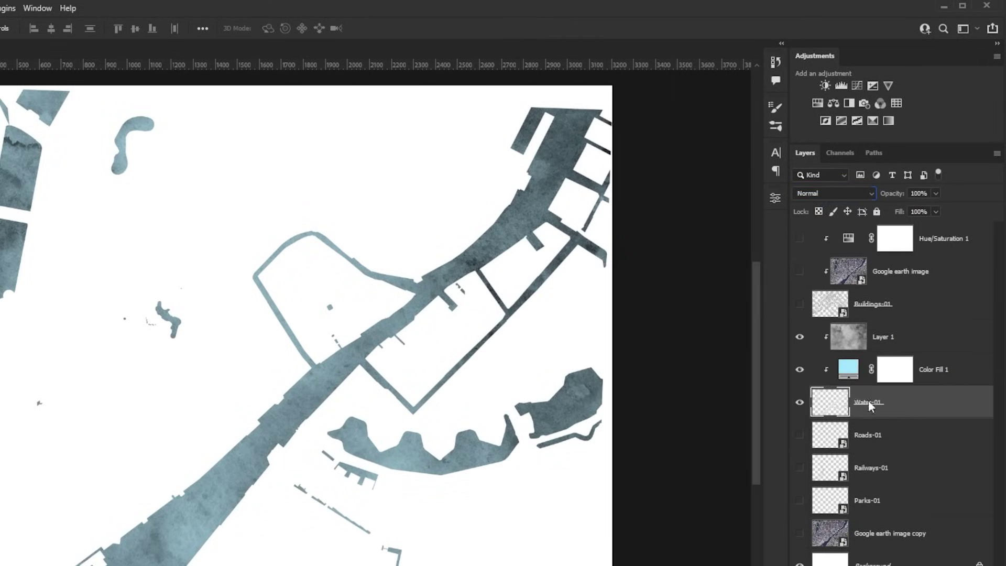
Give Water-01 an Inner Shadow at 78% opacity, 10 px distance, 27 px size, with noise set to 10.
click(889, 125)
click(440, 277)
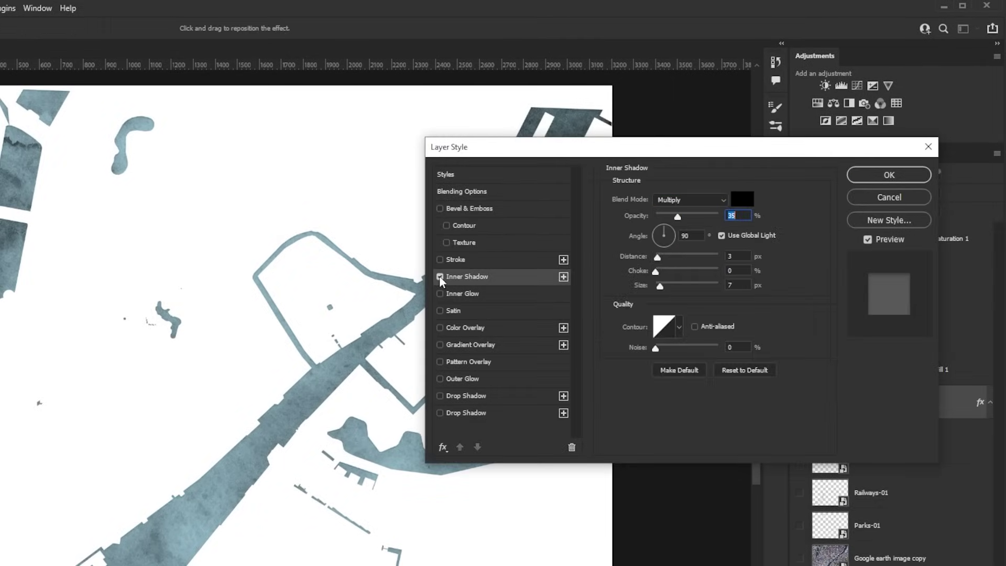
key(alt)
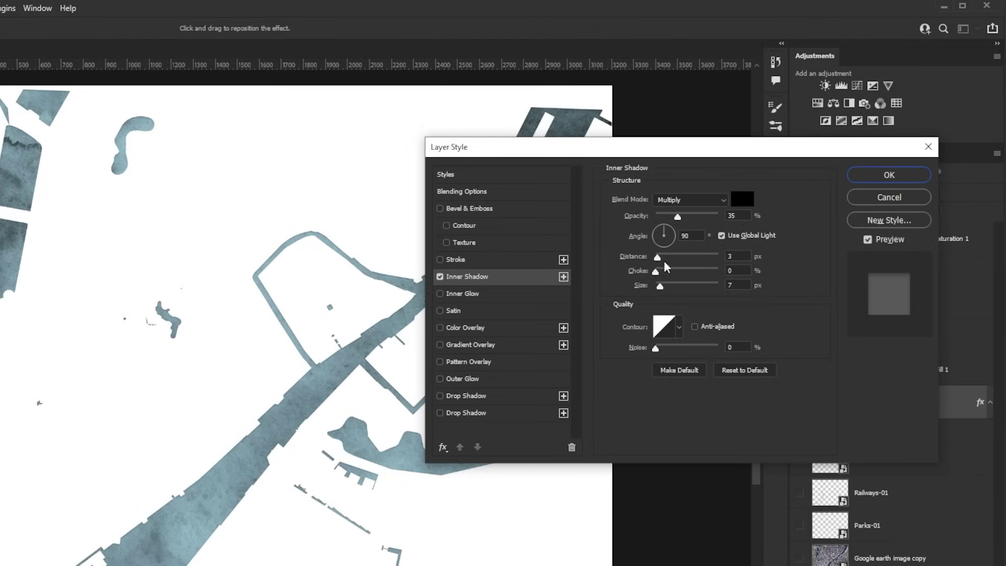
drag(658, 257, 652, 290)
click(655, 286)
drag(677, 258, 668, 257)
drag(678, 217, 704, 216)
drag(670, 259, 667, 287)
click(725, 349)
text(10)
key(Return)
Turn the Buildings-01, Google earth image and Hue/Saturation layers back on.
scroll(483, 262, up, 2)
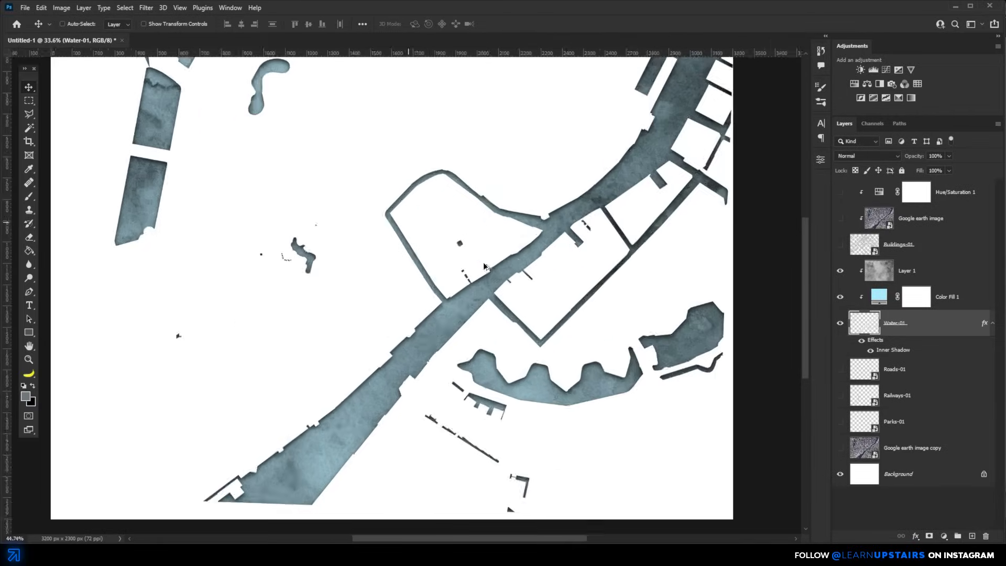
scroll(483, 262, up, 1)
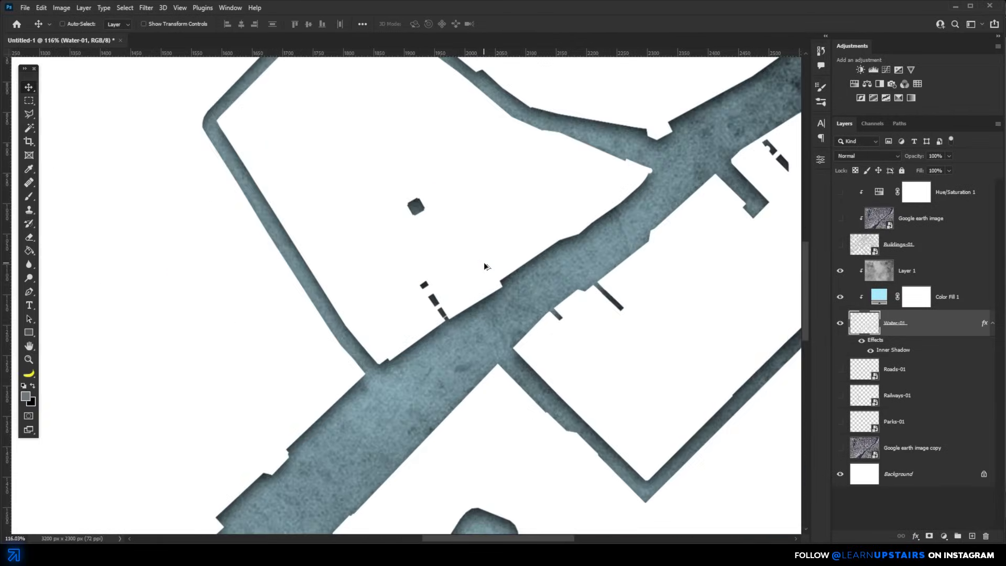
scroll(483, 262, down, 3)
drag(840, 244, 839, 191)
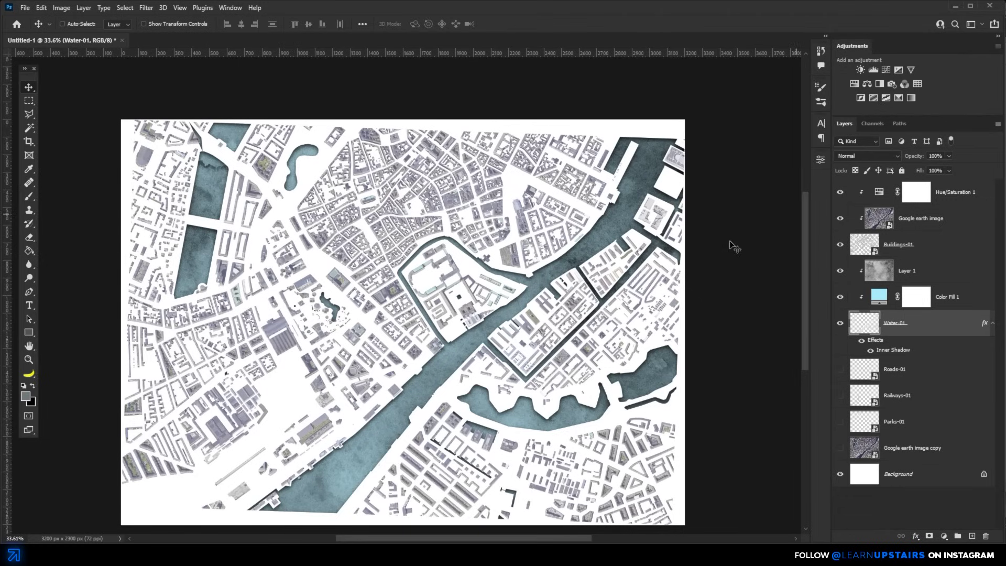
scroll(602, 290, left, 1)
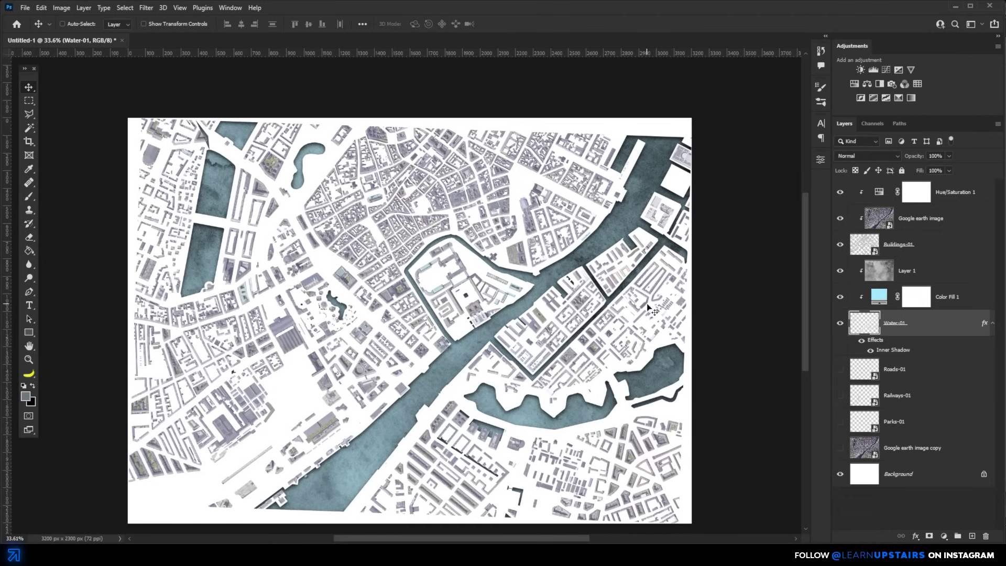
Show Parks-01, tint it with a clipped pale green Color Fill 2, and add an empty clipped Layer 2.
click(840, 422)
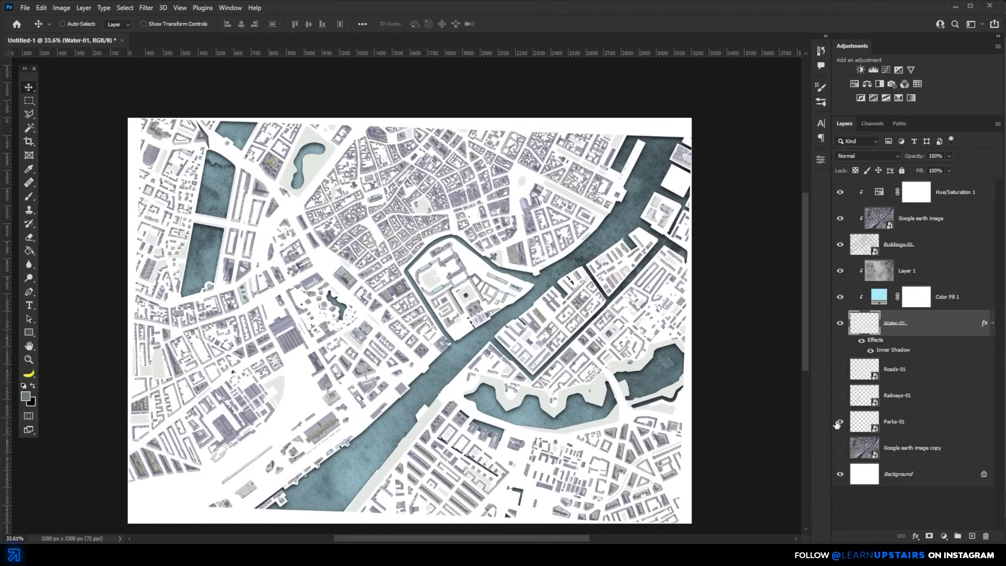
click(891, 426)
click(944, 536)
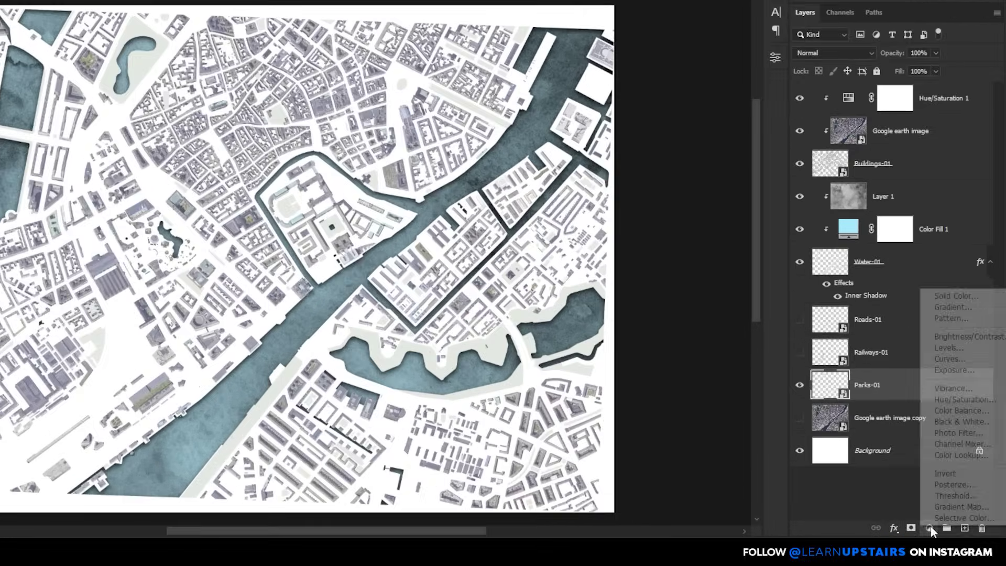
click(906, 348)
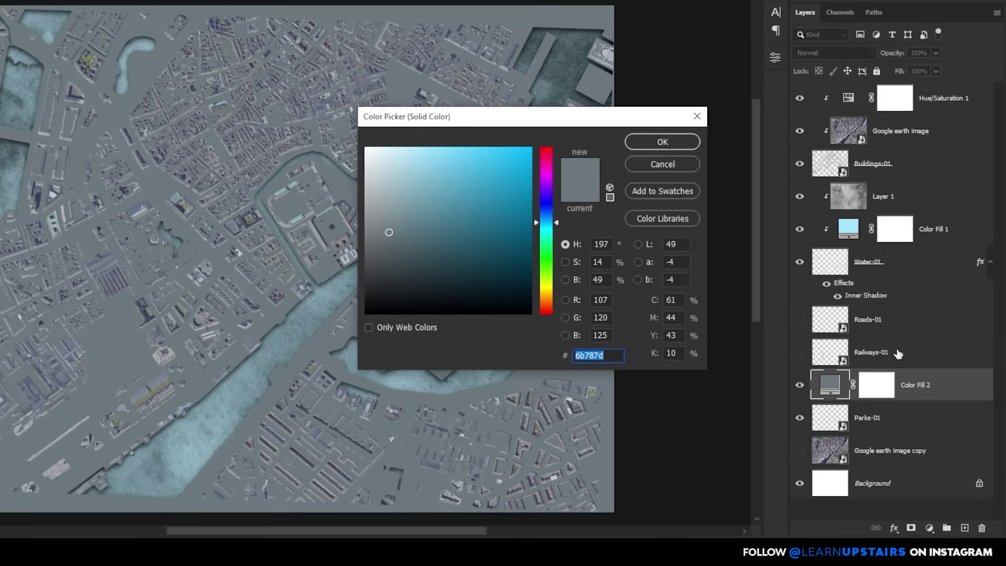
click(546, 266)
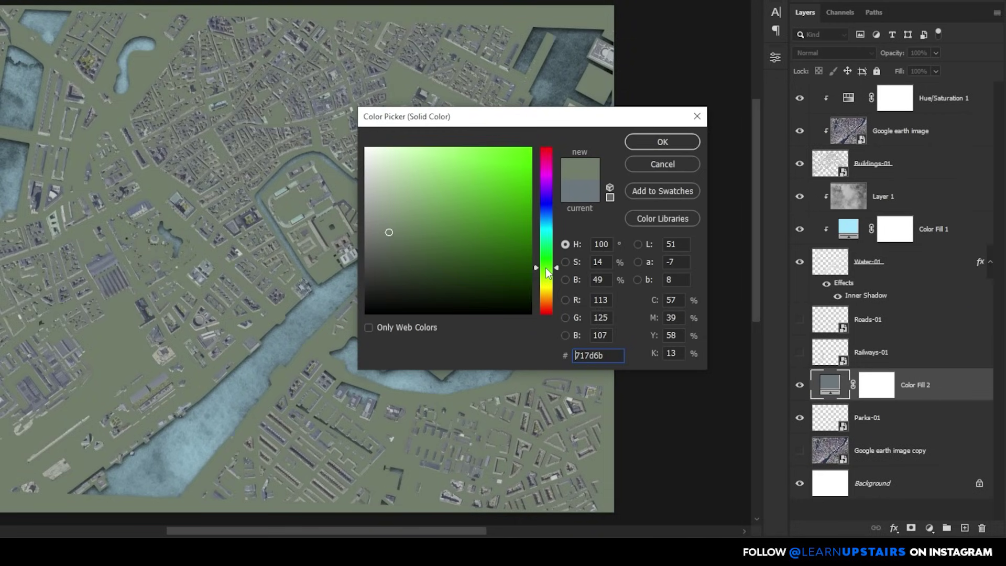
mouse_move(398, 173)
mouse_down()
mouse_move(410, 166)
mouse_move(390, 178)
mouse_up()
click(662, 141)
key(ctrl+alt+g)
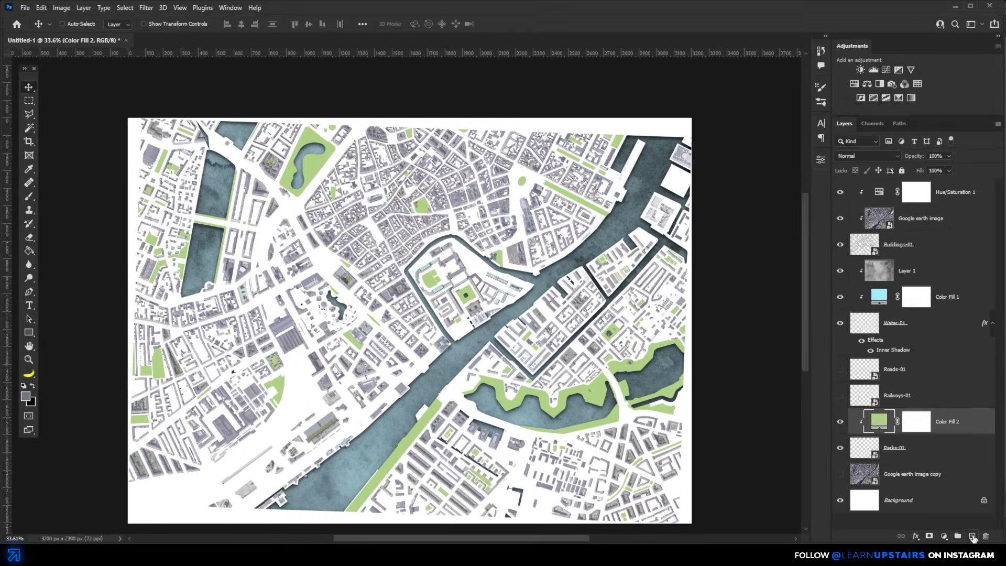
key(ctrl+shift+alt+n)
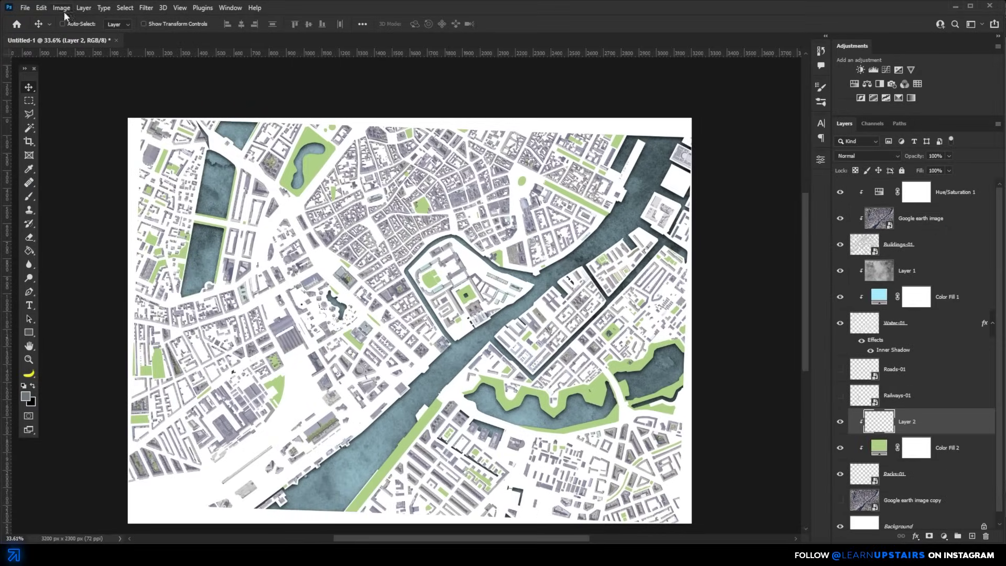
Fill Layer 2 with 50% Gray, add 10% monochromatic noise and set it to Overlay.
click(41, 7)
click(50, 169)
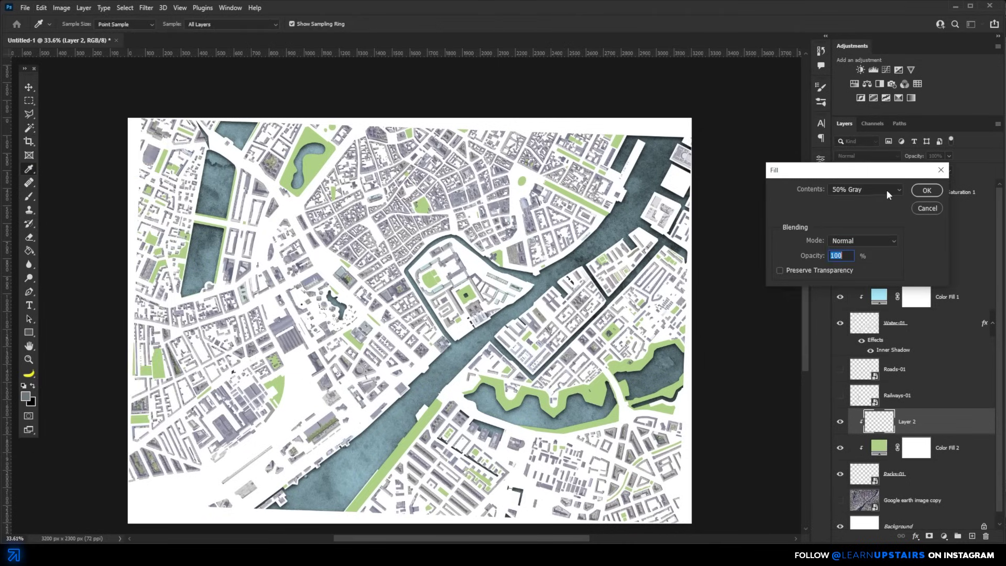
click(737, 219)
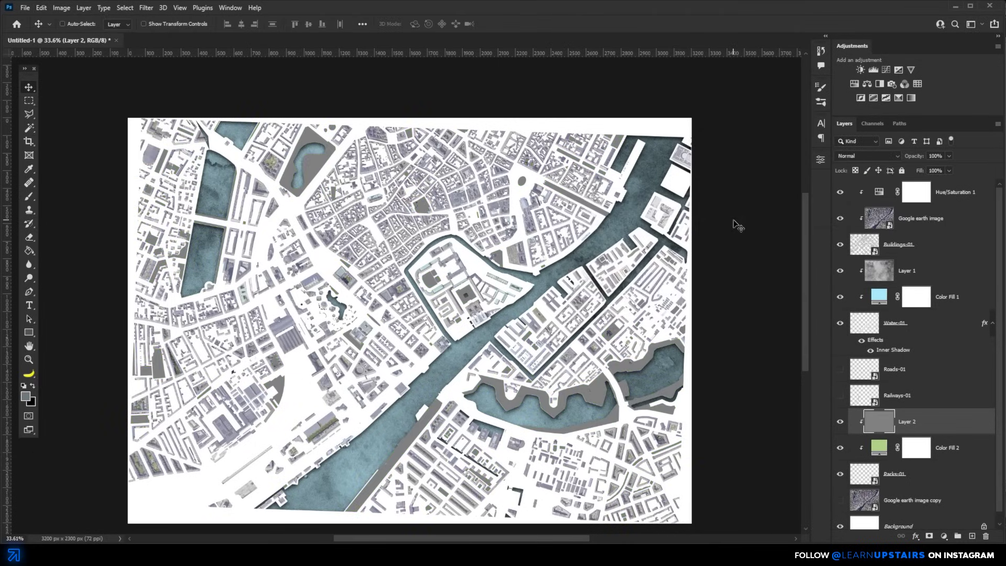
scroll(488, 394, up, 6)
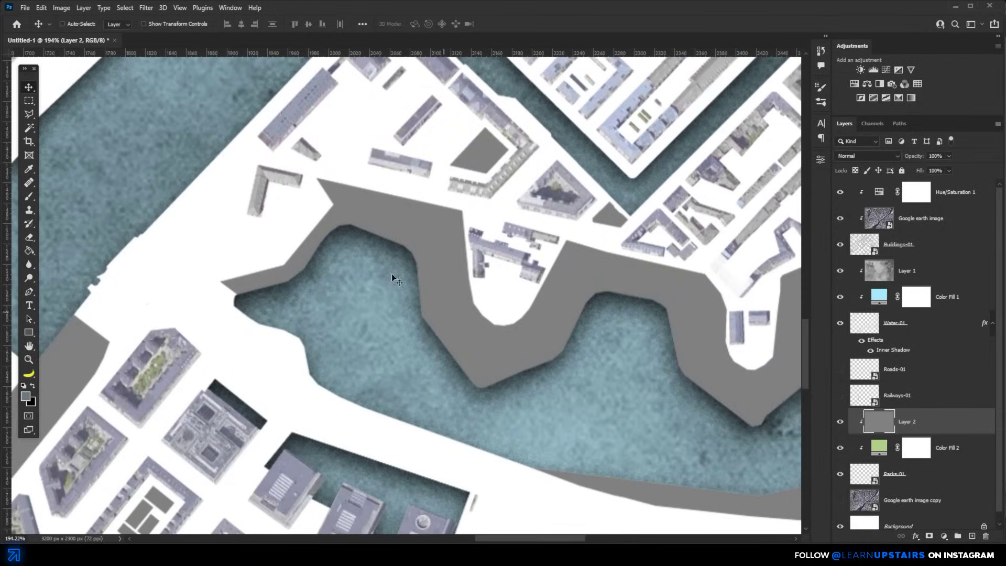
click(147, 8)
mouse_move(202, 168)
click(304, 168)
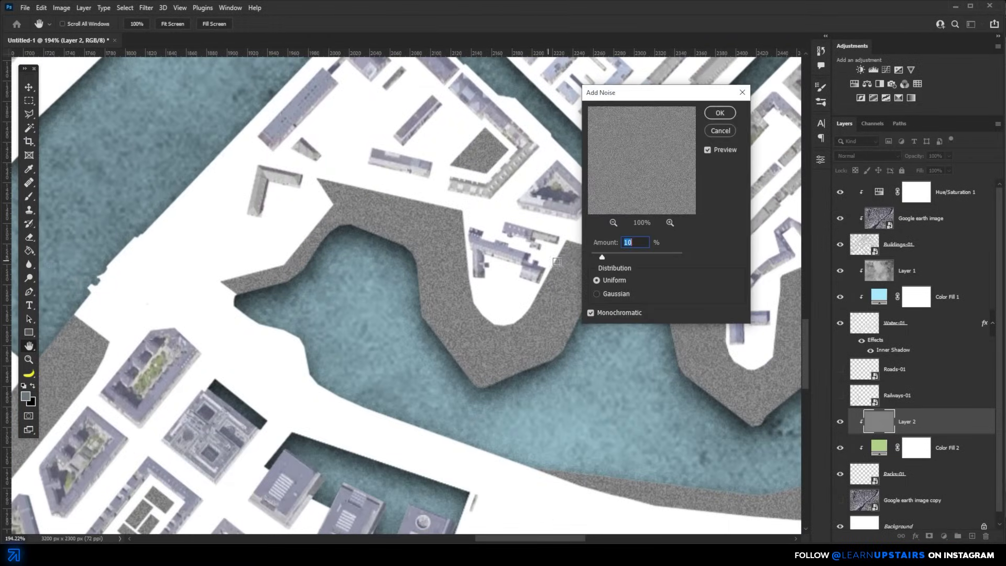
key(Return)
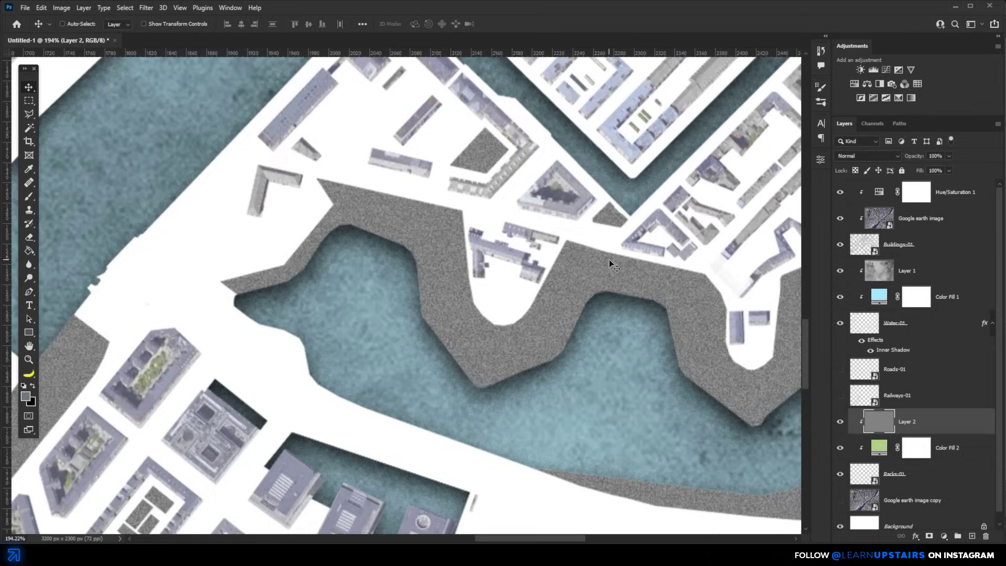
click(865, 156)
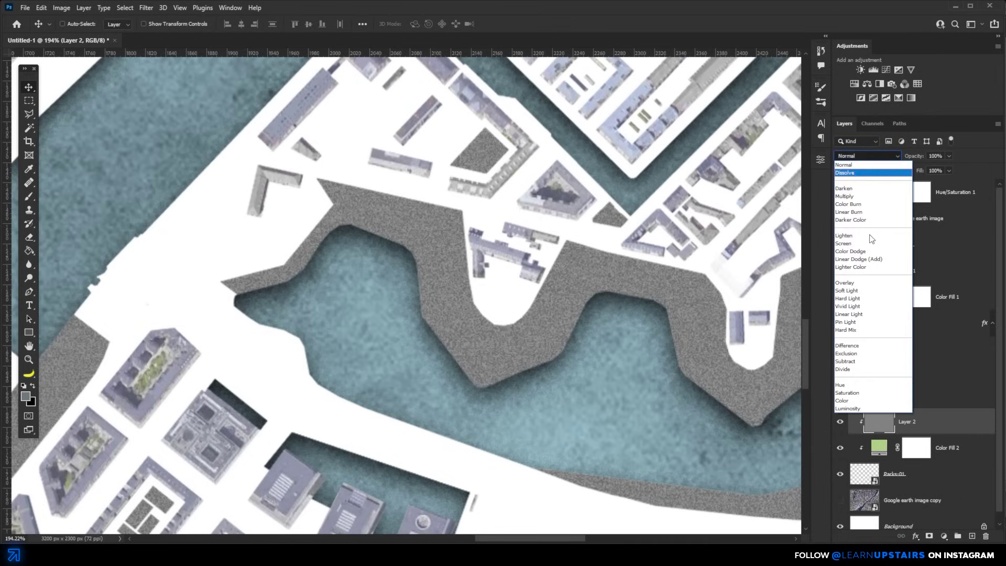
click(847, 284)
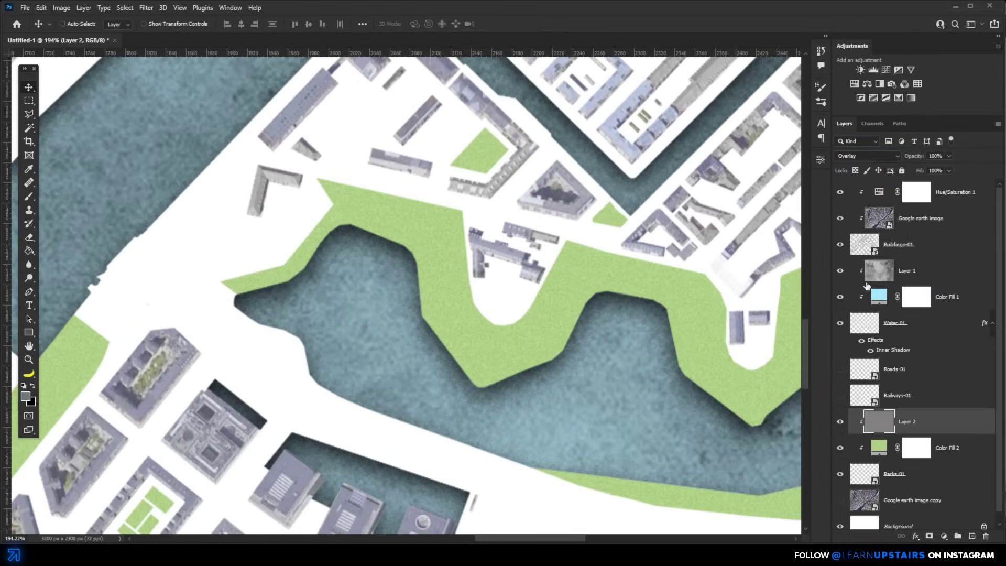
scroll(536, 296, down, 5)
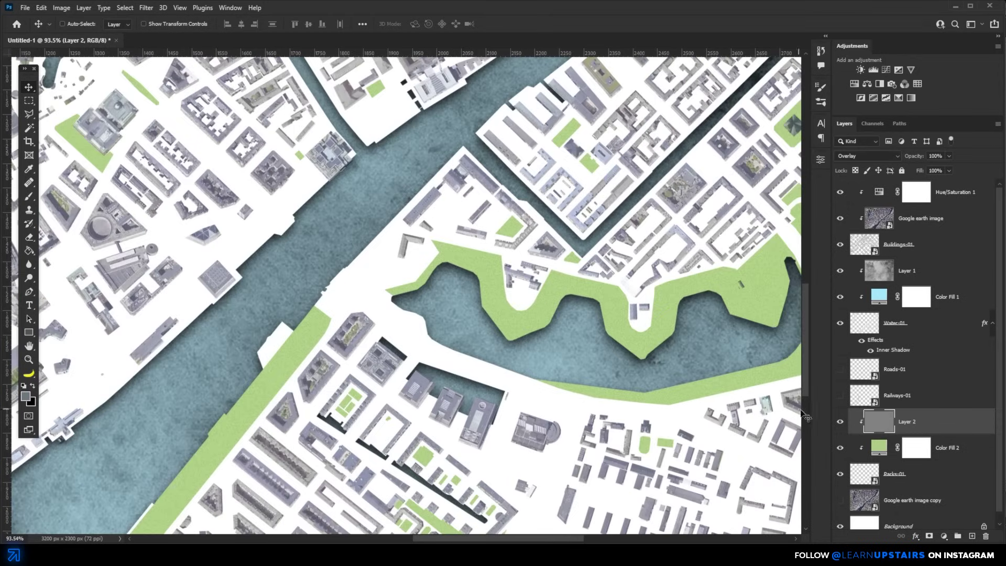
Toggle Layer 2 to compare the parks, then pan to see the whole city map.
click(839, 422)
click(839, 422)
drag(730, 366, 565, 329)
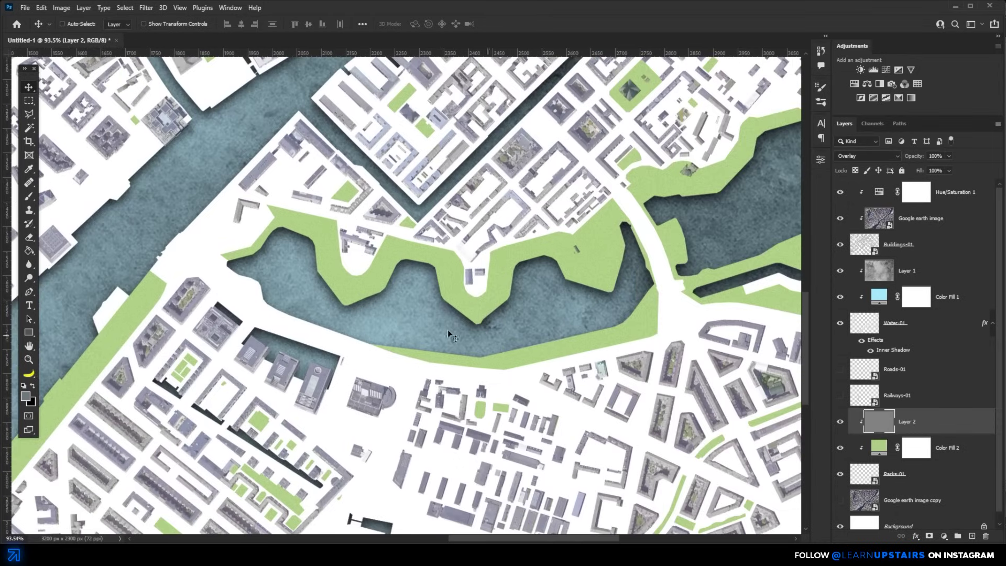
scroll(374, 307, down, 5)
drag(498, 346, 546, 350)
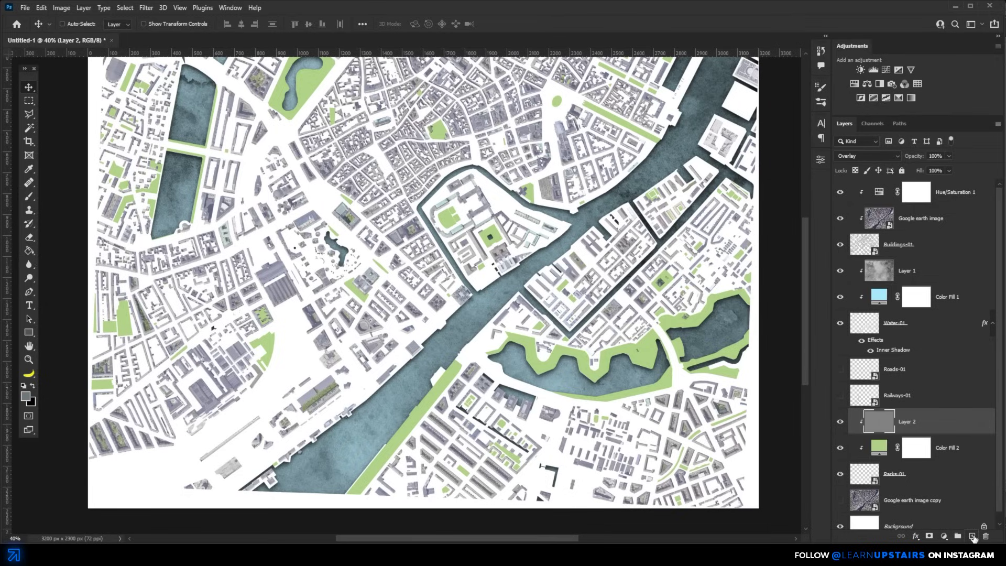
Add an empty Layer 3 and give the park layers a green colour label.
click(972, 536)
drag(858, 500, 845, 461)
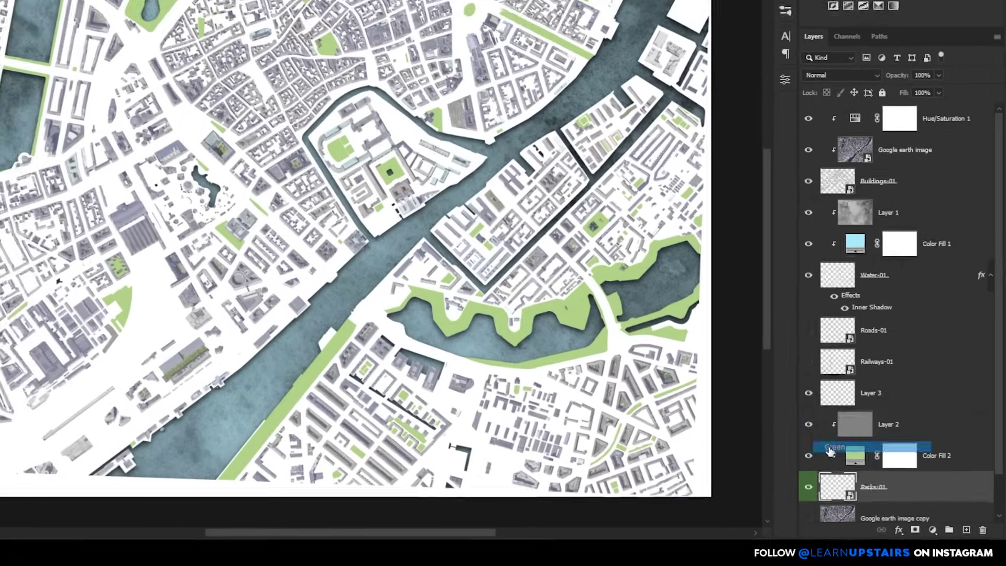
right_click(805, 452)
click(828, 389)
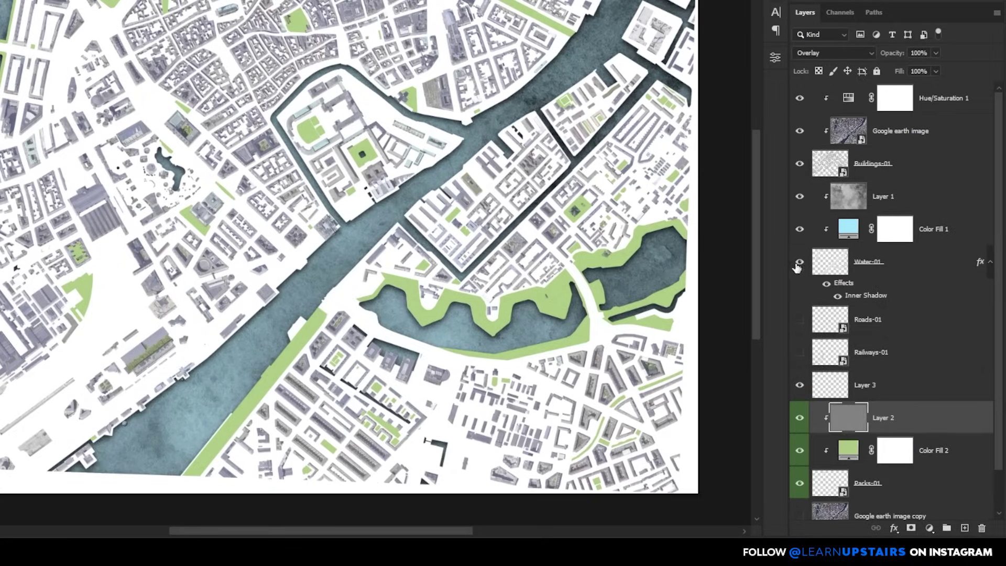
Give each water-related layer a blue colour label.
right_click(797, 267)
click(833, 366)
right_click(800, 229)
click(833, 329)
right_click(800, 196)
click(835, 299)
right_click(800, 163)
click(823, 278)
Label the top layers, including Hue/Saturation 1, grey and select Layer 3.
right_click(800, 131)
click(823, 249)
right_click(800, 98)
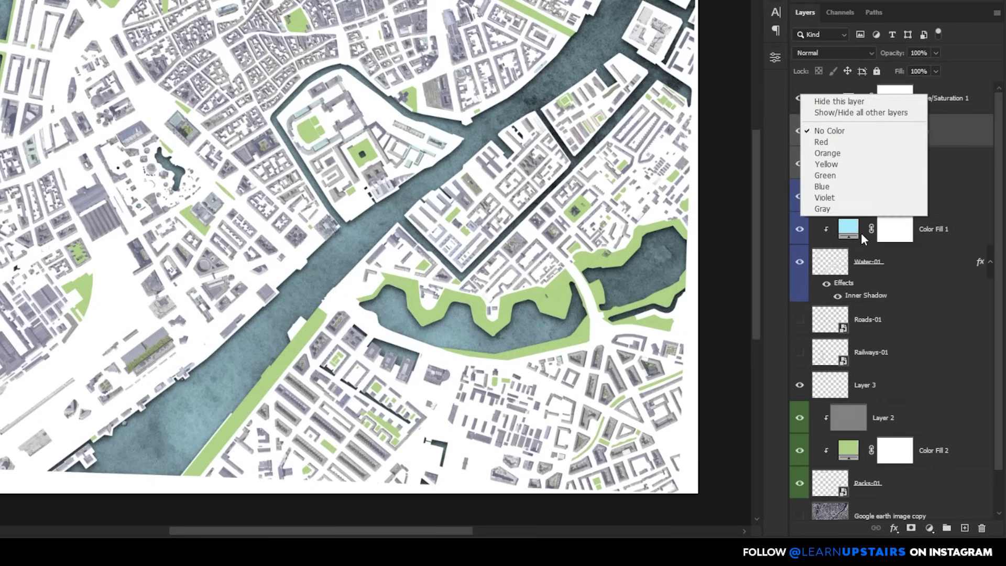
click(823, 208)
click(859, 388)
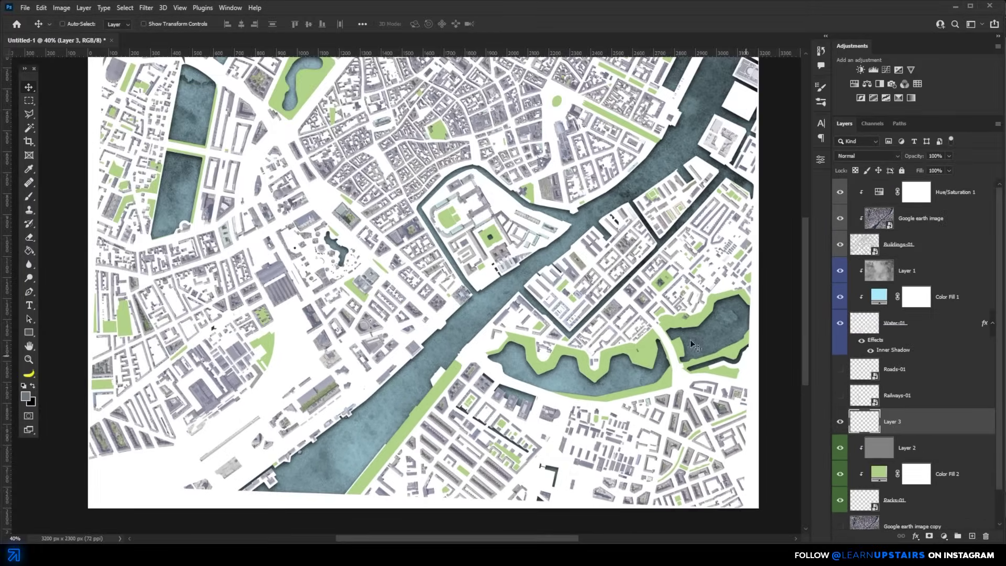
scroll(523, 368, up, 6)
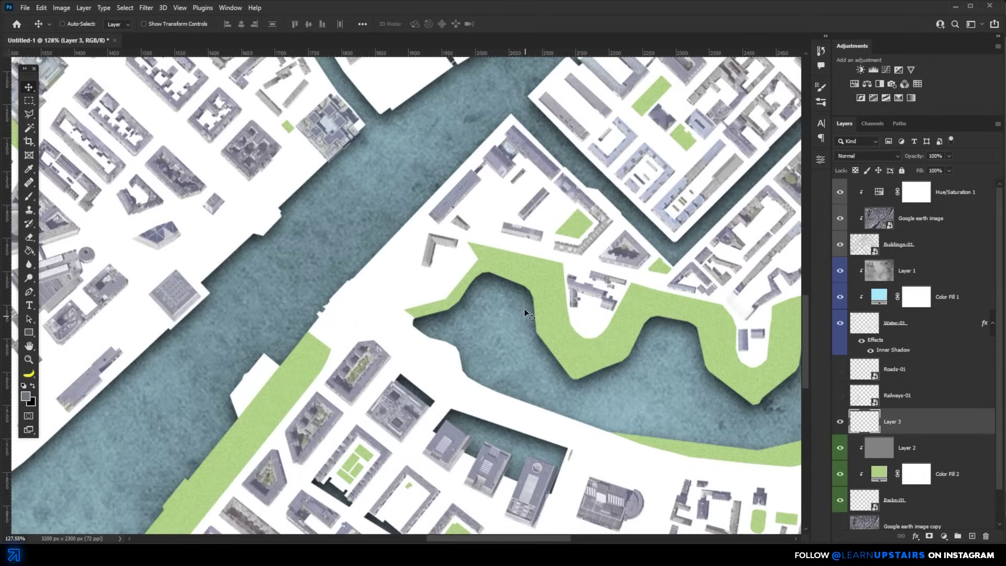
Set up a 12 px brush with wide spacing, 52% size jitter and 804% scattering.
key(b)
right_click(529, 358)
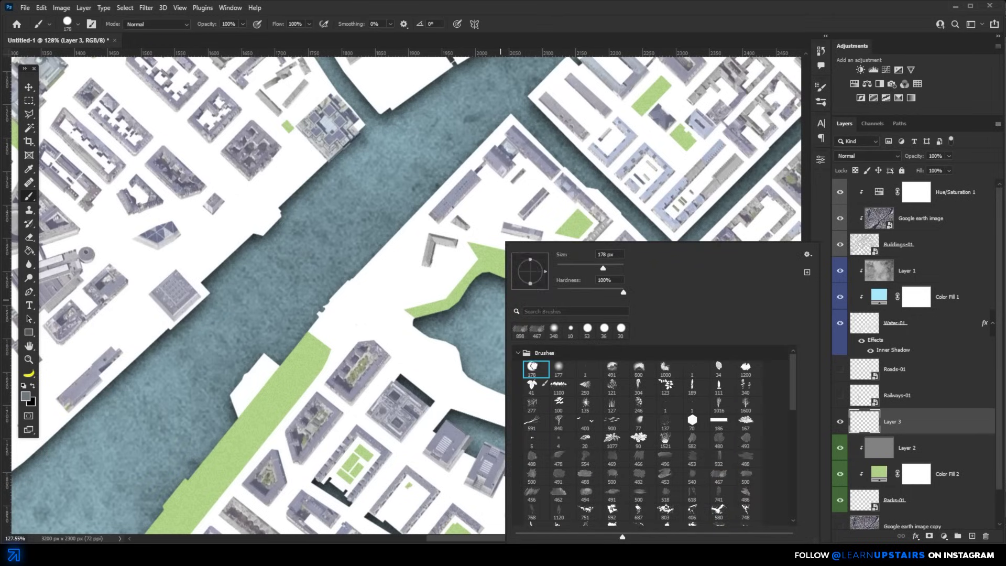
drag(461, 254, 419, 254)
scroll(461, 252, up, 2)
click(230, 8)
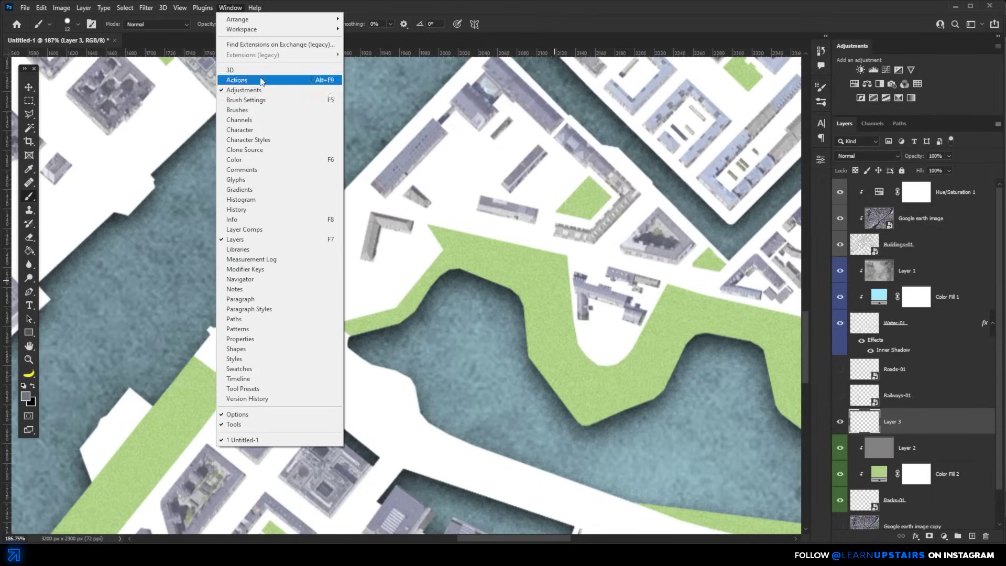
click(263, 98)
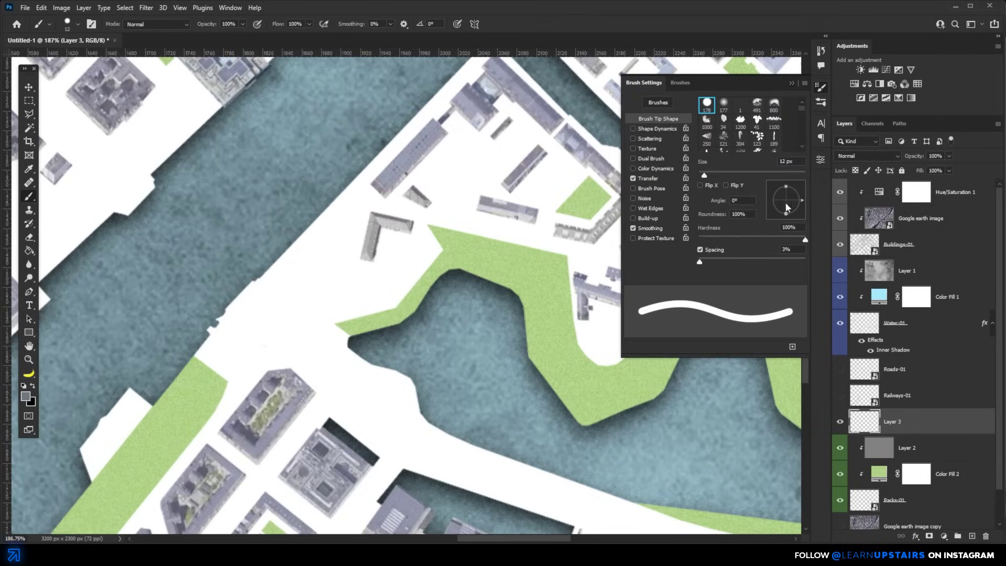
drag(700, 262, 774, 263)
click(657, 128)
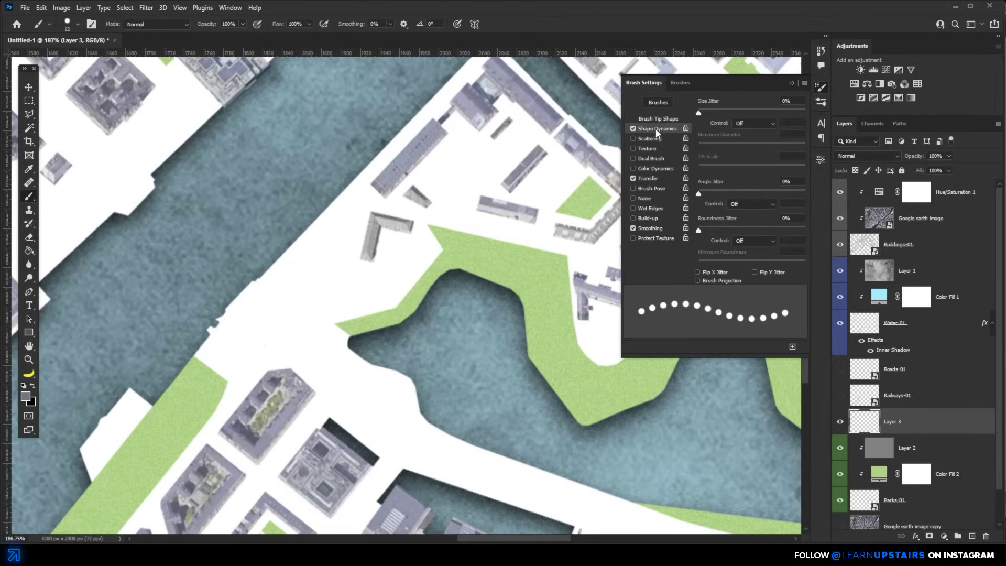
drag(698, 112, 784, 112)
click(650, 139)
drag(699, 148, 706, 152)
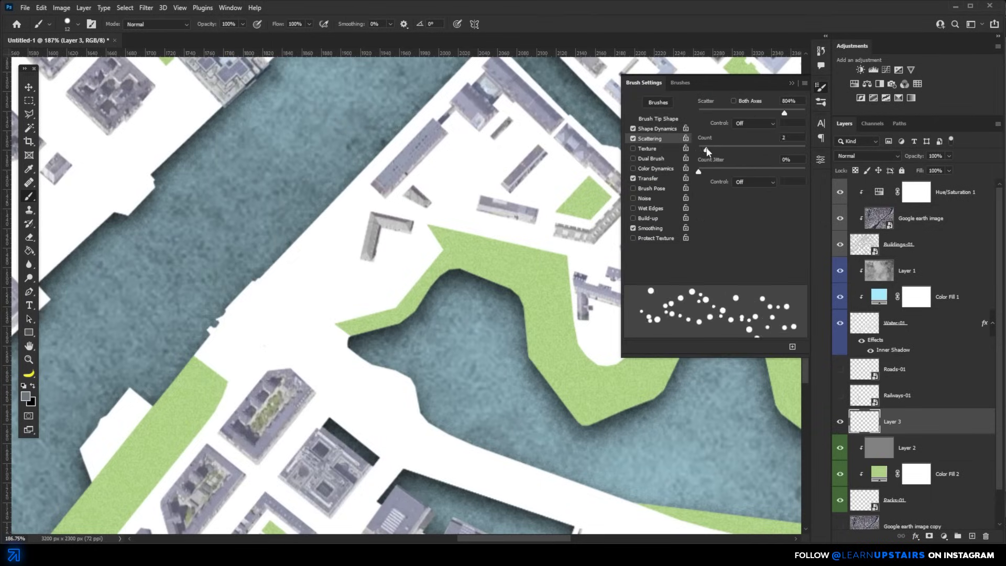
click(792, 83)
Pick a yellow-green foreground and paint scattered tree dots along the park edges on Layer 3.
click(26, 396)
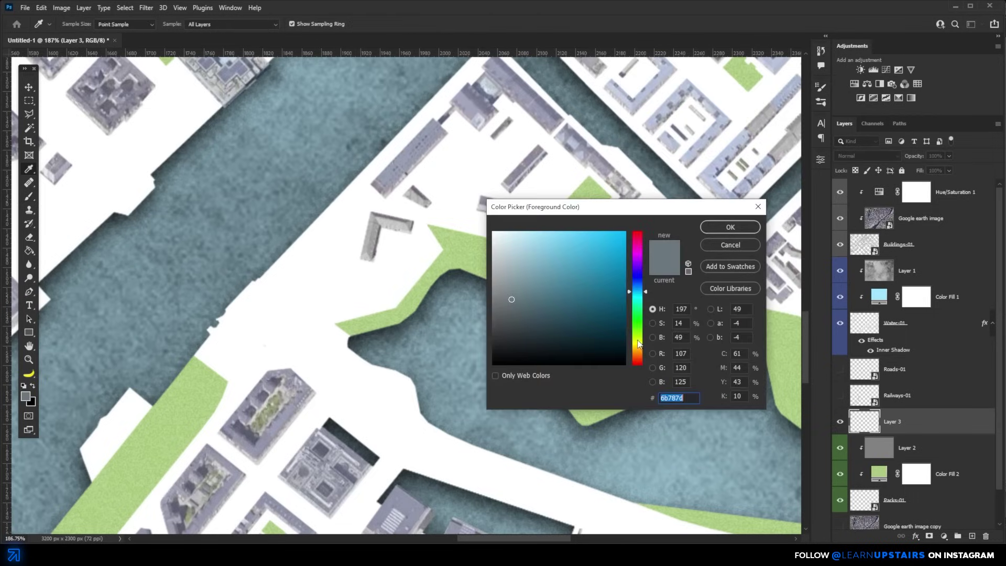
drag(642, 344, 641, 341)
click(731, 227)
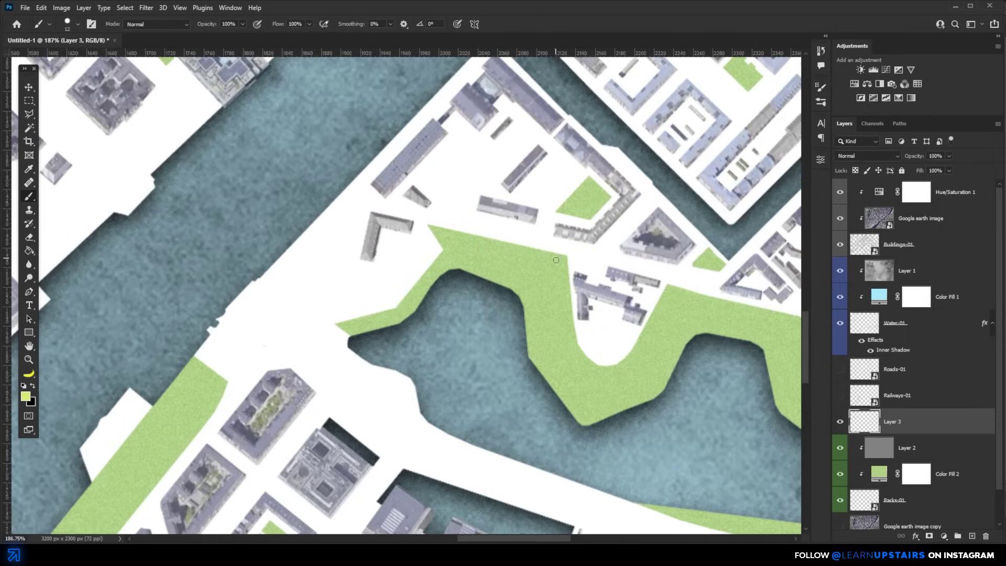
mouse_move(556, 276)
mouse_down()
mouse_move(502, 265)
mouse_move(377, 315)
mouse_move(655, 366)
mouse_up()
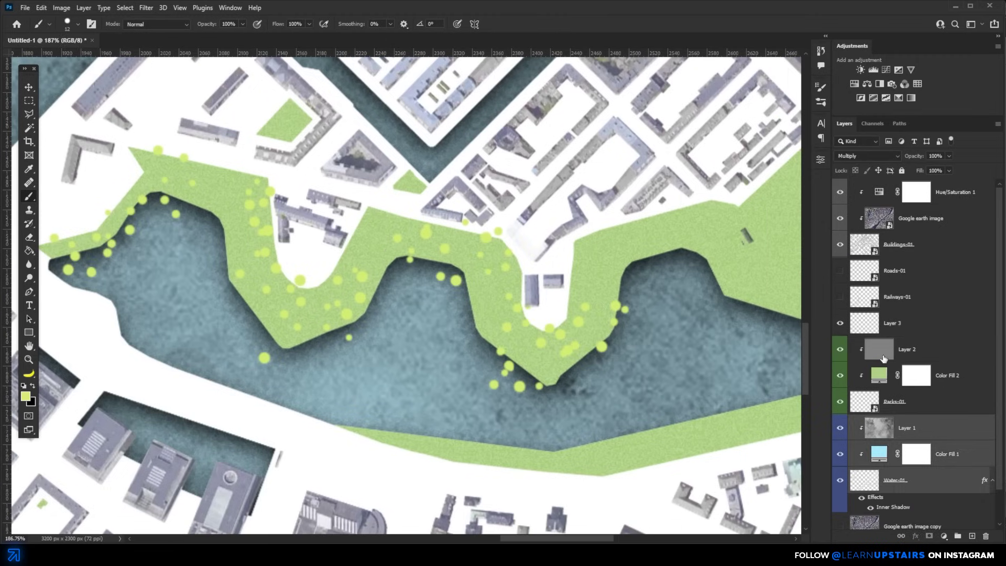
click(891, 323)
scroll(472, 262, down, 4)
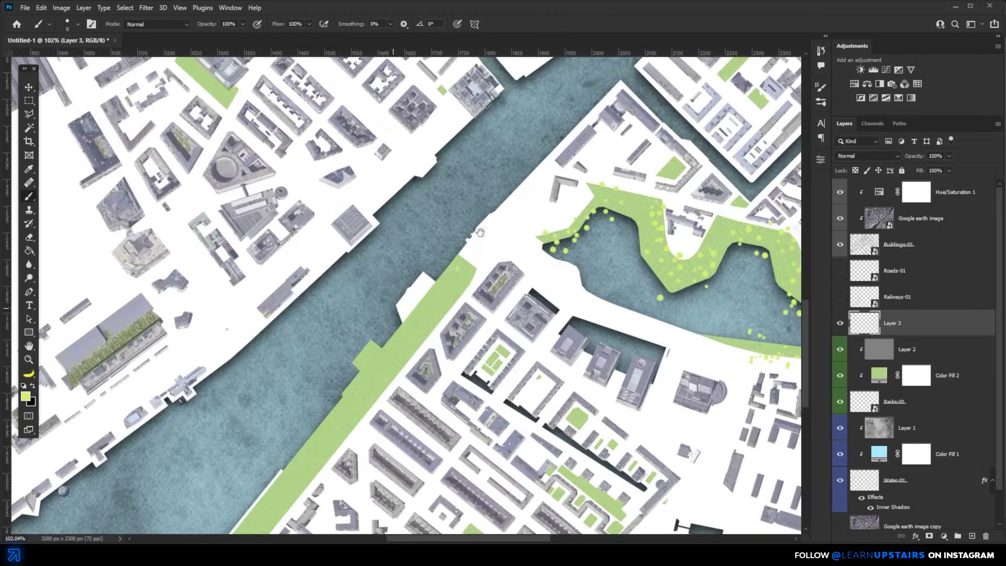
drag(451, 336, 504, 204)
scroll(358, 393, down, 3)
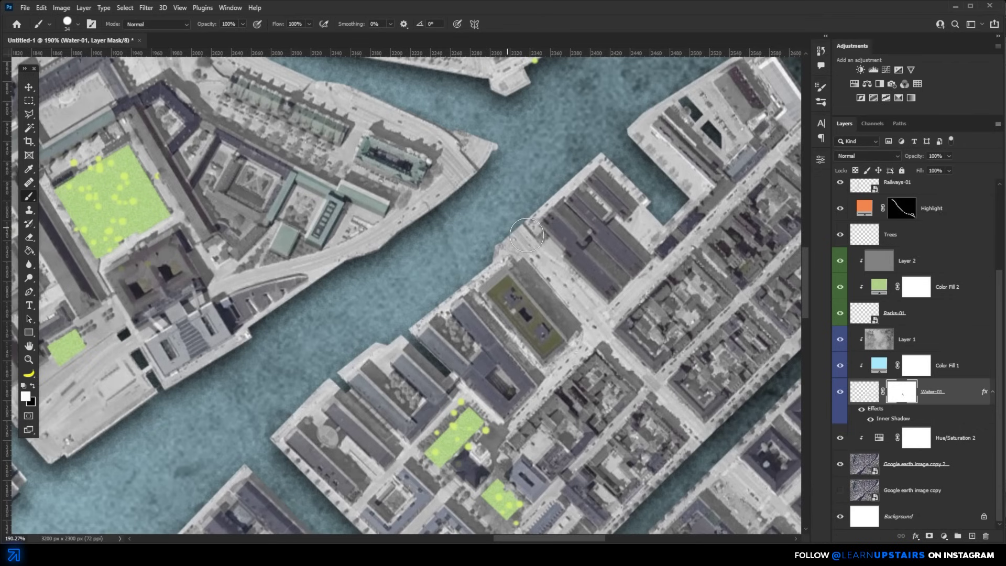
Reset colours to black and white, shrink the brush and switch to painting with white.
key(x)
scroll(469, 182, up, 3)
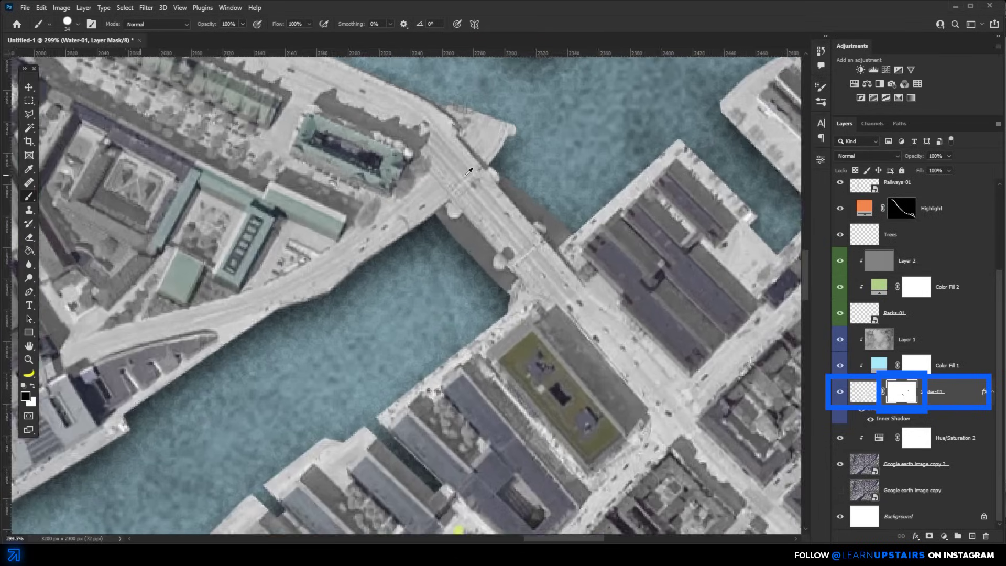
scroll(469, 182, up, 2)
key(bracketleft)
key(bracketleft)
key(bracketleft)
key(x)
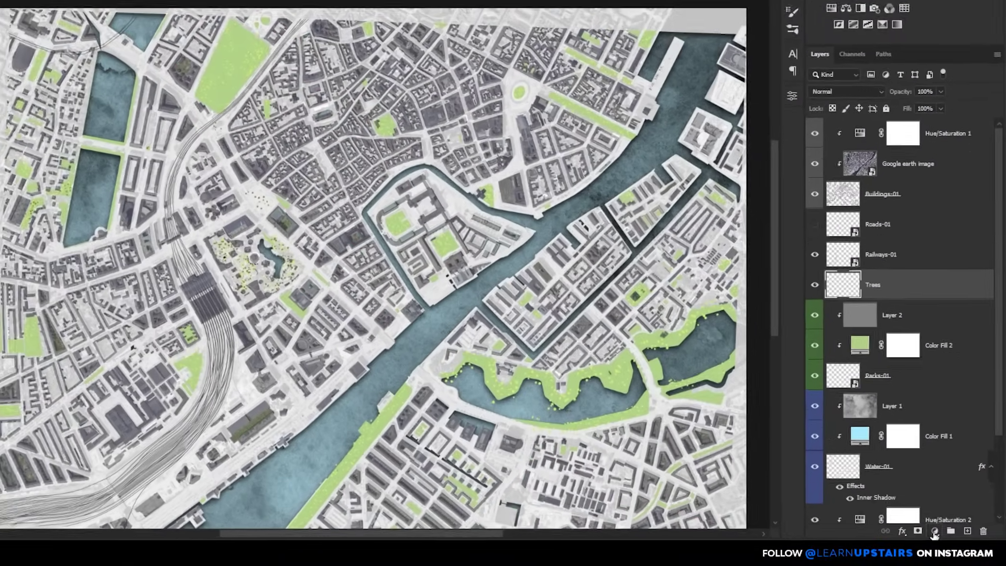
Add an orange (#ff8c46) Solid Color fill, invert its mask and paint a stroke across the bridge.
click(944, 536)
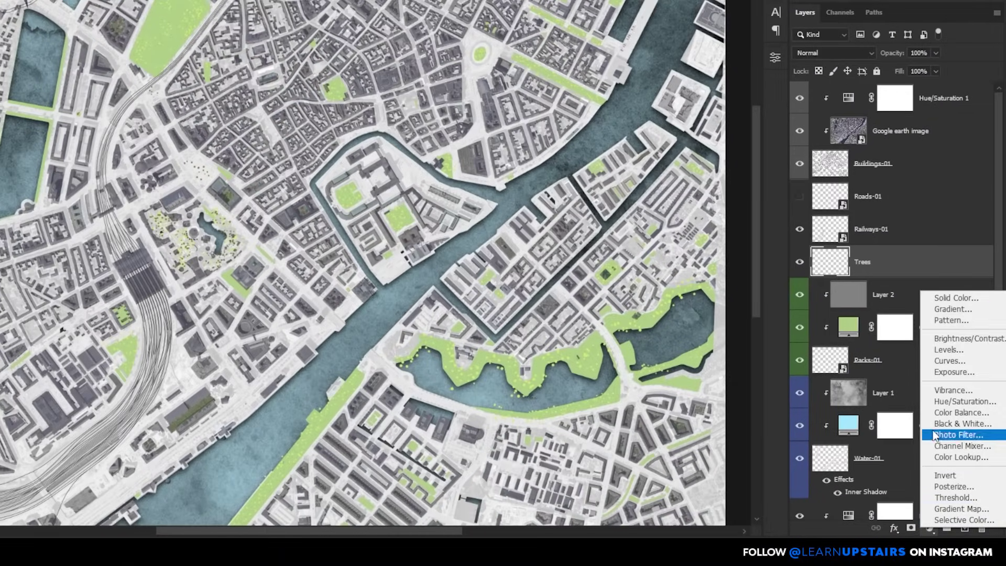
click(956, 298)
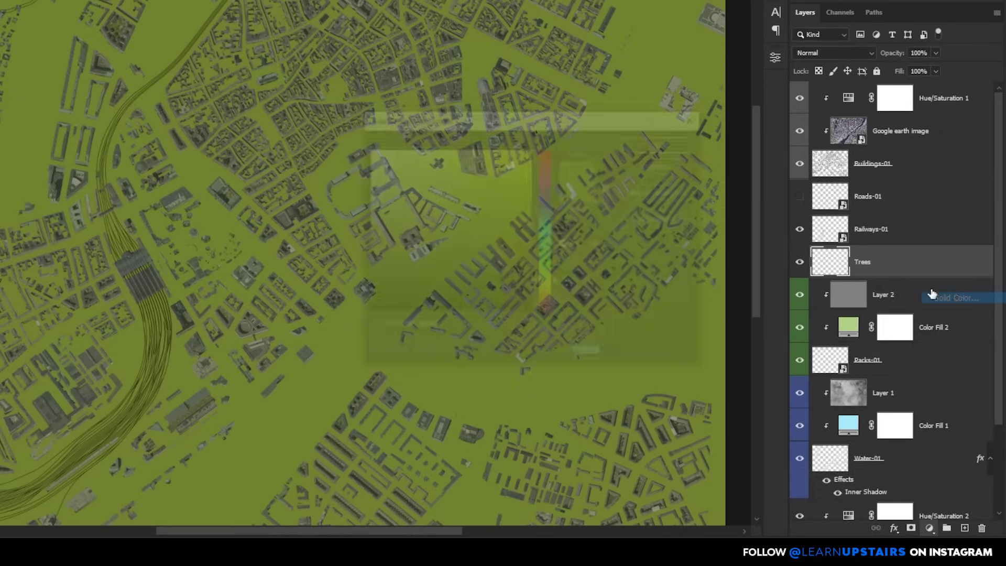
drag(545, 296, 545, 303)
click(483, 156)
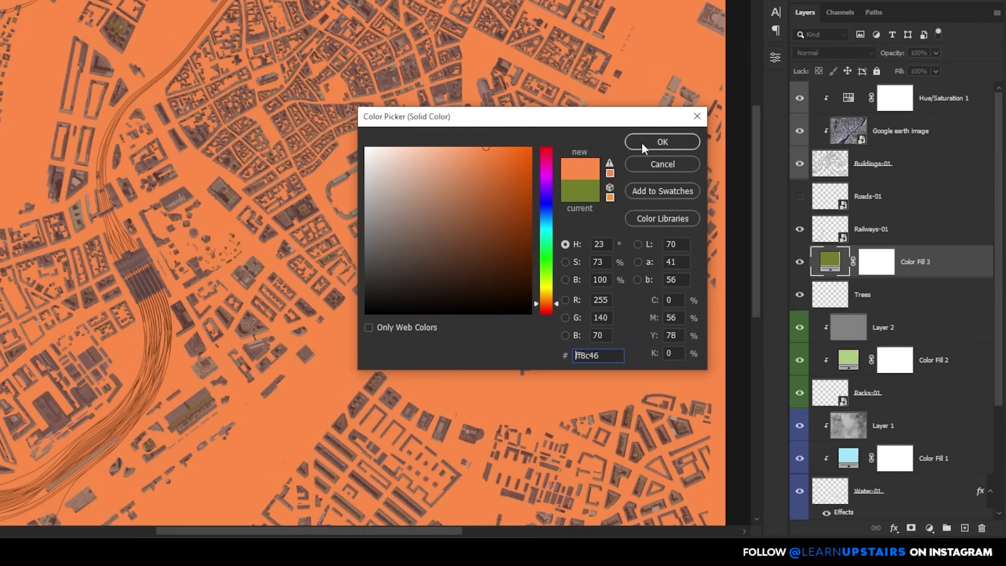
click(663, 141)
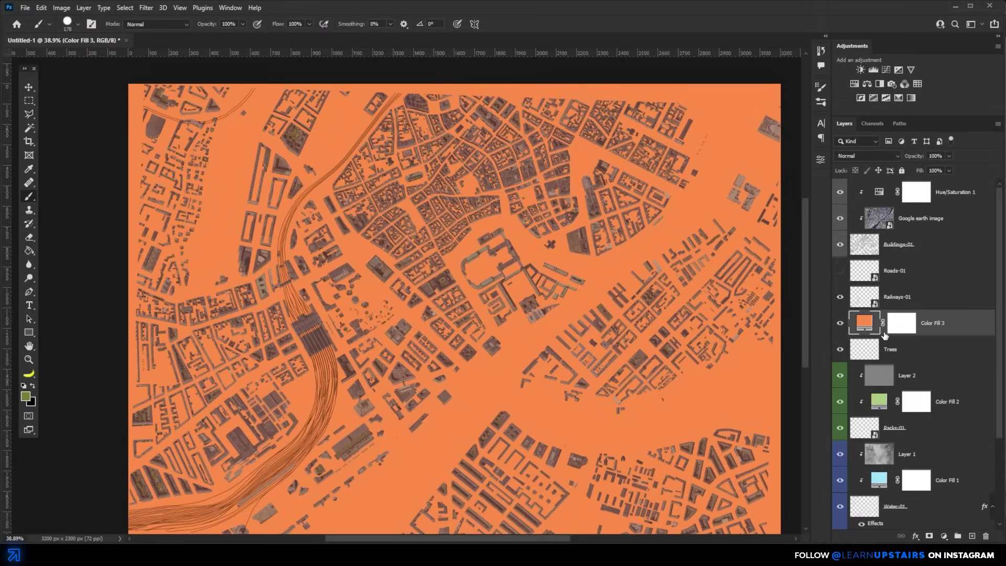
click(905, 331)
key(ctrl+i)
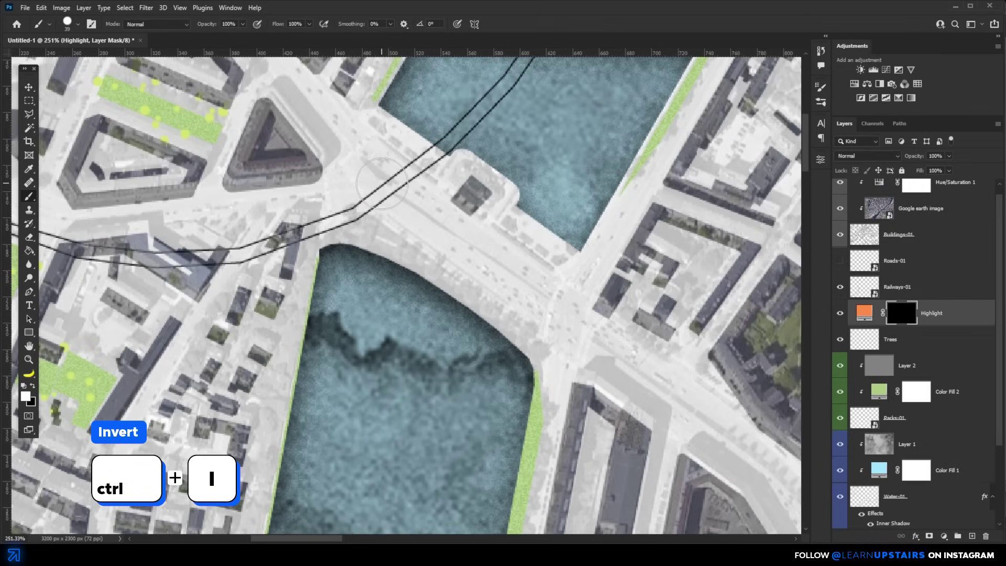
click(382, 183)
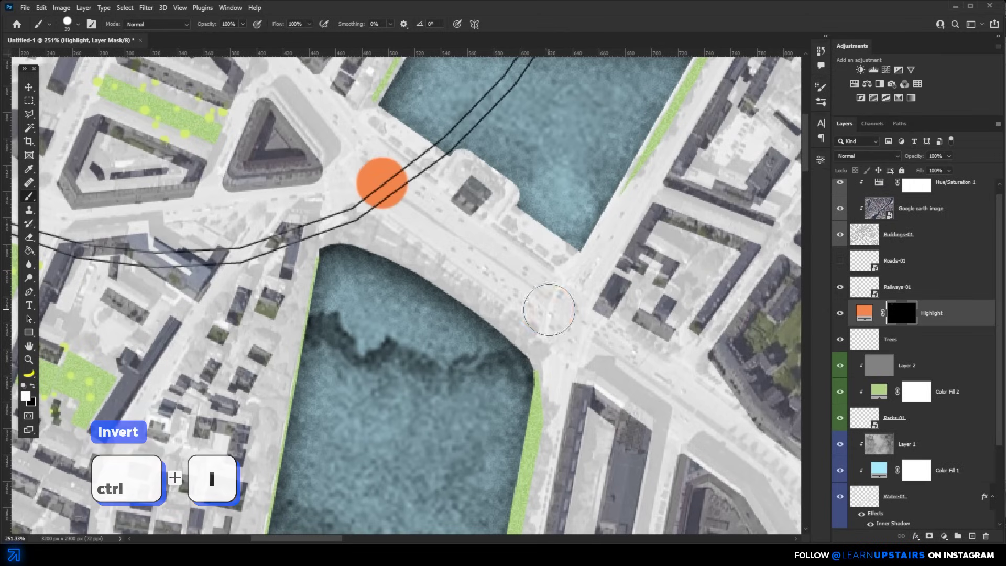
shift+click(552, 308)
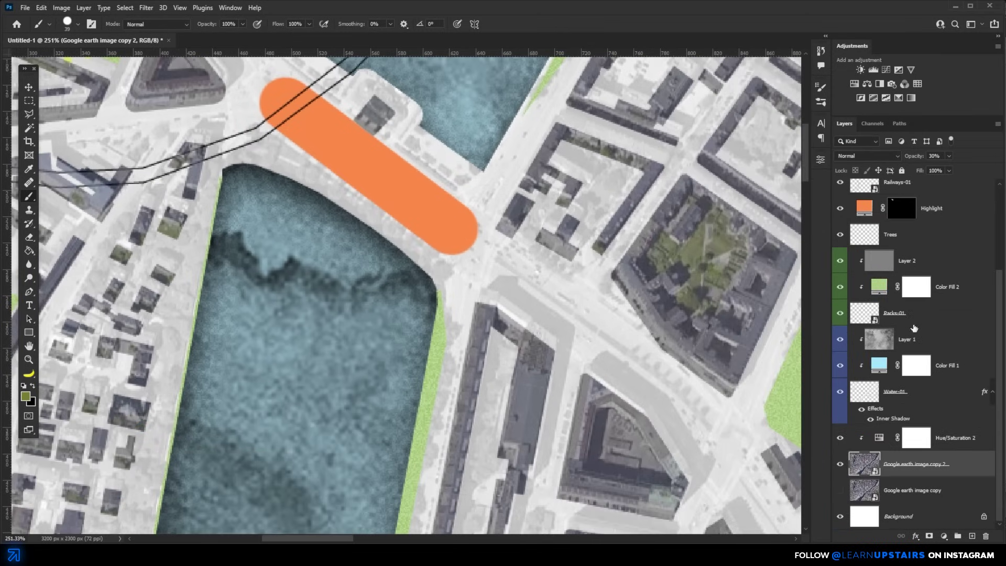
Raise the satellite image to 75% opacity, set Highlight to Color mode and extend its mask along the roads.
drag(958, 162, 970, 169)
scroll(891, 314, up, 4)
click(865, 313)
click(865, 157)
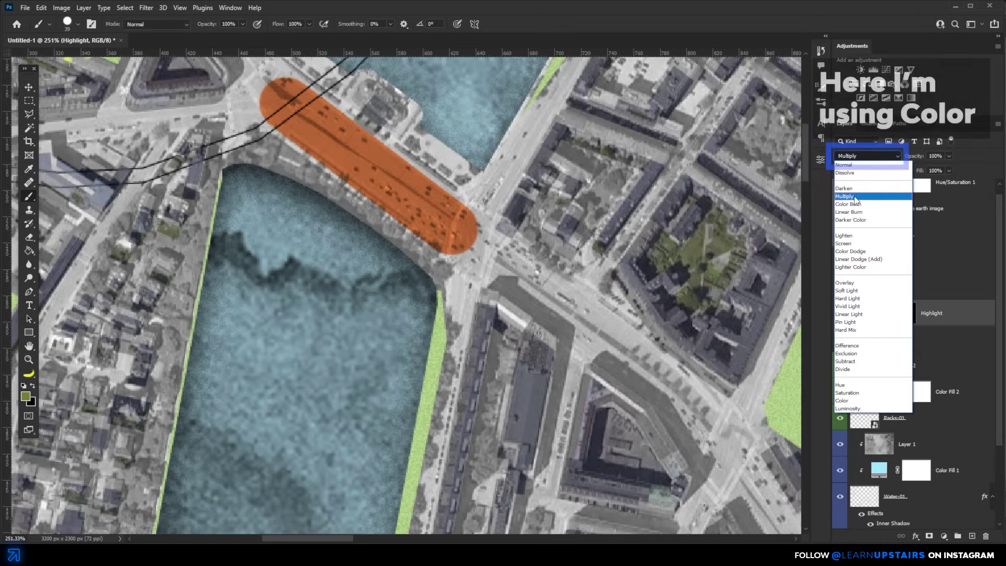
click(843, 400)
click(901, 313)
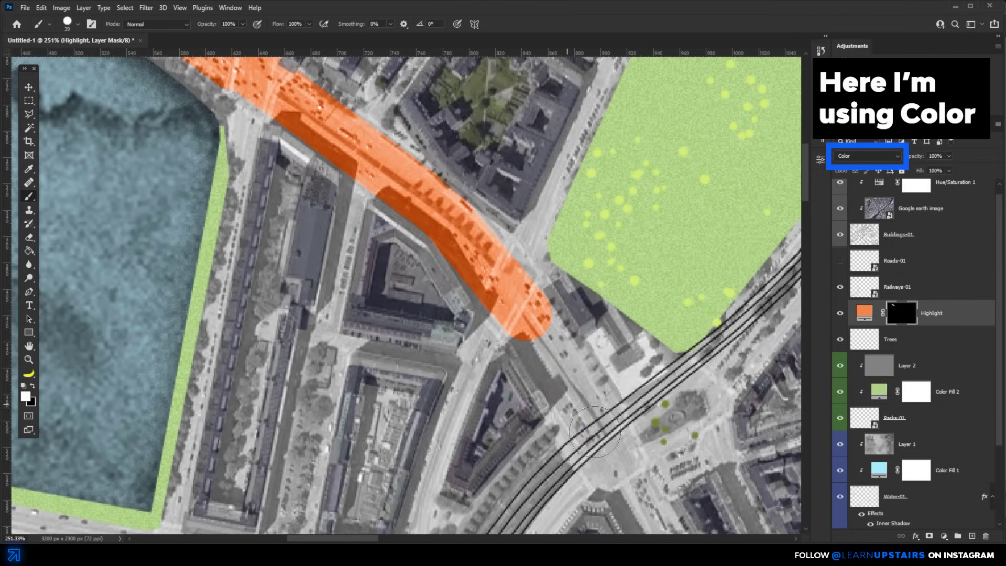
drag(550, 337, 640, 472)
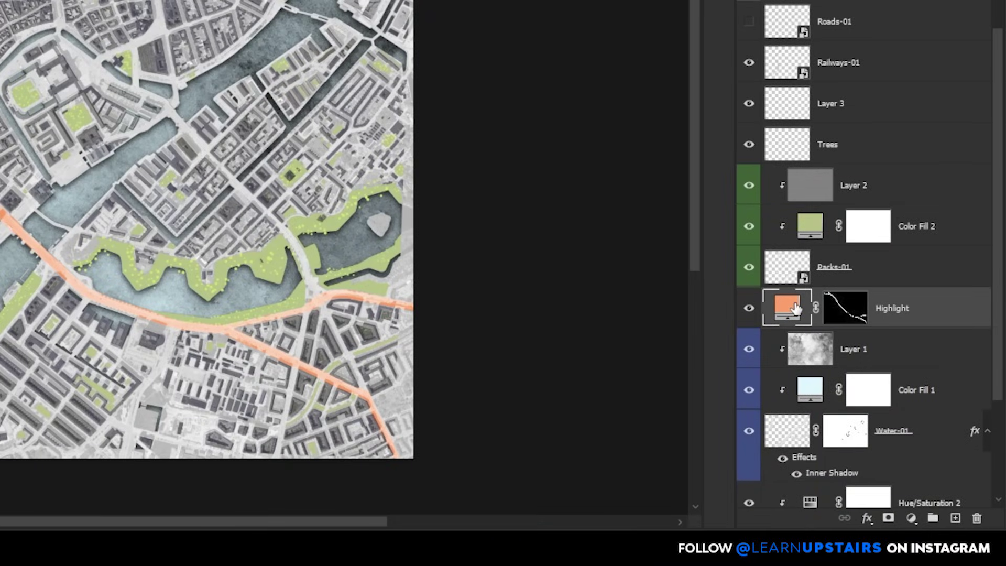
Darken the highlighted roads with a masked Brightness/Contrast layer at -54 brightness.
ctrl+click(845, 313)
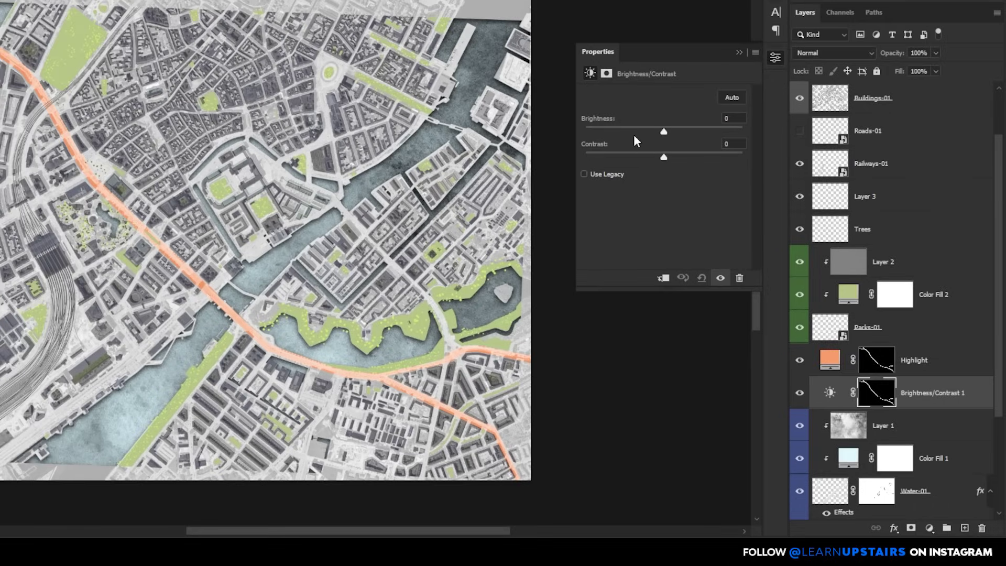
drag(636, 132, 643, 131)
click(739, 52)
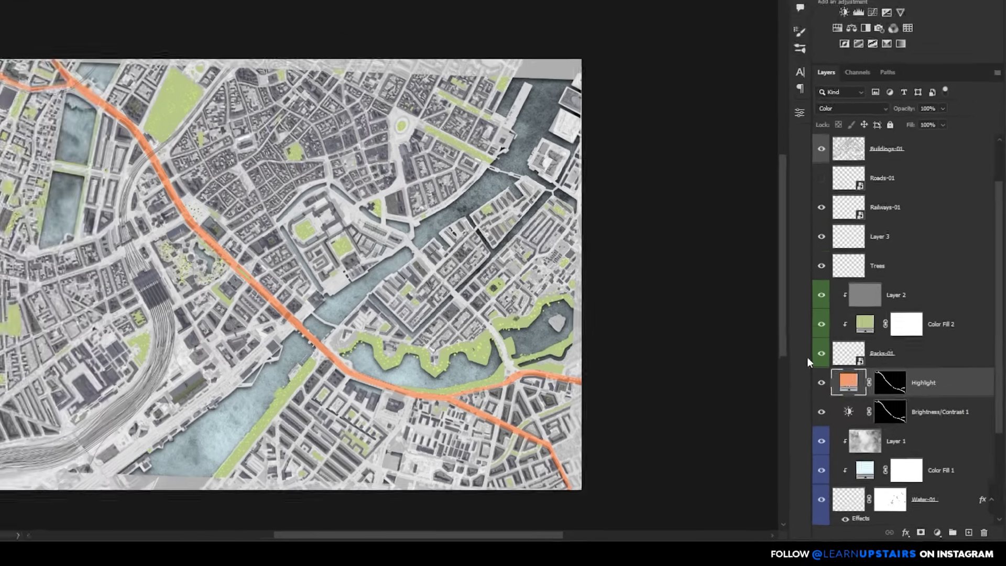
Change the Highlight fill colour to coral red ff7b69 and copy its hex code.
double_click(830, 360)
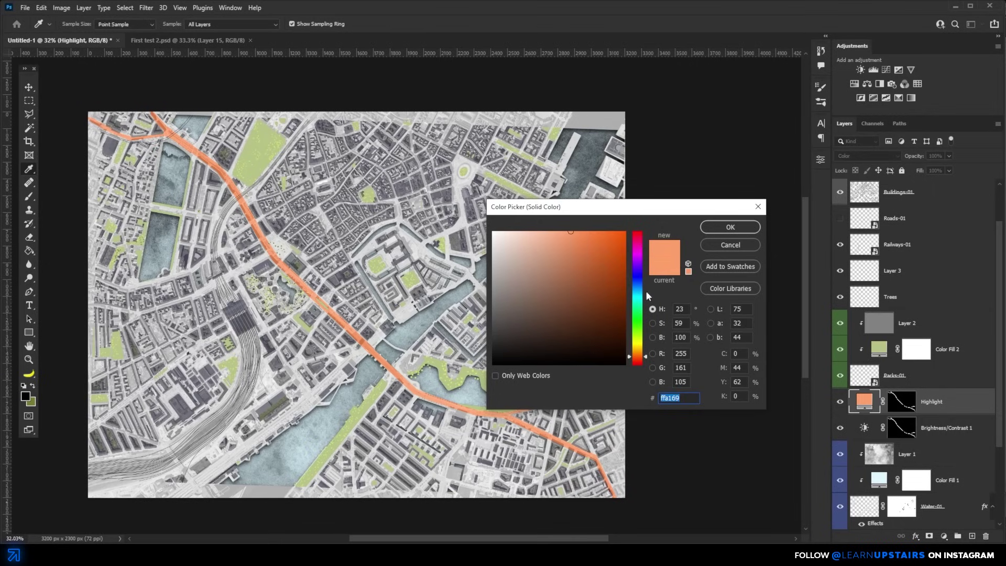
drag(643, 351, 644, 365)
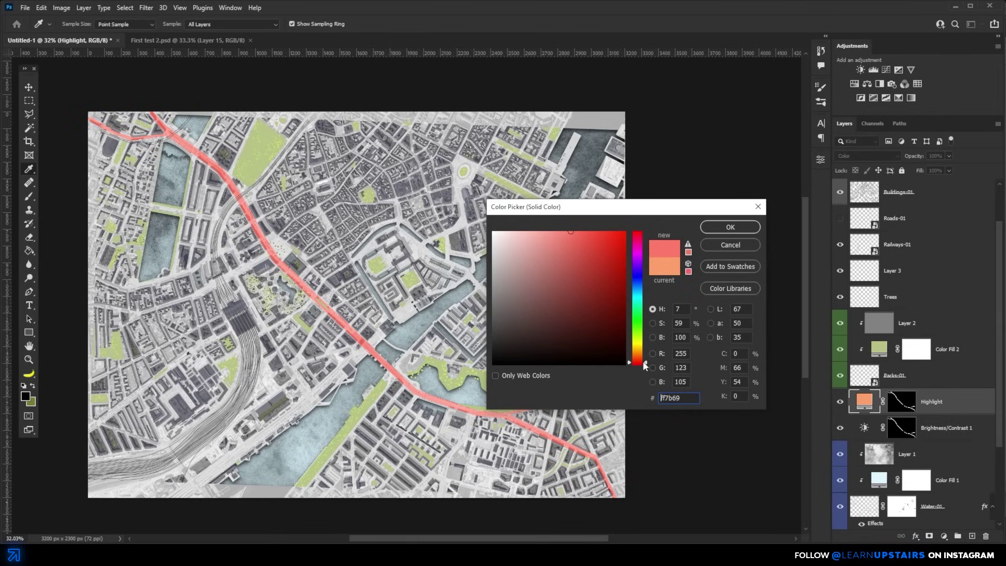
double_click(694, 397)
key(ctrl+c)
click(740, 226)
scroll(864, 297, up, 2)
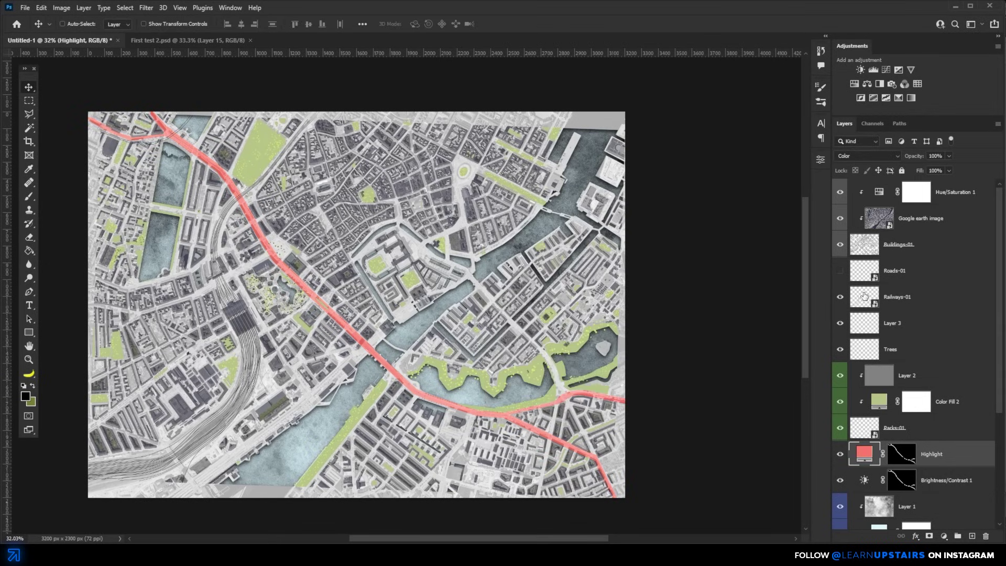
click(882, 198)
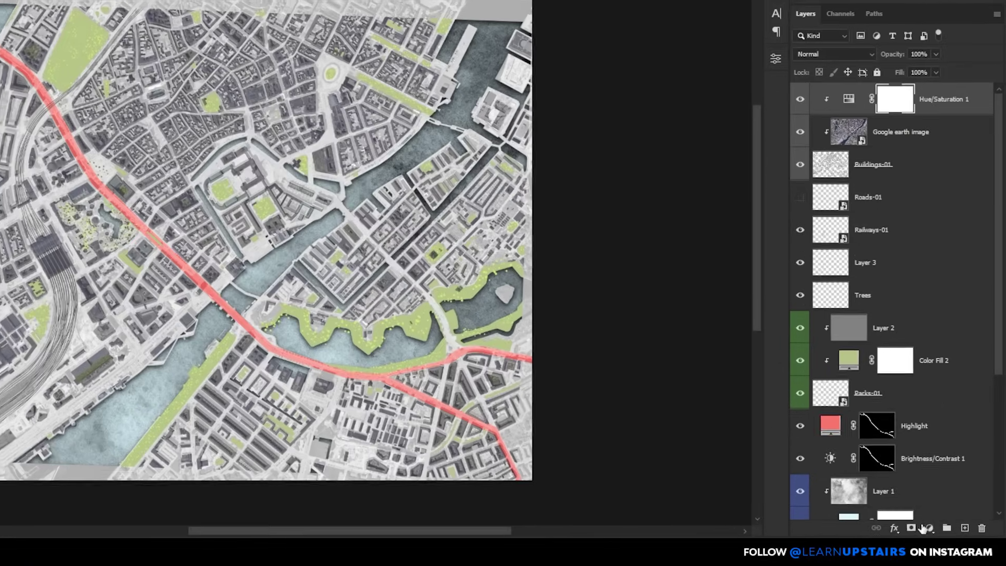
Add a Solid Color fill layer using the pasted red ff7b69.
click(944, 536)
click(955, 299)
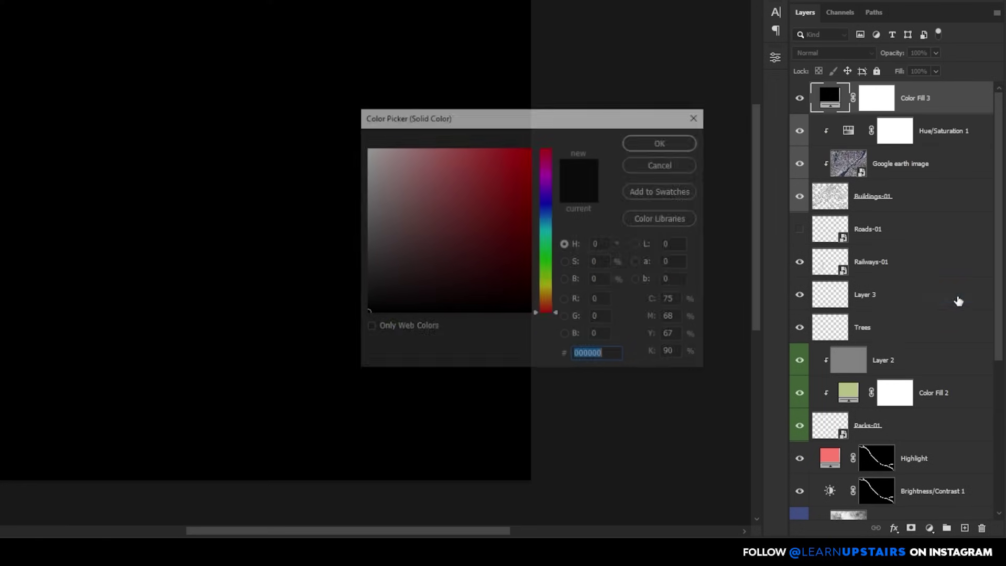
key(ctrl+v)
click(682, 143)
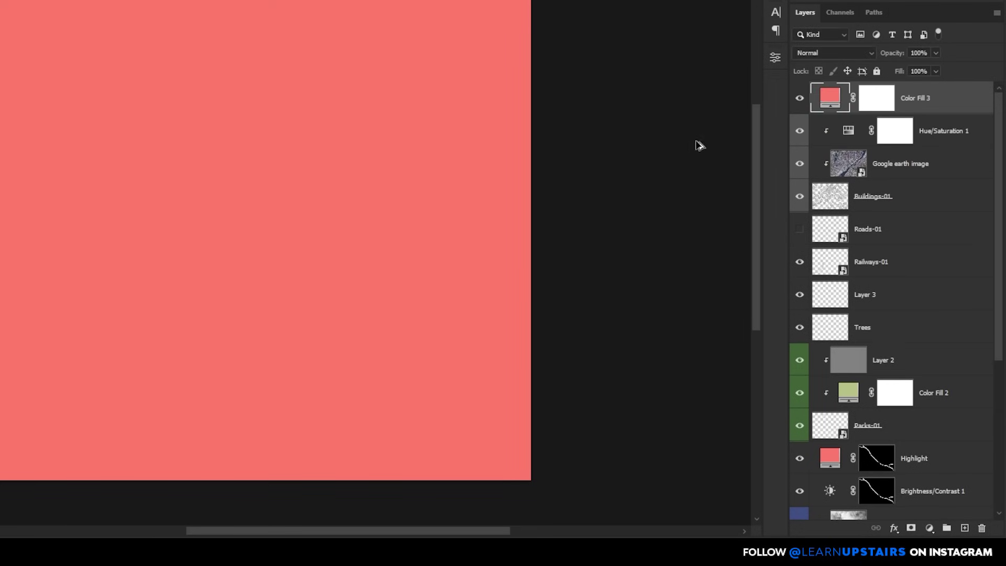
Clip the red fill to the buildings, set it to Color mode, and invert its mask to black.
key(ctrl+alt+g)
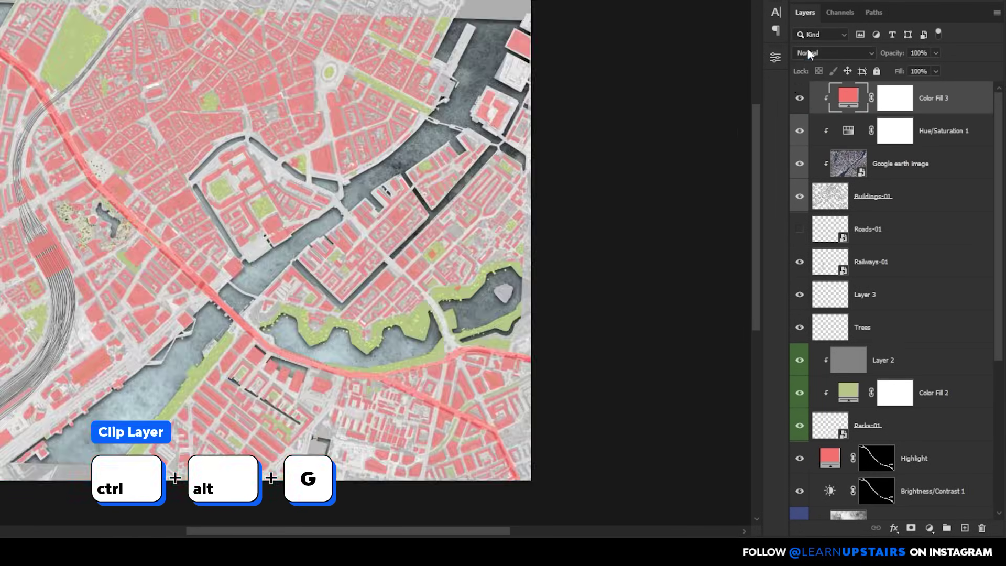
click(809, 51)
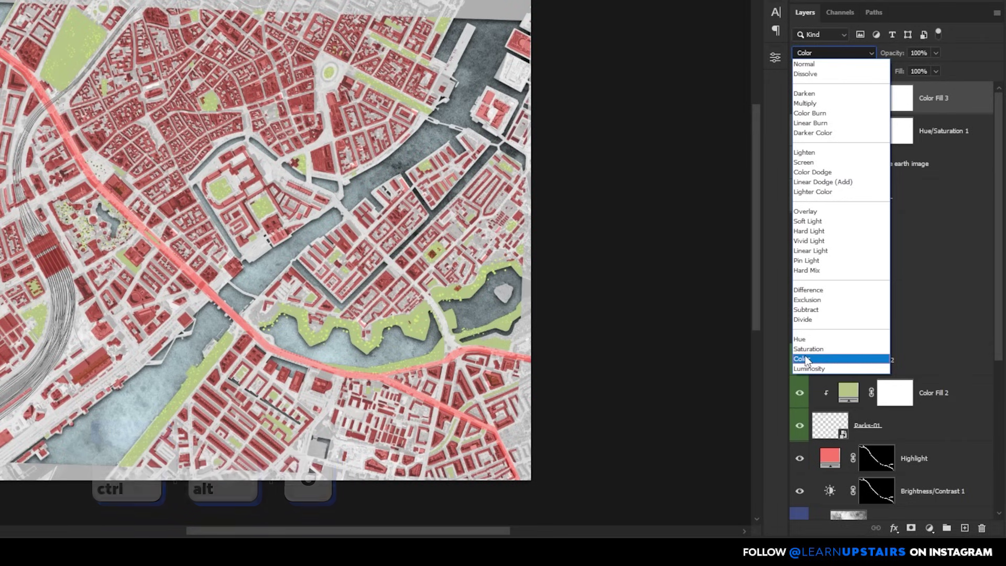
click(802, 359)
click(905, 100)
key(ctrl+i)
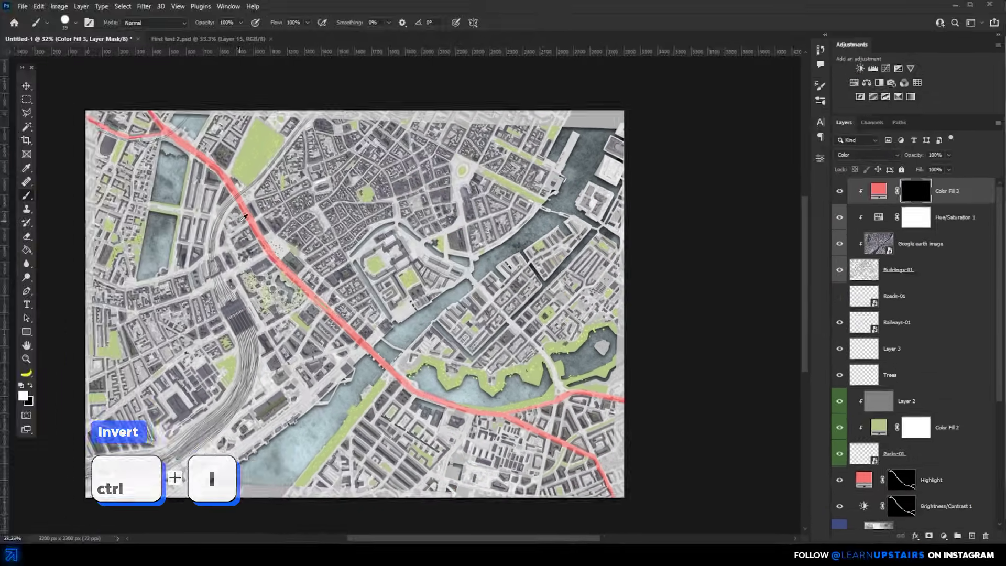
Paint white on the fill mask to tint the blocks beside the road red, including the lower block.
scroll(90, 82, up, 5)
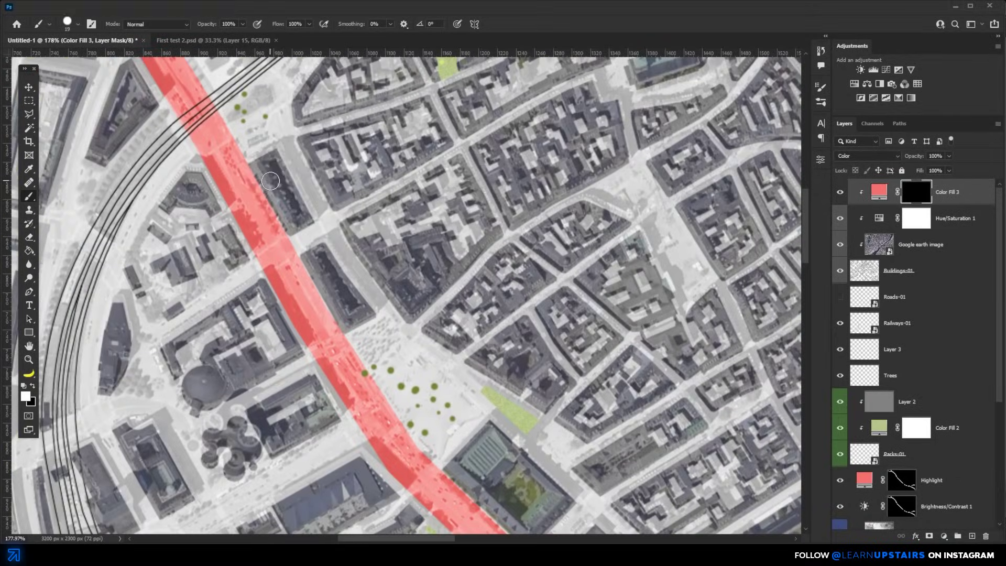
mouse_move(272, 179)
mouse_down()
mouse_move(283, 167)
mouse_move(322, 284)
mouse_move(359, 327)
mouse_move(356, 314)
mouse_up()
scroll(373, 273, down, 2)
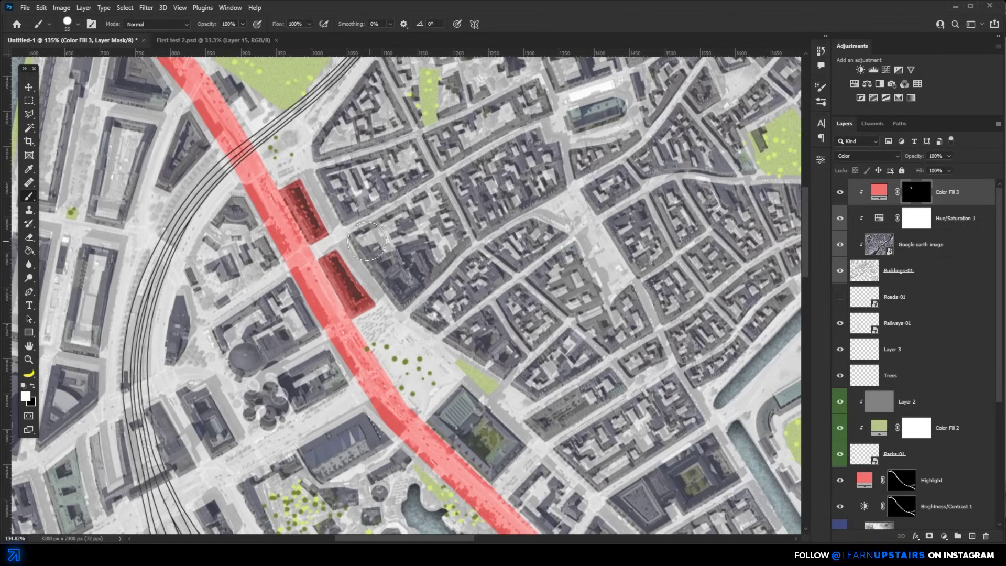
drag(243, 332, 236, 362)
mouse_move(336, 315)
mouse_down()
mouse_move(236, 209)
mouse_move(398, 361)
mouse_up()
mouse_move(304, 193)
mouse_down()
mouse_move(335, 308)
mouse_move(220, 229)
mouse_up()
Enlarge the brush to about 468 px and reveal red over the blocks near the river crossing.
drag(356, 480, 272, 334)
scroll(272, 333, down, 3)
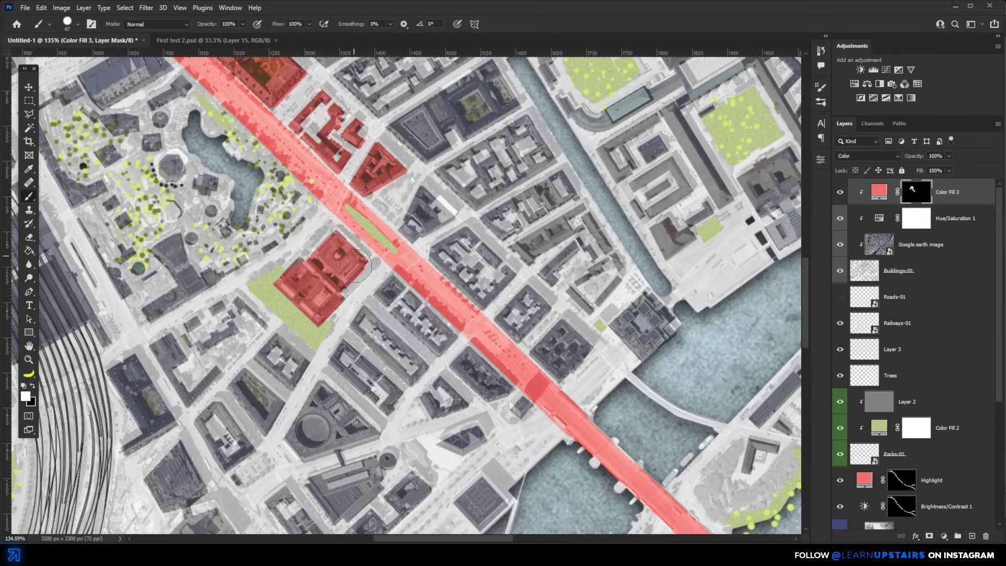
scroll(458, 311, down, 3)
scroll(459, 311, up, 3)
drag(458, 311, 576, 366)
scroll(625, 306, down, 2)
scroll(626, 306, up, 3)
scroll(367, 314, down, 2)
scroll(260, 255, down, 2)
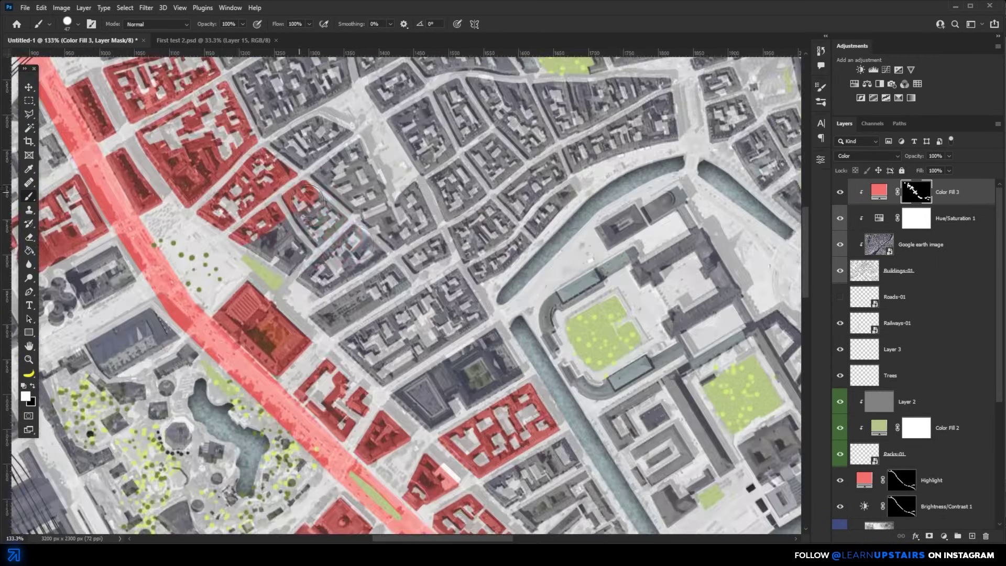
mouse_move(260, 255)
mouse_down()
mouse_move(420, 372)
mouse_move(175, 207)
mouse_up()
scroll(176, 207, down, 3)
scroll(367, 288, up, 1)
drag(408, 270, 448, 274)
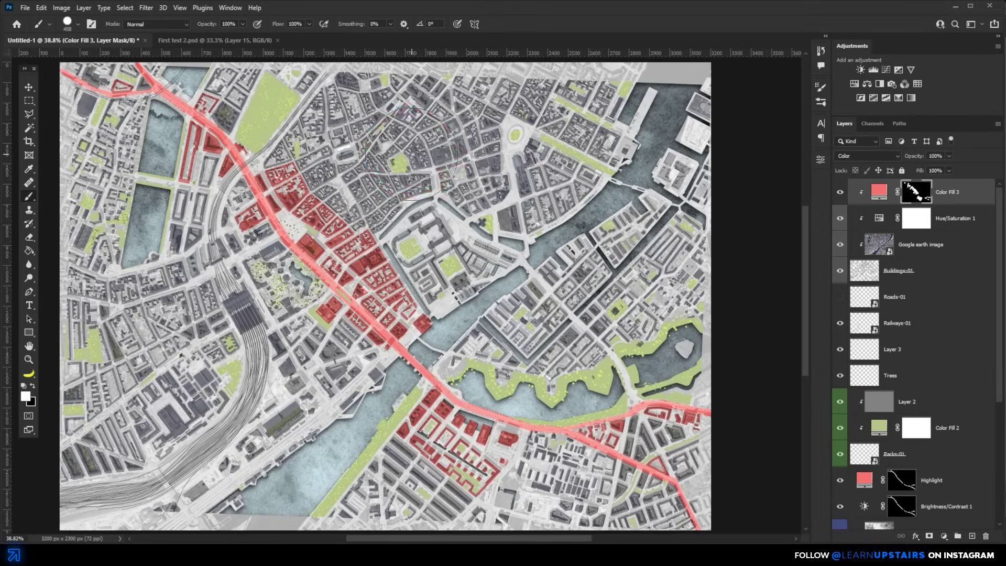
drag(400, 174, 464, 279)
click(404, 178)
scroll(407, 180, up, 4)
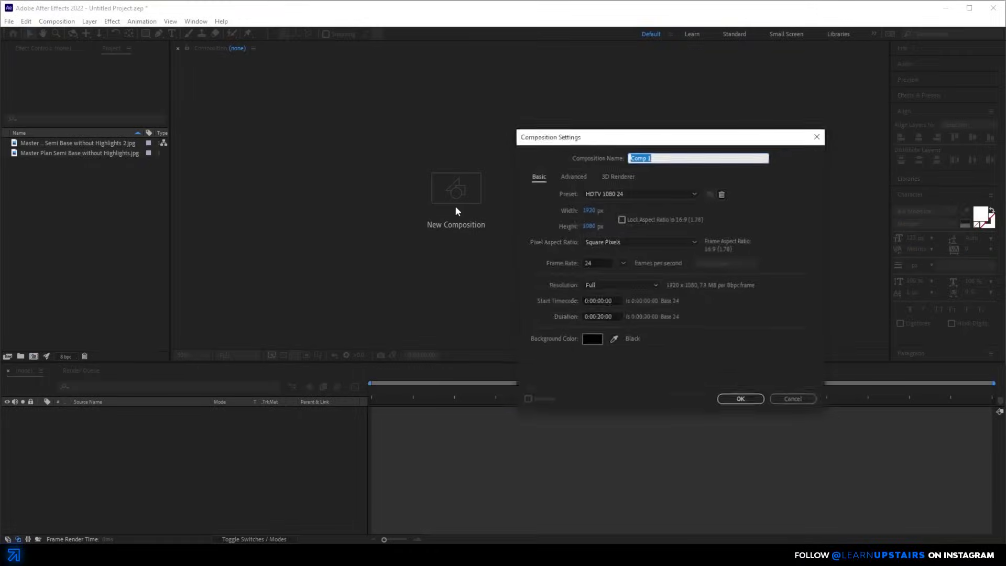
Name the new 1920x1080 composition 'Map Animation' and create it.
drag(286, 92, 321, 101)
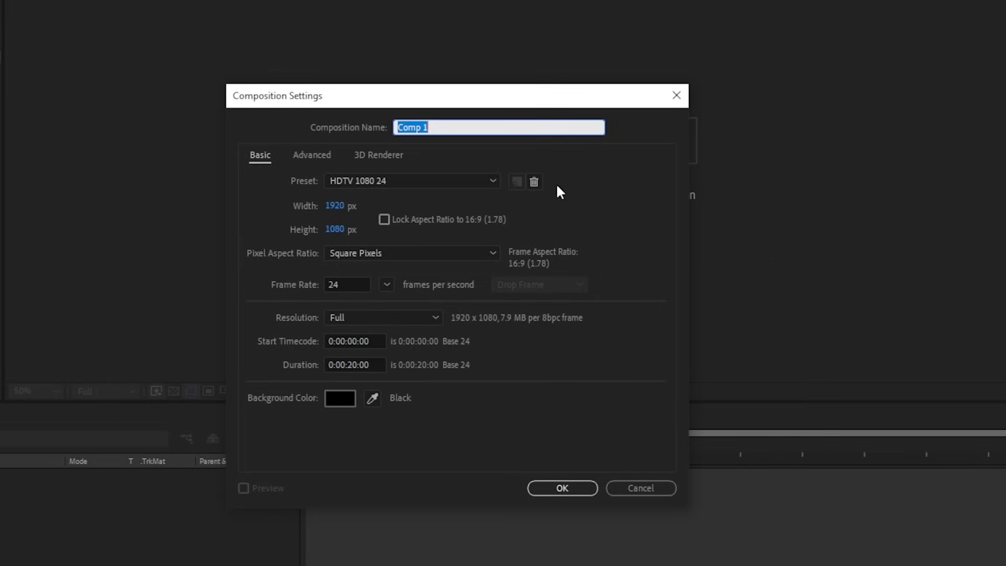
text(Map Animation)
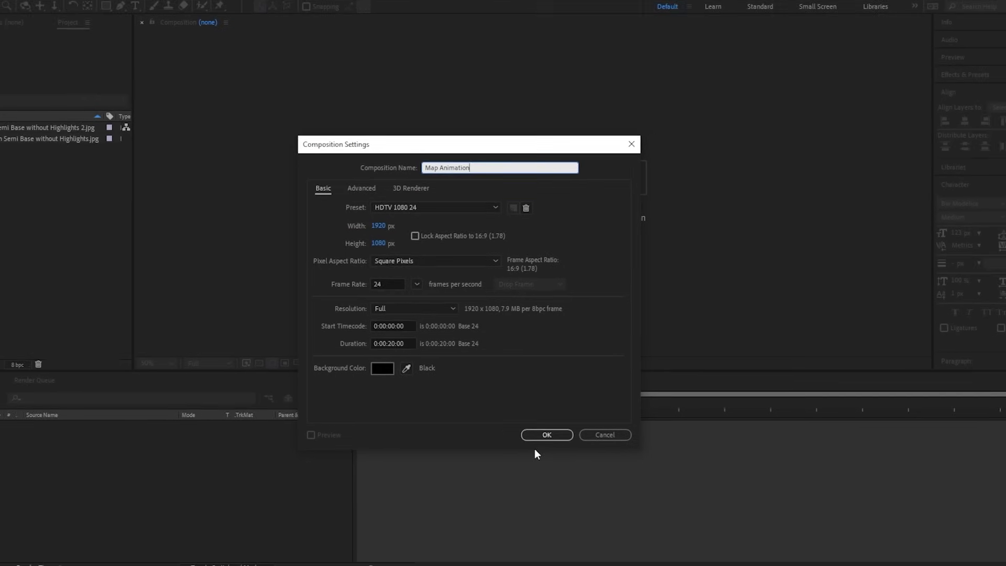
click(562, 488)
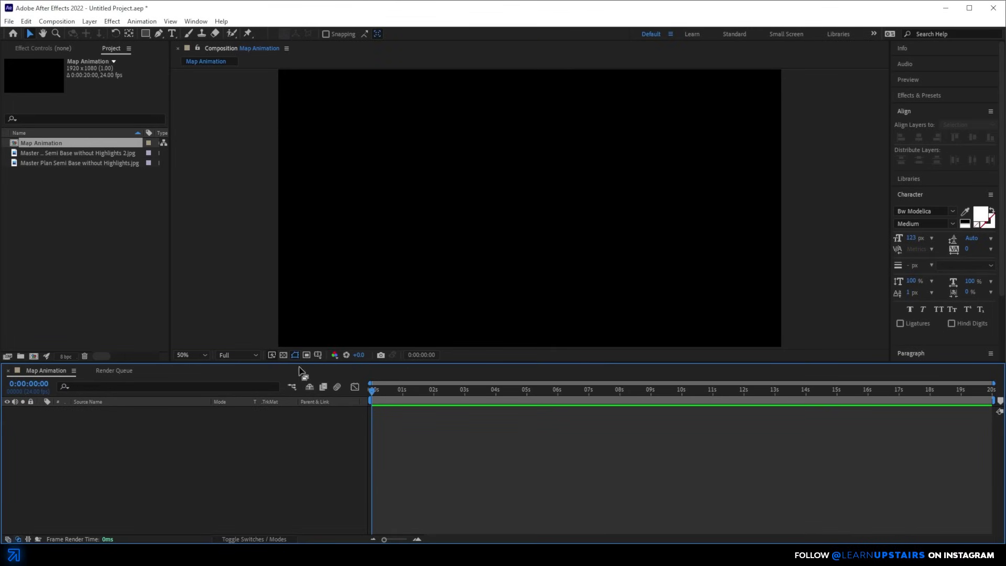
Place the Master Plan Semi Base without Highlights image in the comp and scale it to 60%.
drag(116, 166, 140, 423)
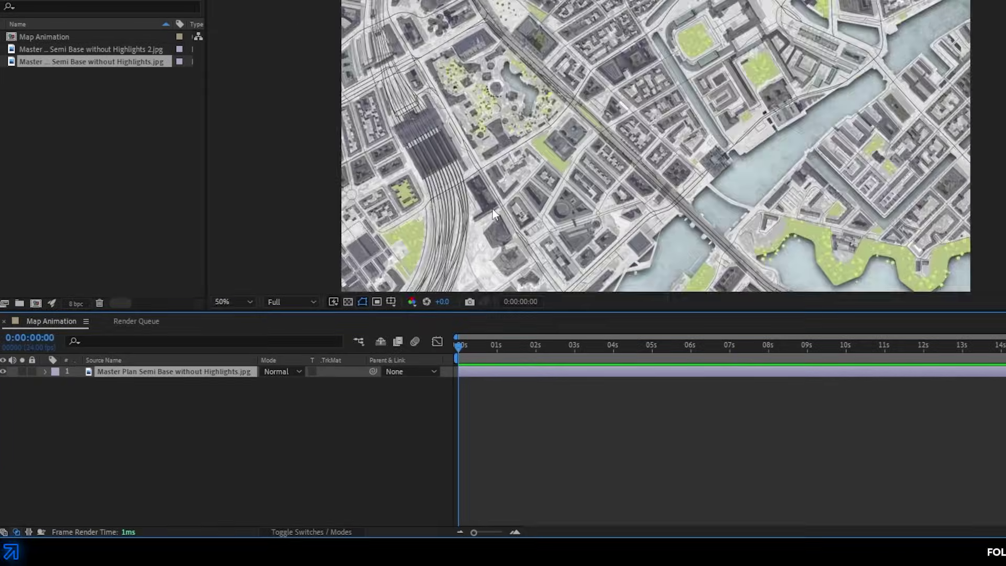
scroll(430, 267, down, 2)
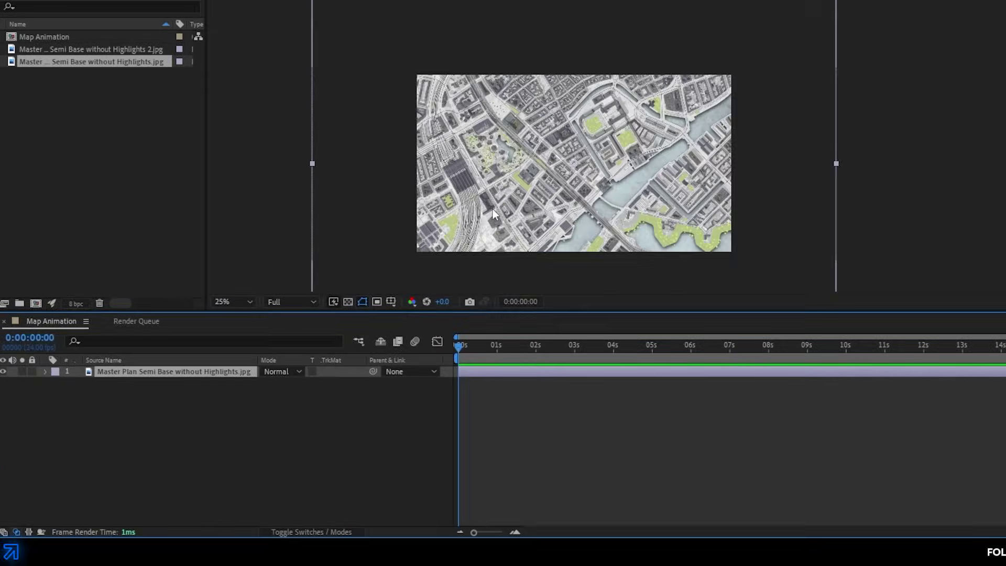
drag(531, 190, 536, 187)
key(s)
click(280, 383)
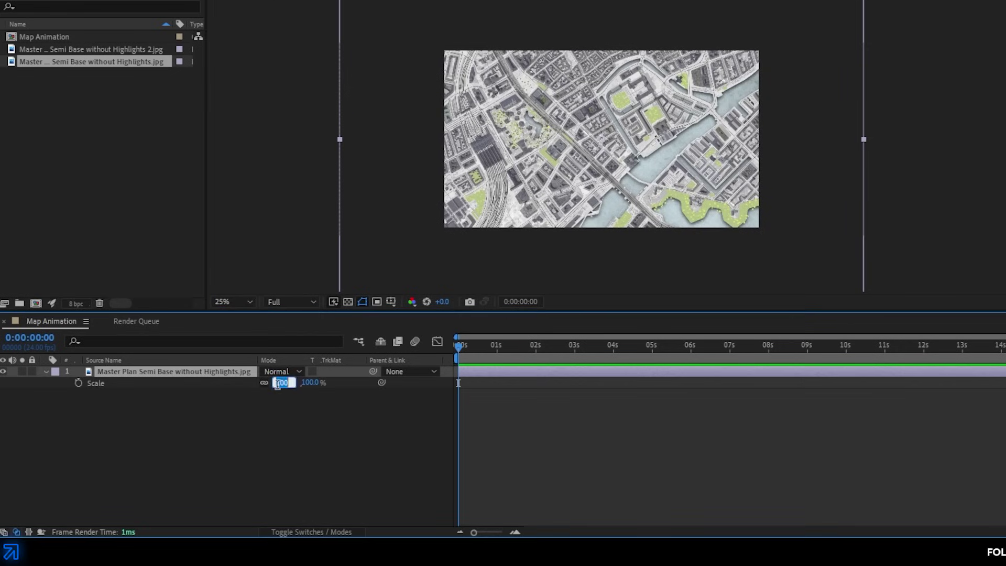
text(60)
key(Return)
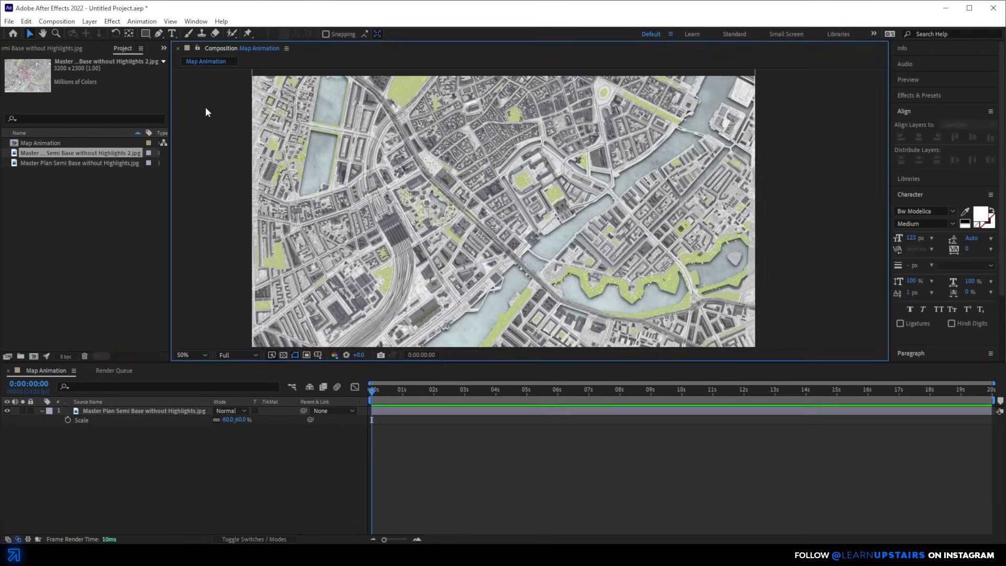
Set the shape stroke colour to coral red for drawing the route.
click(159, 34)
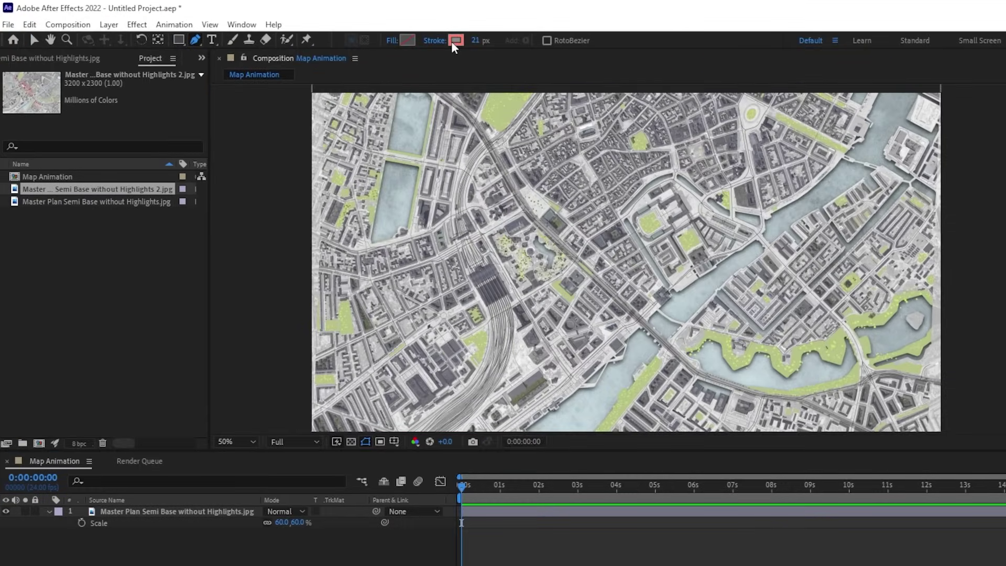
click(454, 40)
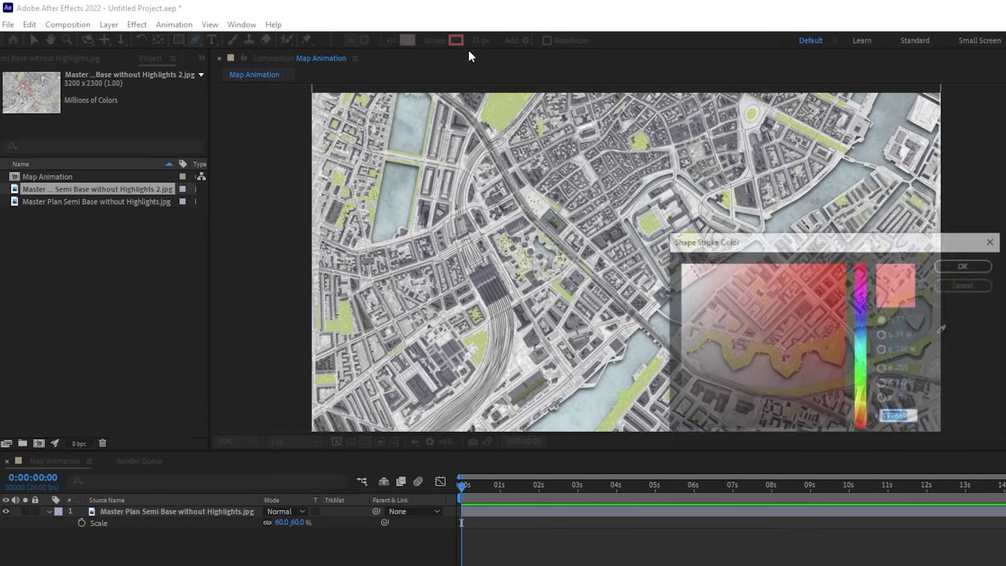
click(967, 266)
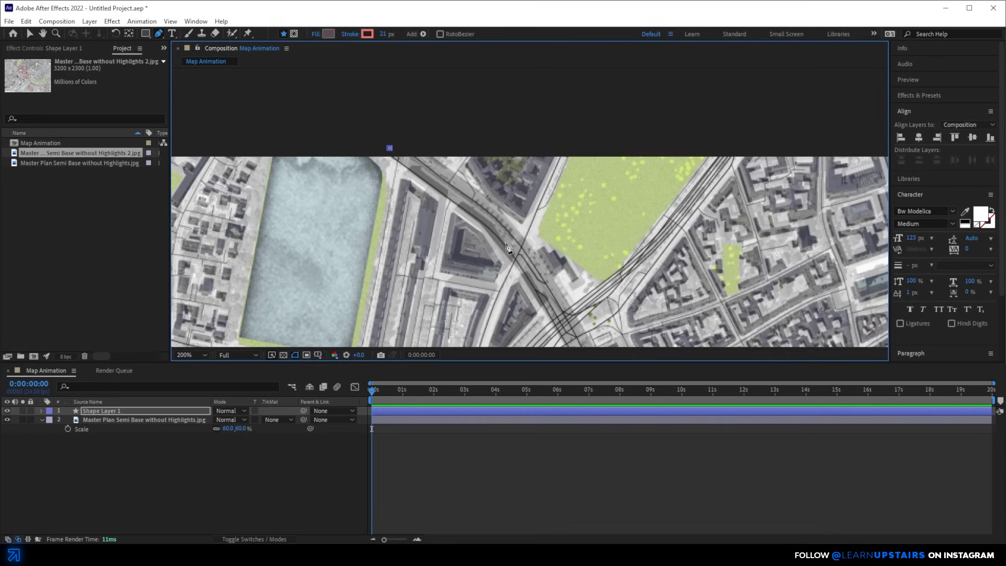
Trace the red route line along the main road, extending it east.
scroll(507, 248, down, 3)
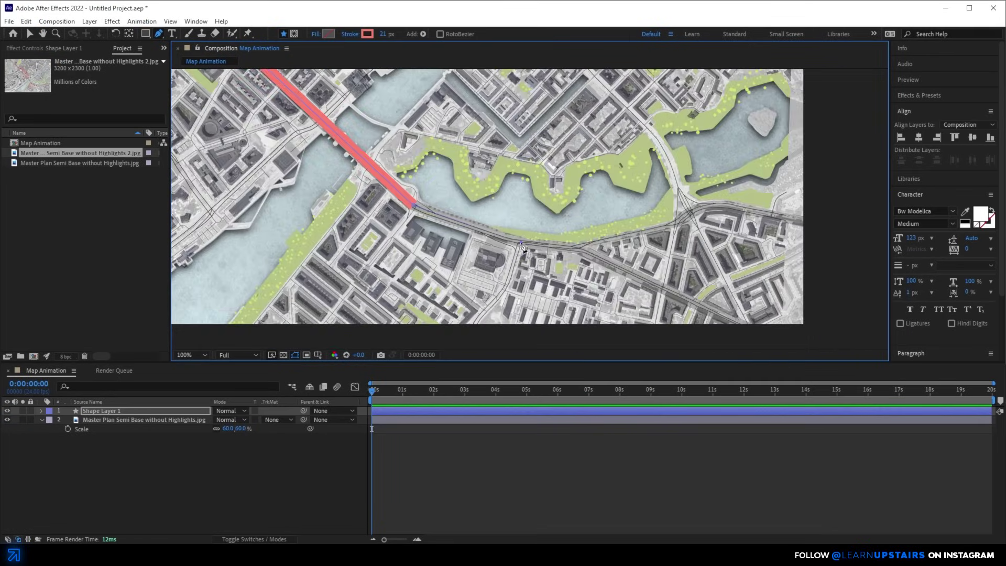
click(519, 244)
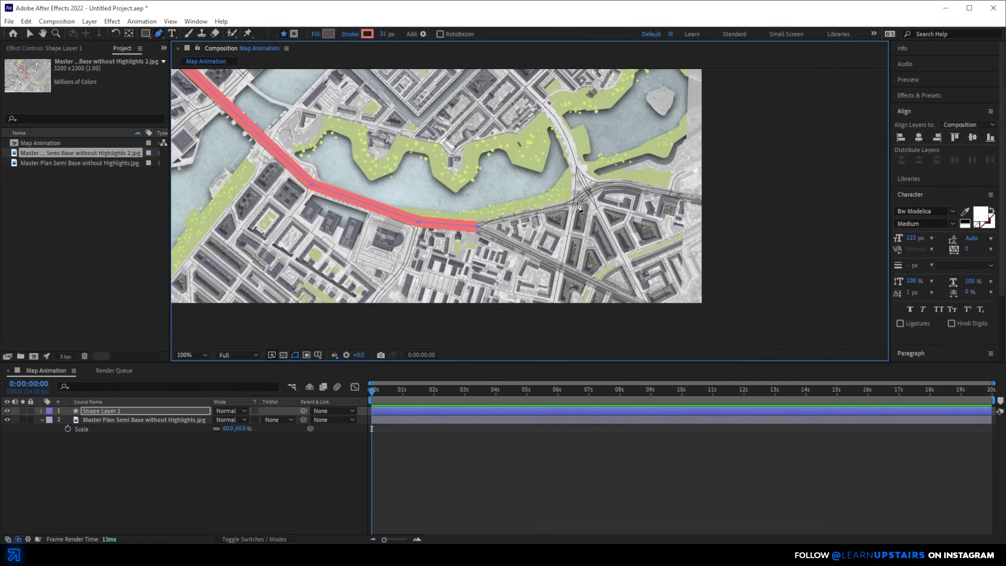
click(577, 201)
scroll(668, 208, down, 2)
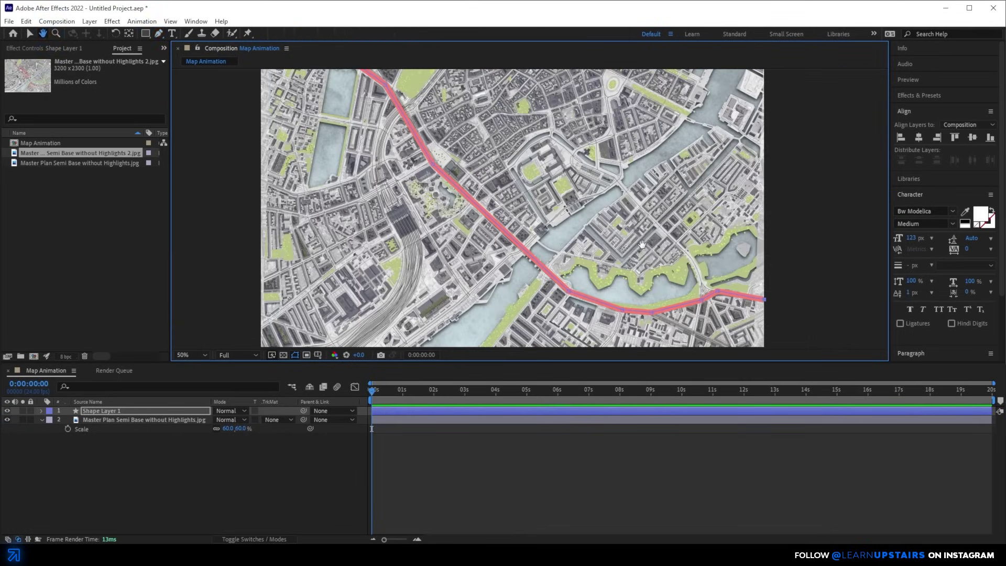
scroll(496, 176, up, 6)
scroll(496, 176, down, 4)
scroll(504, 210, up, 2)
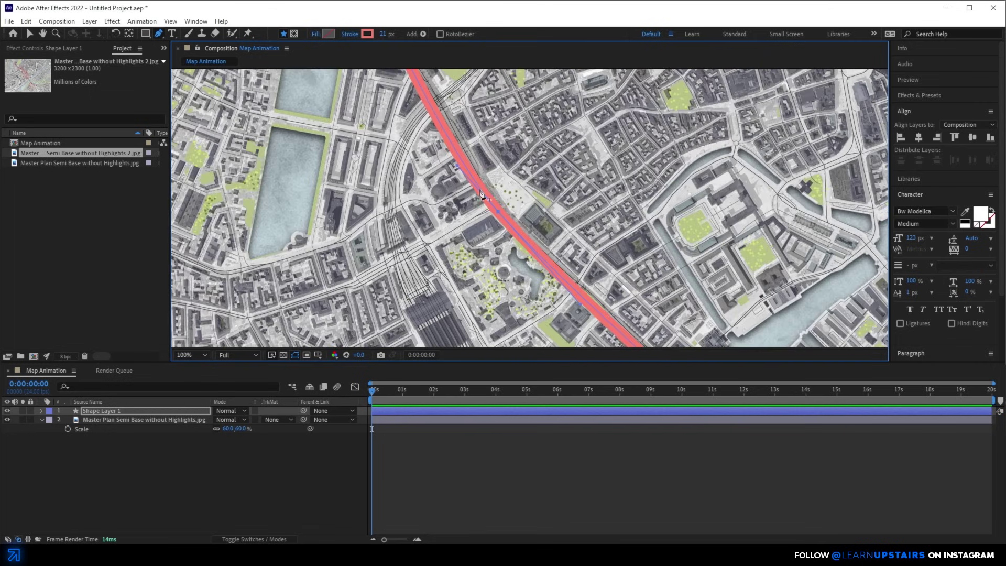
drag(509, 200, 510, 234)
scroll(509, 235, down, 1)
scroll(570, 216, up, 1)
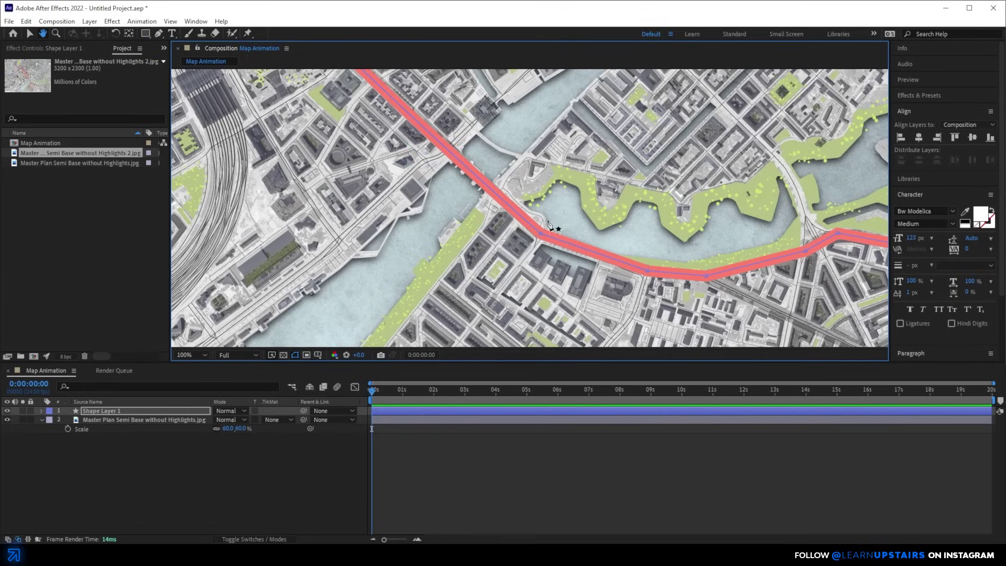
scroll(570, 216, down, 1)
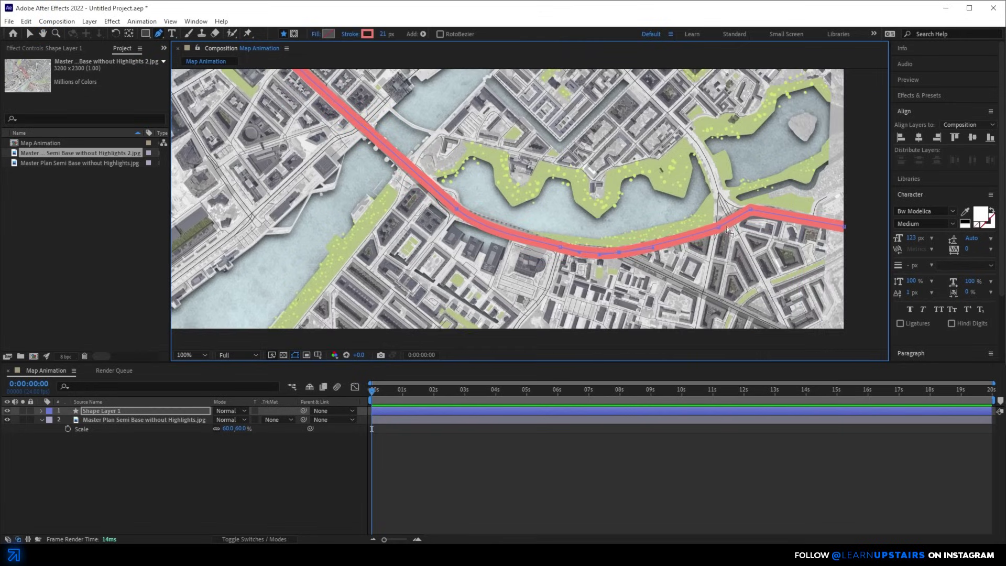
scroll(707, 226, down, 1)
scroll(699, 231, up, 2)
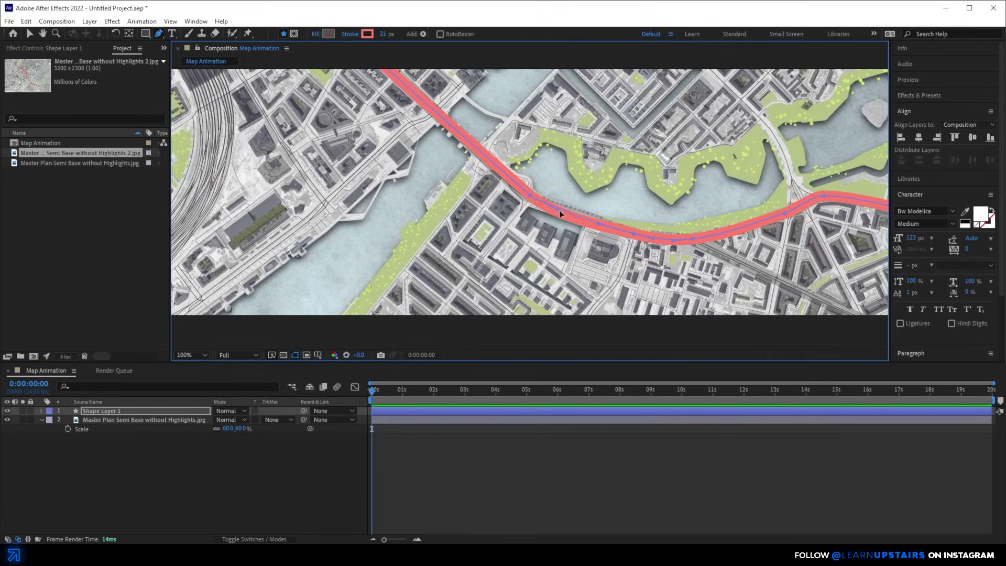
scroll(559, 214, down, 2)
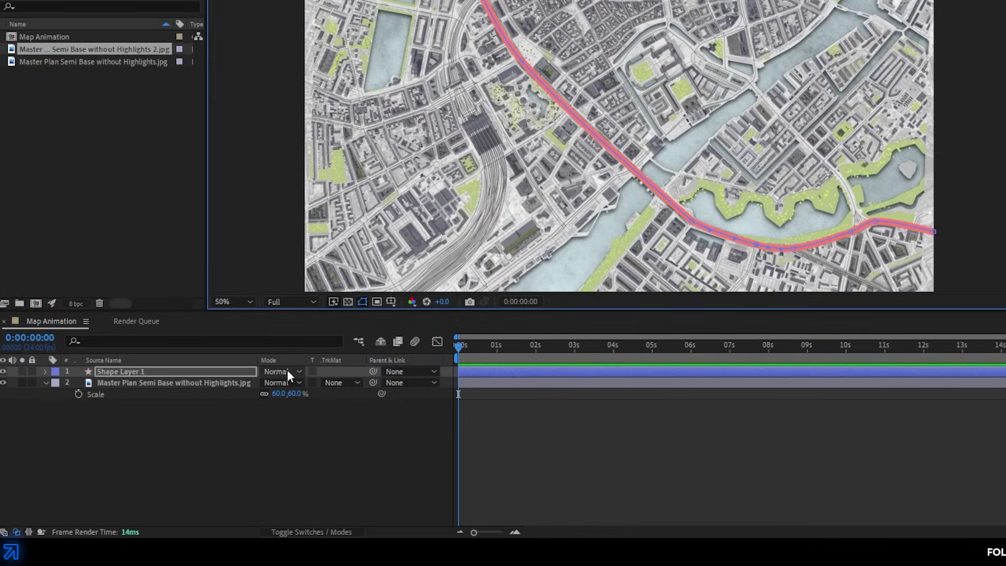
Set Shape Layer 1's blend mode to Color and fit the whole composition in the viewer.
click(315, 527)
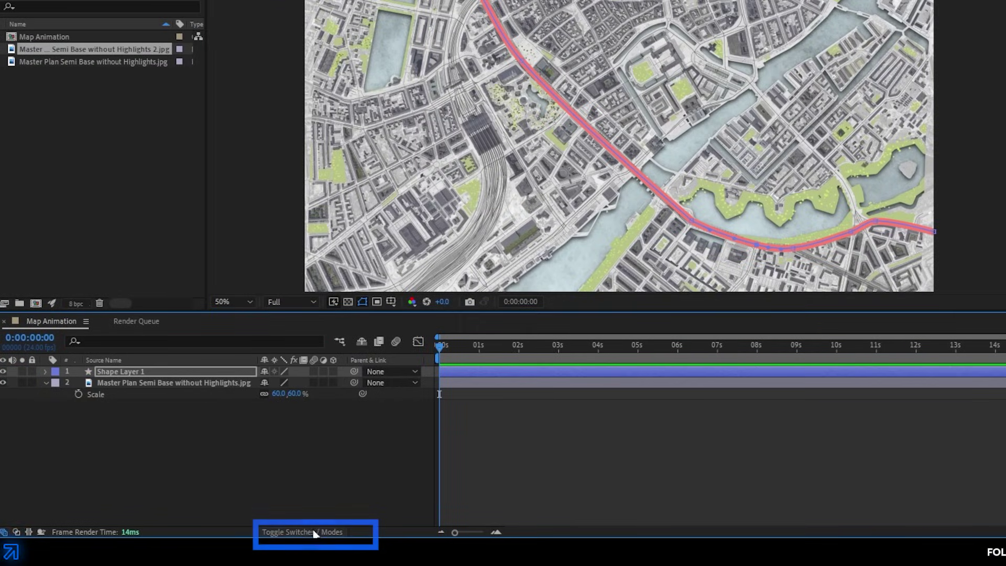
click(297, 371)
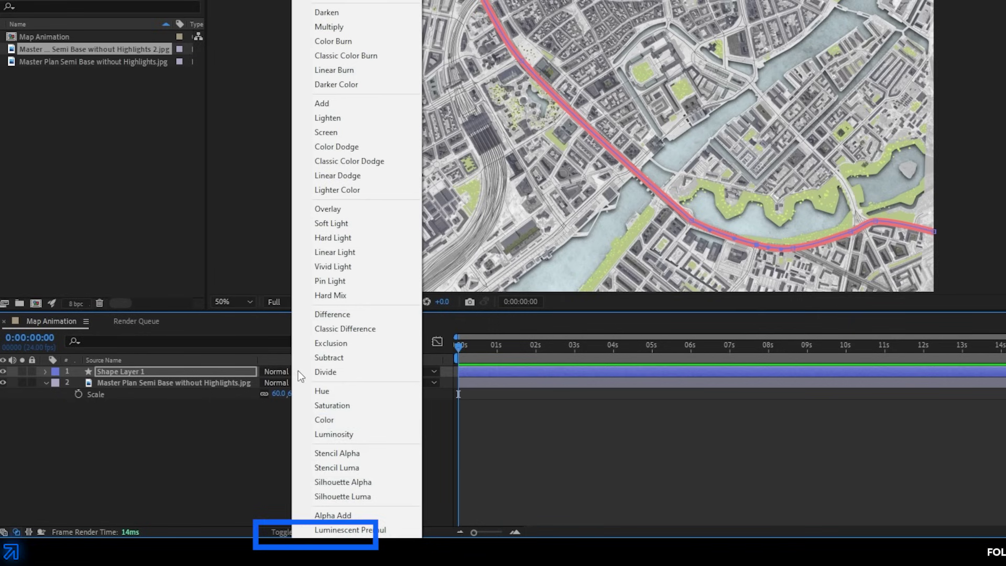
click(318, 423)
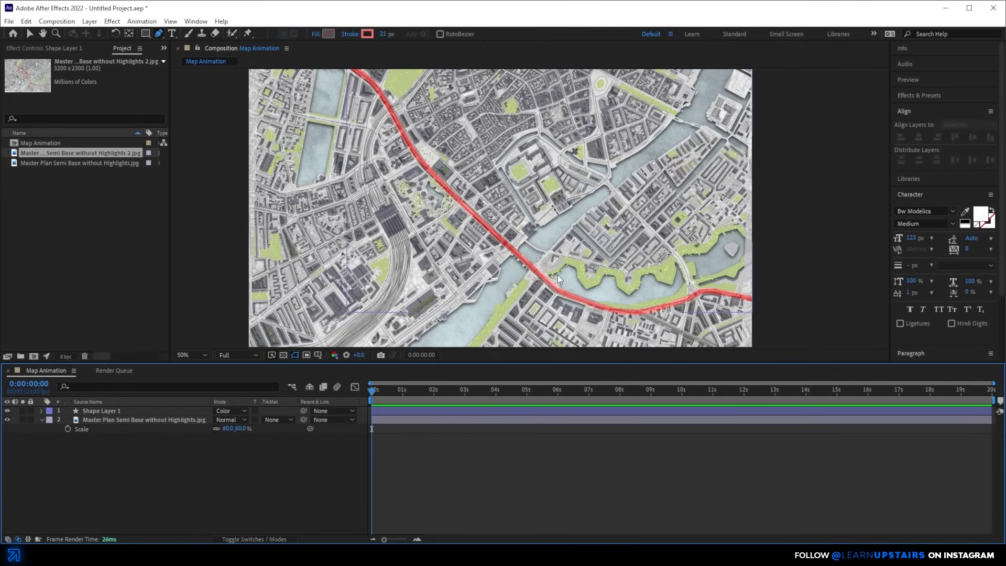
scroll(554, 282, down, 2)
key(shift+slash)
key(v)
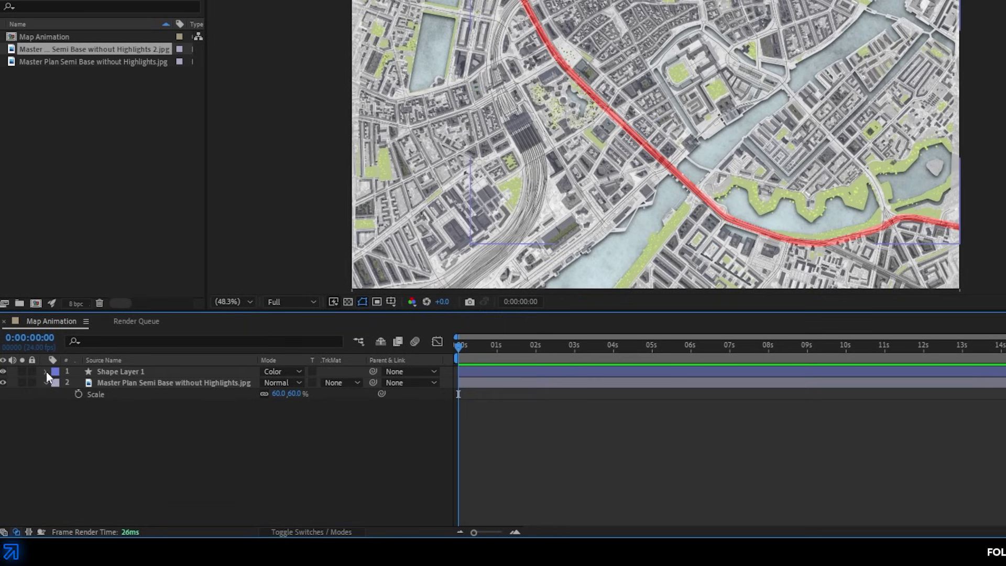
Add Trim Paths to Shape Layer 1's route shape.
click(46, 372)
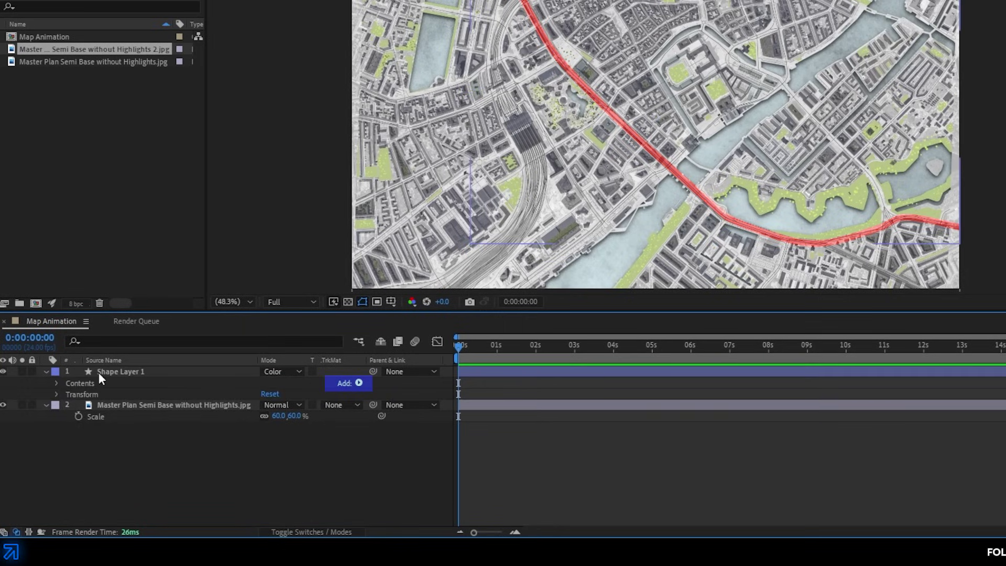
click(360, 383)
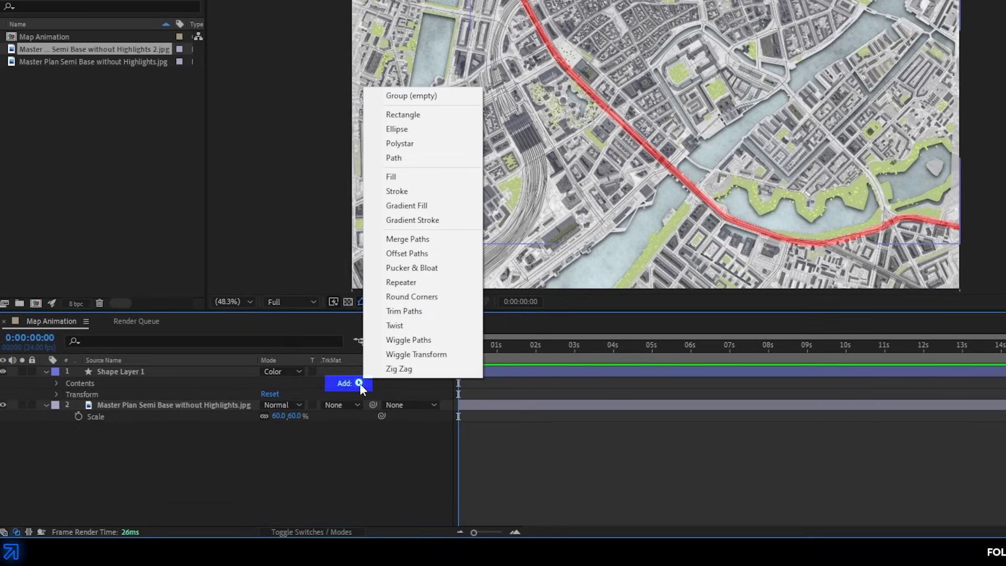
click(437, 311)
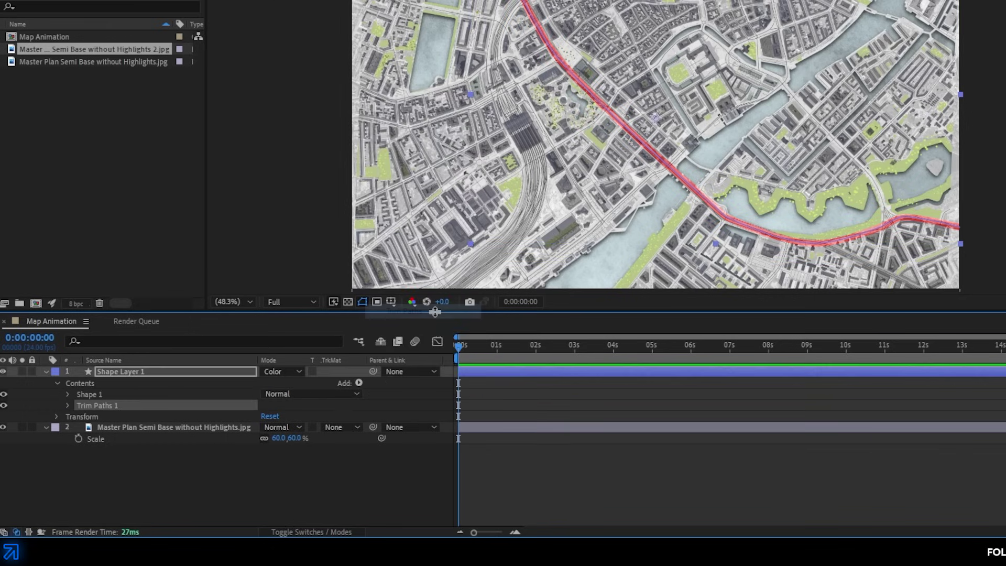
click(67, 405)
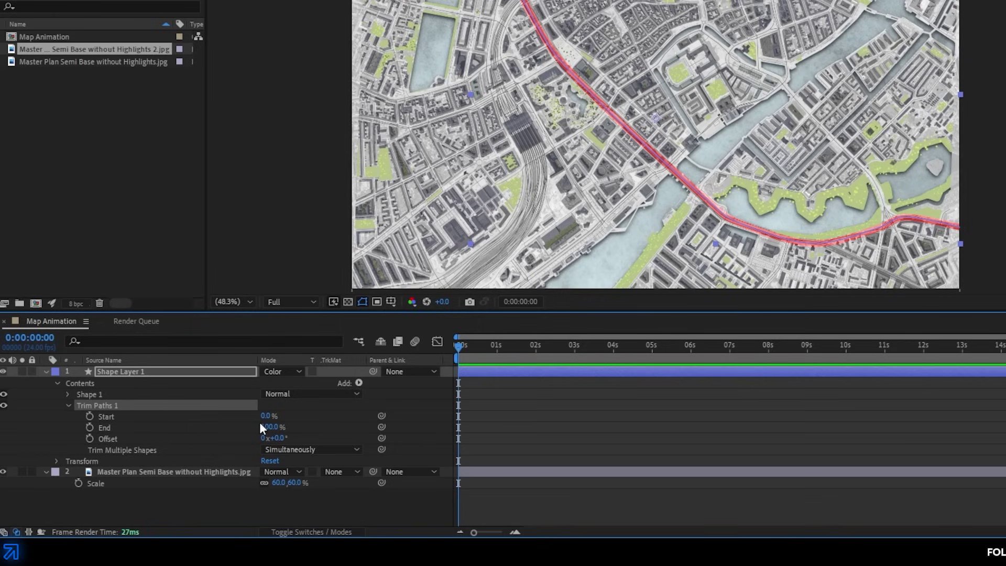
Keyframe Trim Paths End from 0% at 0s to 100% at 0:00:00:11.
click(92, 427)
drag(269, 429, 258, 426)
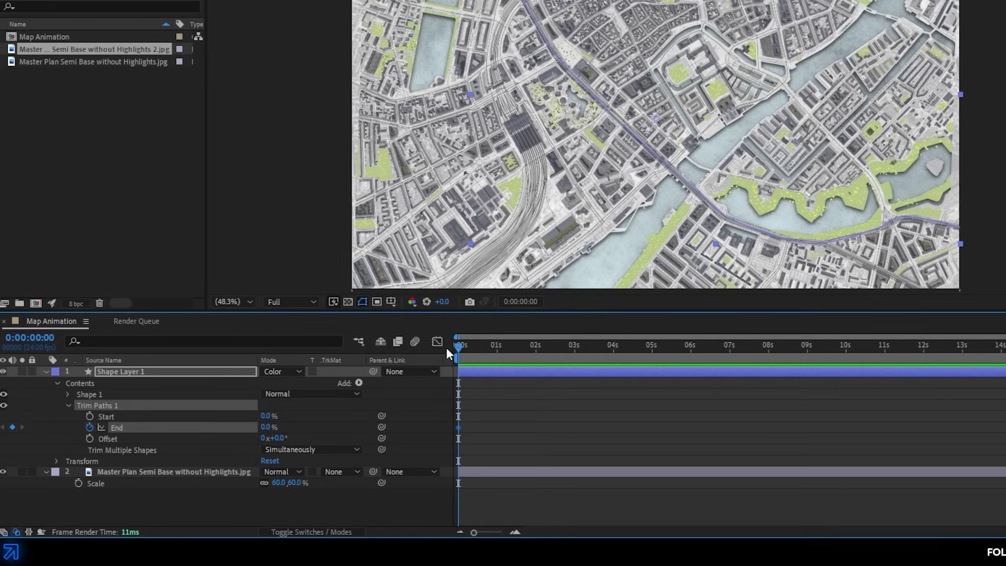
drag(457, 347, 475, 347)
drag(263, 428, 342, 418)
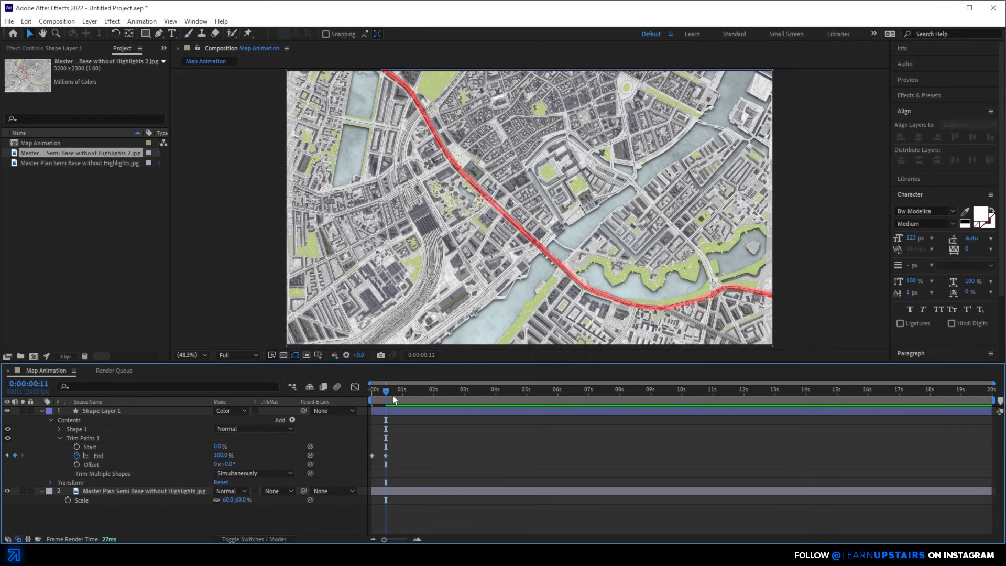
Preview the route draw-on and move the End keyframe out to 1 second.
drag(483, 351, 444, 350)
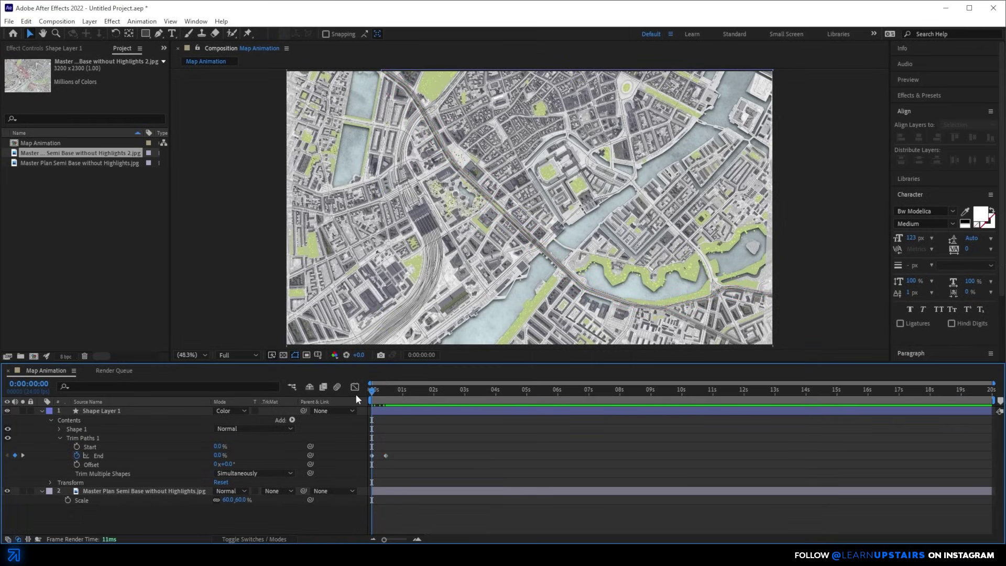
key(space)
key(space)
click(402, 399)
mouse_move(386, 455)
mouse_down()
mouse_move(401, 455)
mouse_move(361, 478)
mouse_up()
key(space)
Apply Easy Ease to the End keyframes with 75% influence on the curve.
right_click(402, 455)
mouse_move(456, 449)
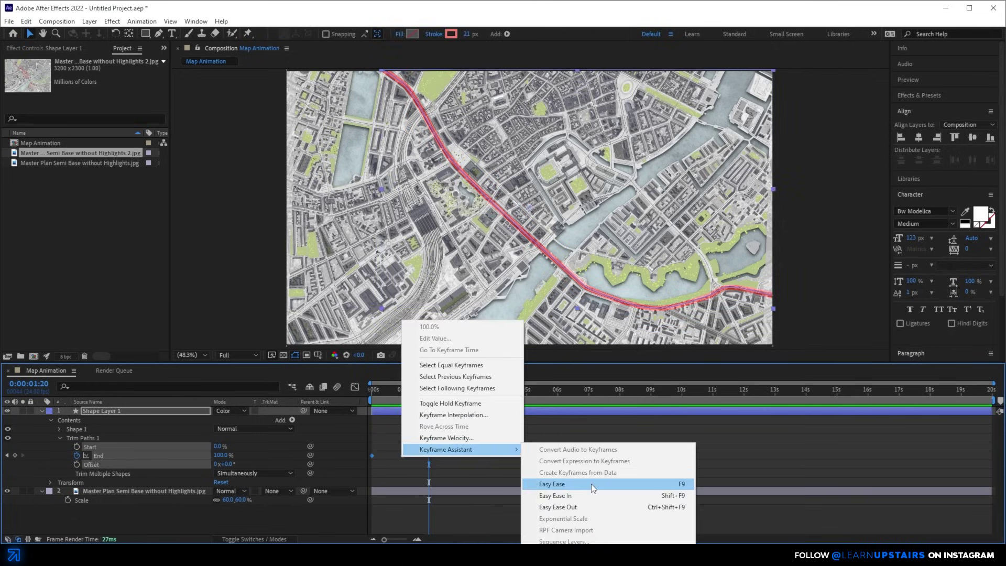
click(590, 483)
click(415, 471)
key(Home)
key(space)
key(space)
drag(409, 443, 377, 431)
click(354, 387)
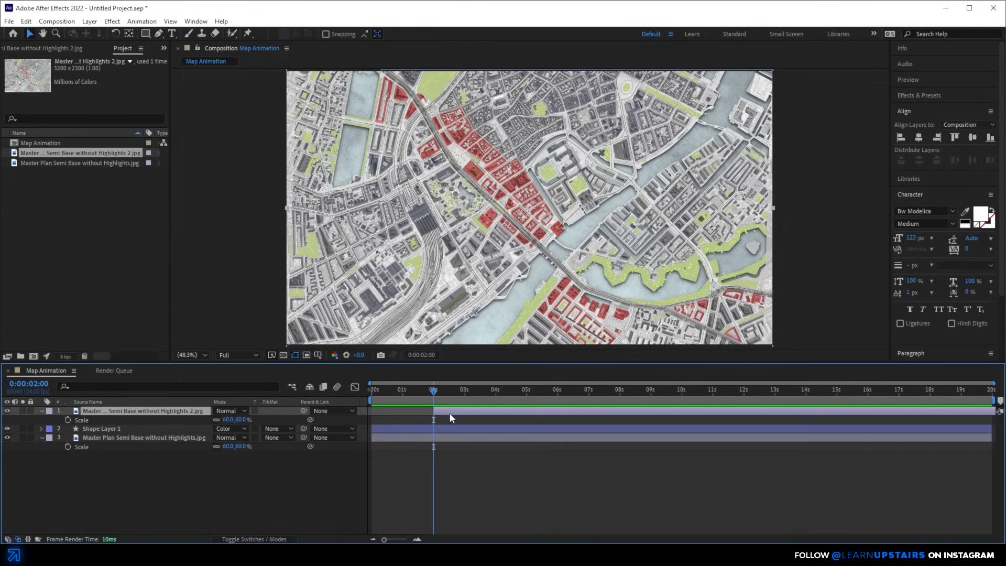
Fade the red buildings' Opacity from 0% at 2s to 100% at 3s, below Shape Layer 1.
key(t)
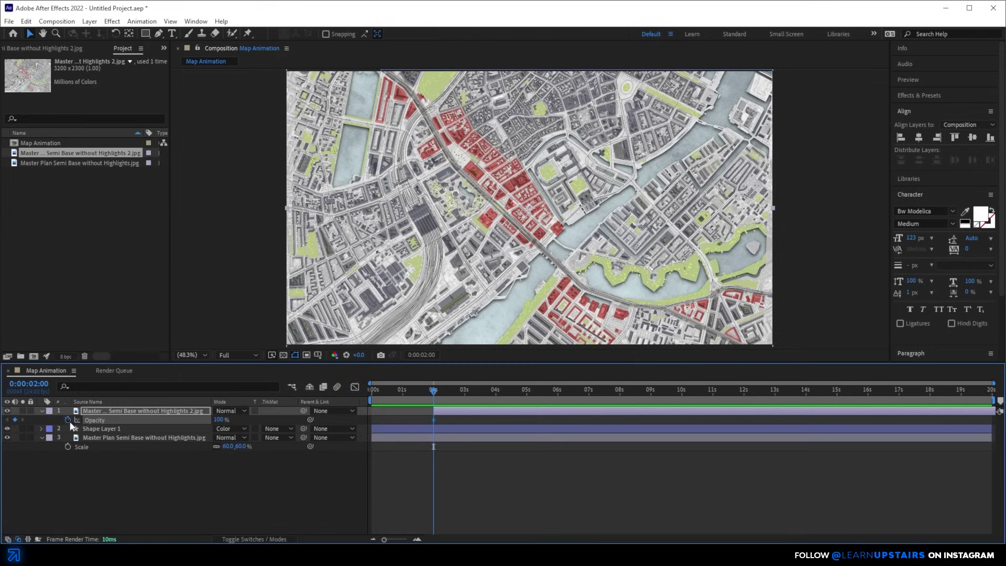
click(452, 392)
drag(453, 397, 464, 396)
drag(218, 420, 246, 419)
click(157, 498)
drag(372, 393, 431, 397)
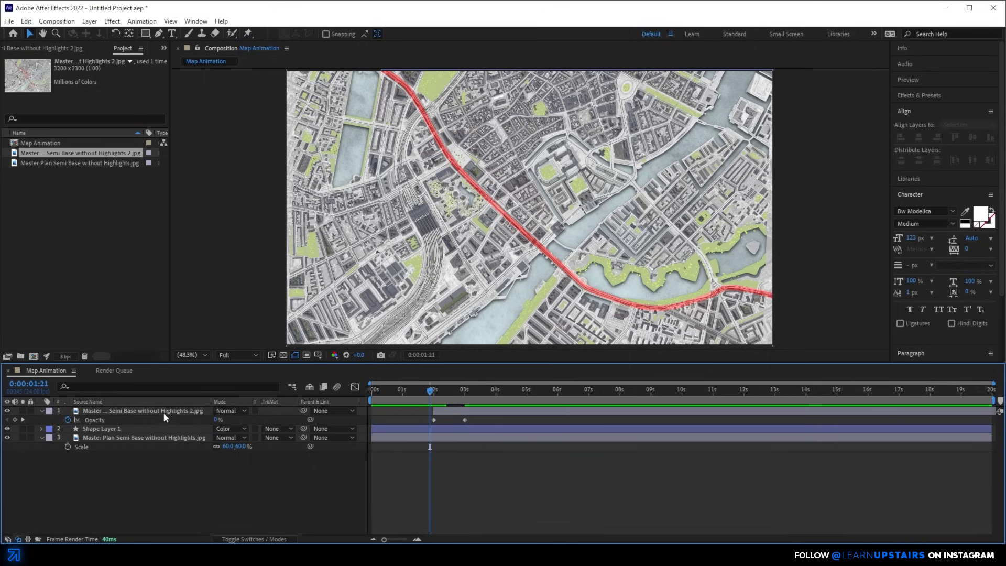
drag(166, 415, 167, 433)
key(space)
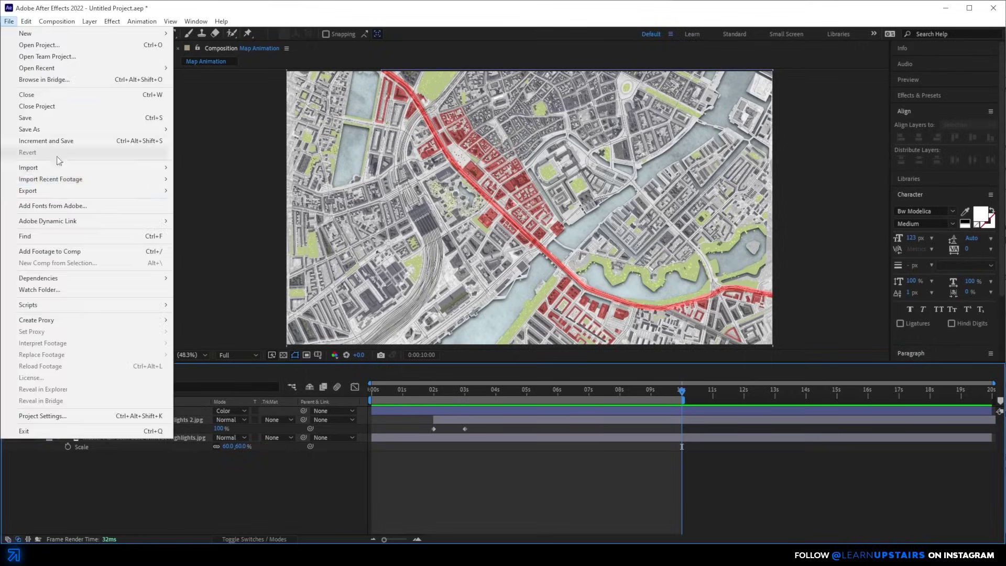
Queue Map Animation in Media Encoder as H.264, Match Source - High bitrate, with audio export off.
mouse_move(60, 193)
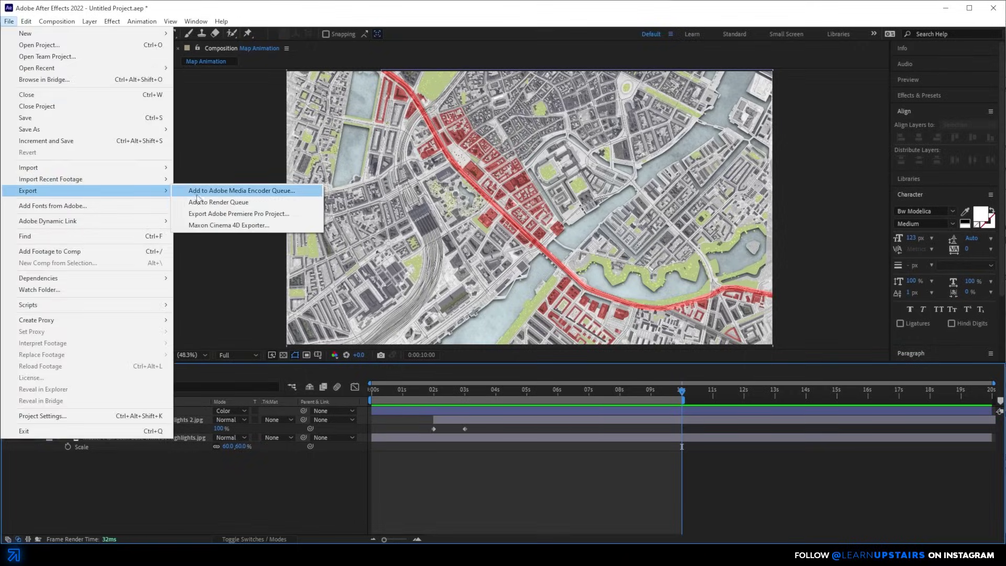
click(303, 193)
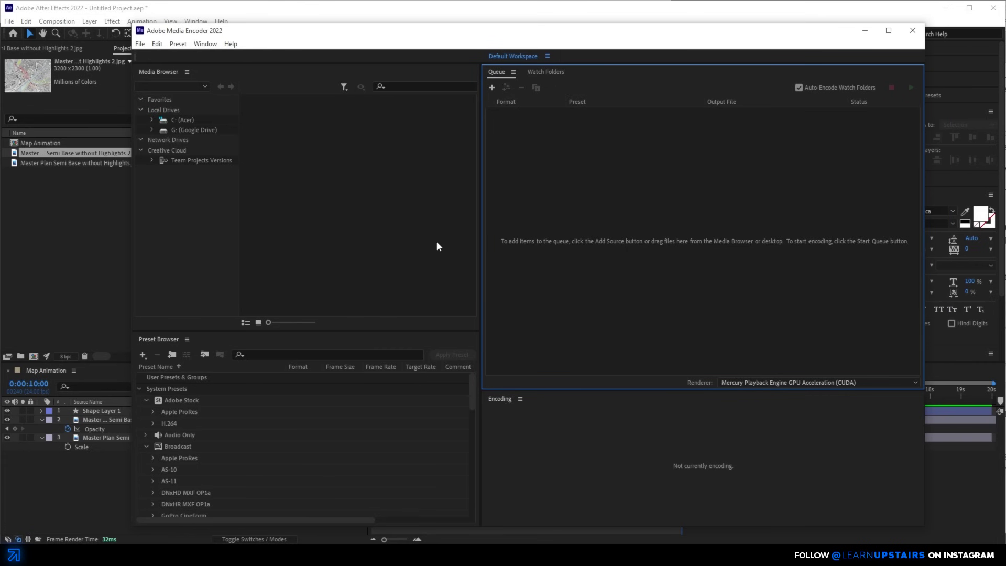
click(516, 124)
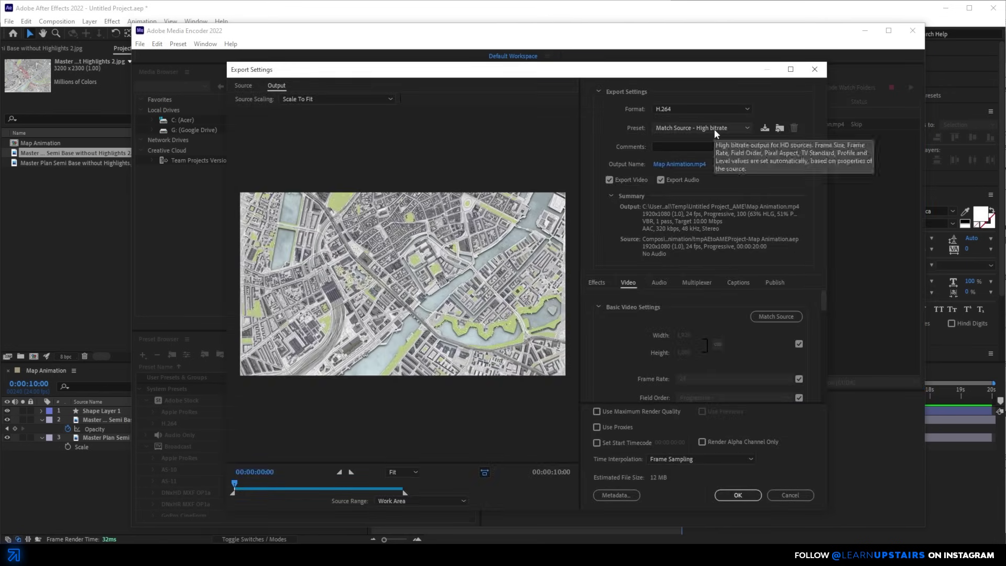
click(677, 108)
click(670, 127)
click(669, 126)
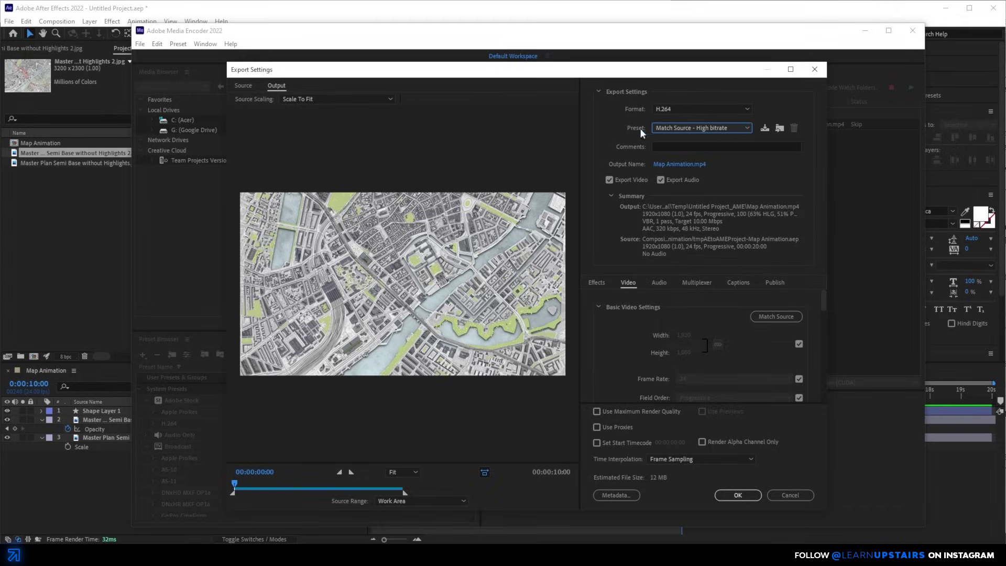
click(661, 179)
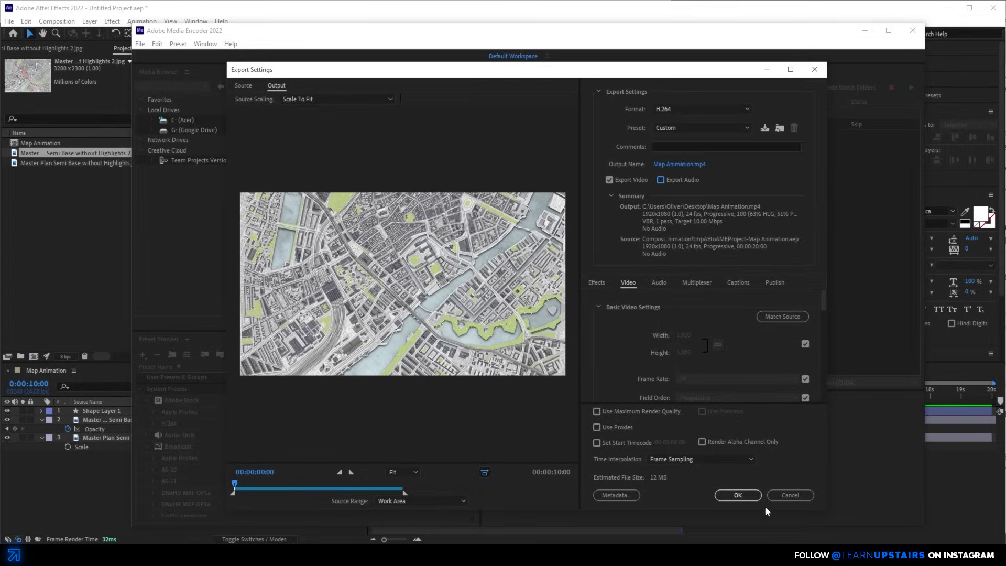
click(754, 495)
Start the Media Encoder queue to render Map Animation.mp4.
click(911, 88)
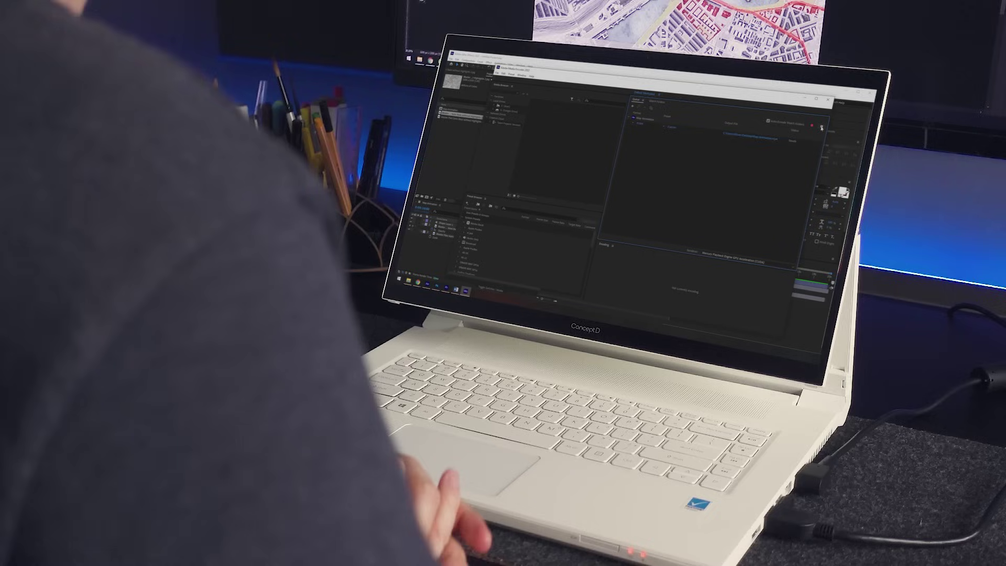